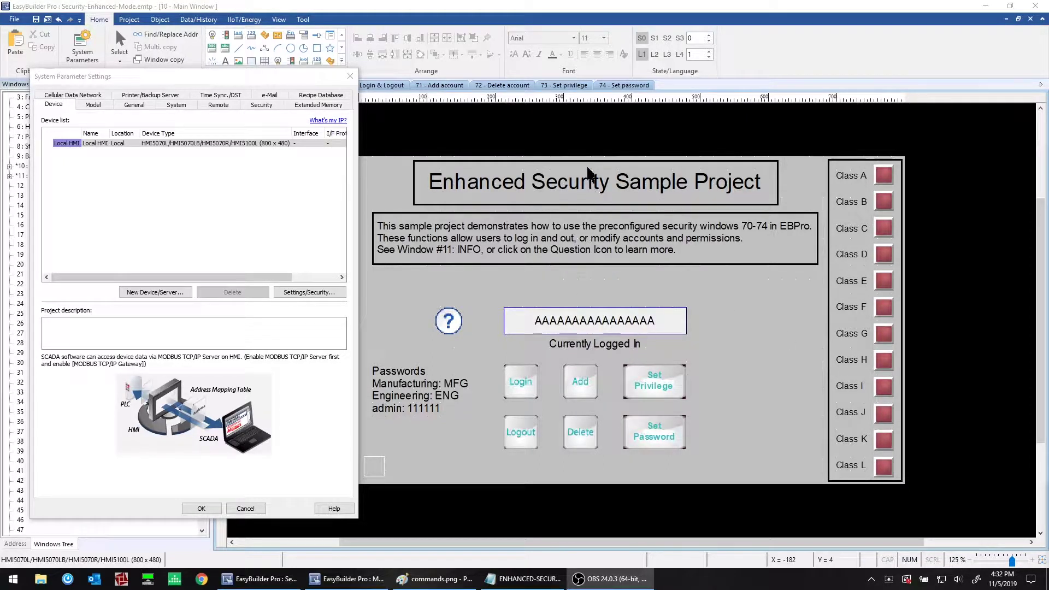
Show the project's security parameters and select Enhanced security mode.
{"action": "left_click", "coordinate": [601, 22]}
{"action": "left_click", "coordinate": [268, 161]}
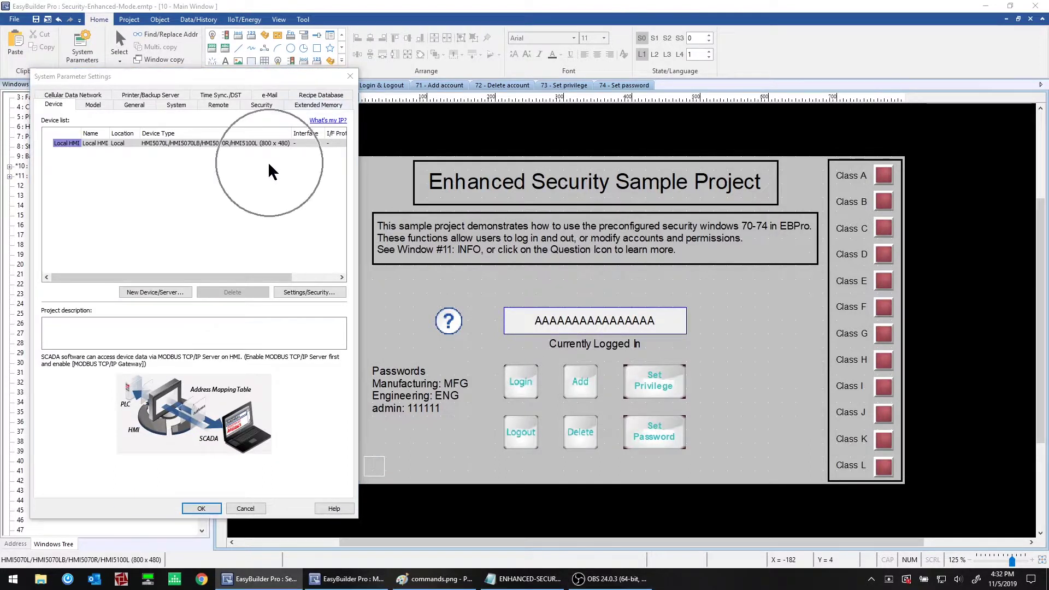
{"action": "left_click", "coordinate": [568, 189]}
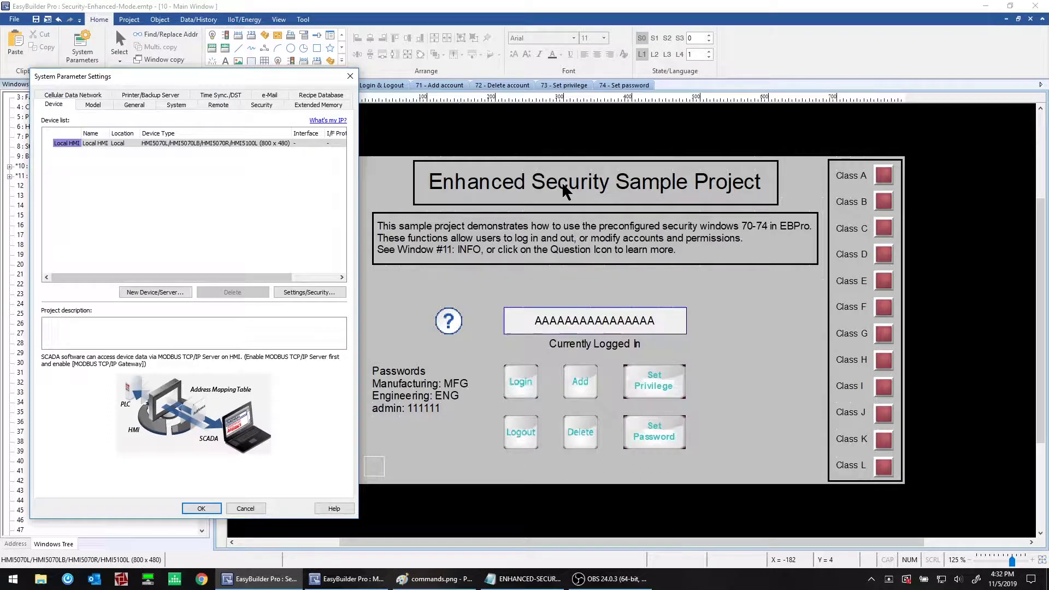
{"action": "left_click", "coordinate": [257, 104]}
{"action": "left_click", "coordinate": [177, 124]}
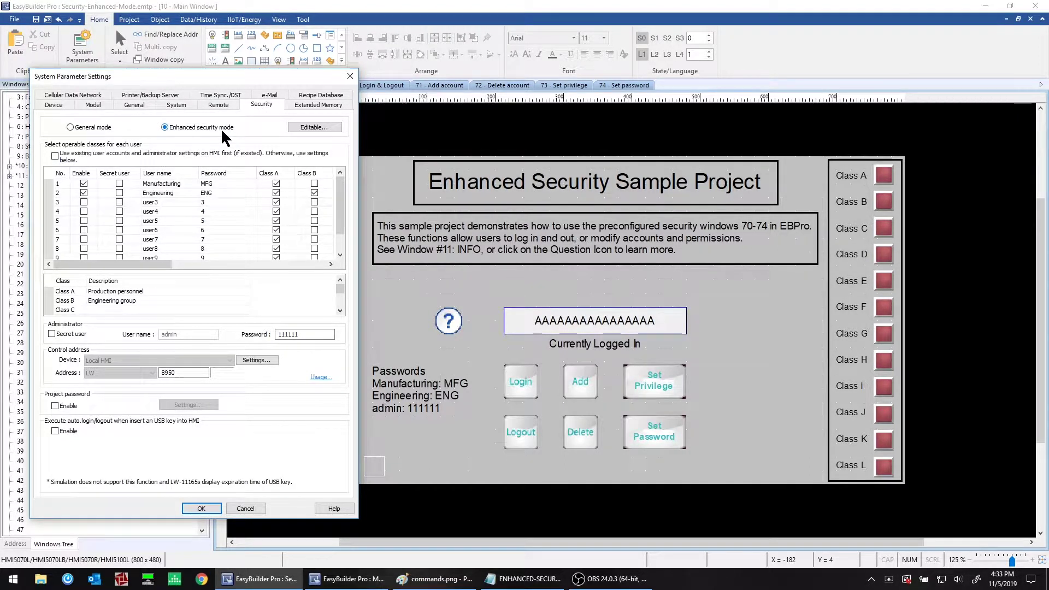
Review the predefined user accounts, their passwords and operable classes, and the class descriptions in the security parameters.
{"action": "left_click", "coordinate": [191, 183]}
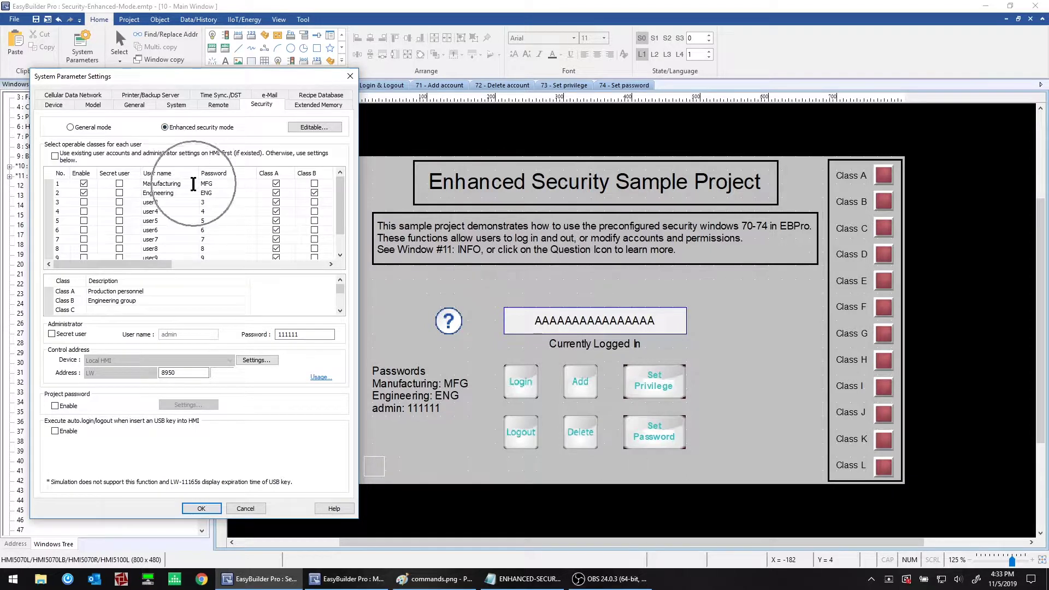
{"action": "left_click", "coordinate": [190, 183]}
{"action": "left_click", "coordinate": [190, 191]}
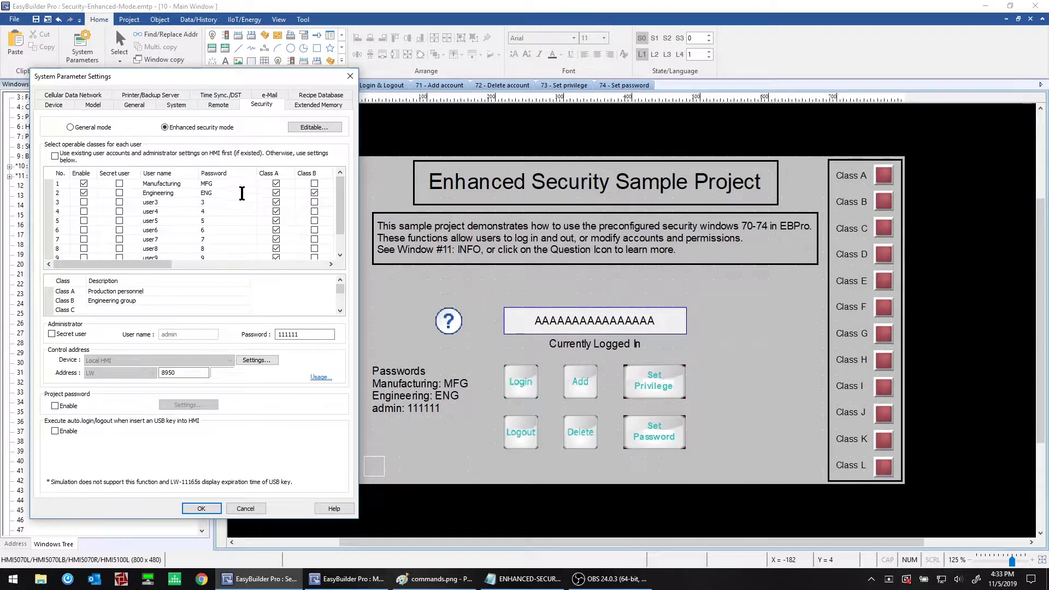
{"action": "left_click_drag", "start_coordinate": [159, 264], "coordinate": [139, 270]}
{"action": "left_click_drag", "start_coordinate": [339, 194], "coordinate": [212, 317]}
Examine the usage list of the registers assigned to the security control address, then close the list.
{"action": "left_click", "coordinate": [184, 374]}
{"action": "left_click", "coordinate": [184, 373]}
{"action": "left_click", "coordinate": [320, 378]}
{"action": "left_click_drag", "start_coordinate": [484, 176], "coordinate": [436, 236]}
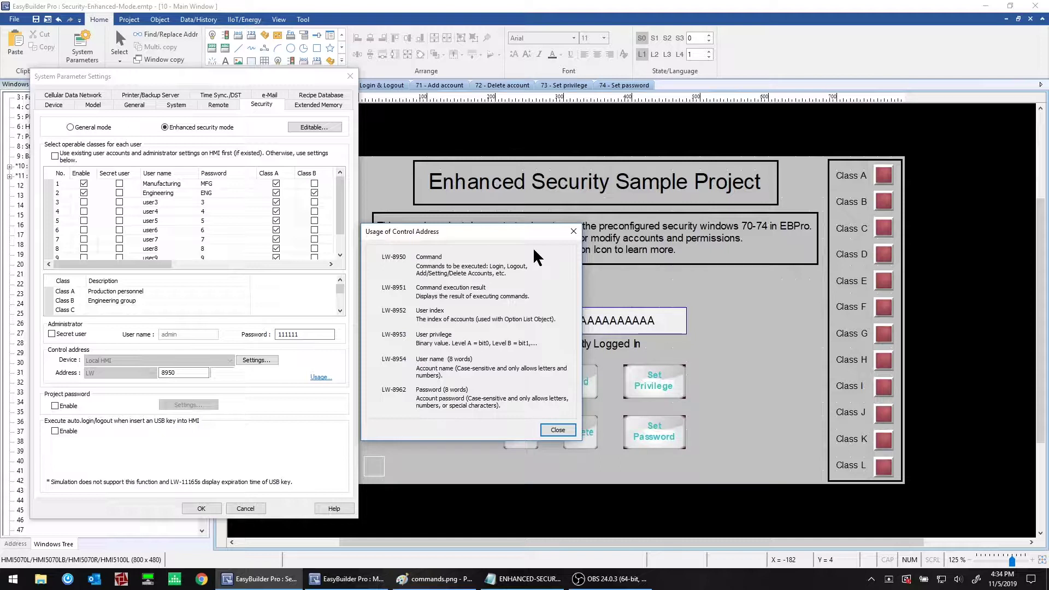
{"action": "key", "text": "ctrl"}
{"action": "key", "text": "ctrl"}
{"action": "key", "text": "ctrl"}
{"action": "key", "text": "ctrl"}
{"action": "key", "text": "ctrl"}
{"action": "key", "text": "ctrl"}
{"action": "left_click", "coordinate": [557, 429]}
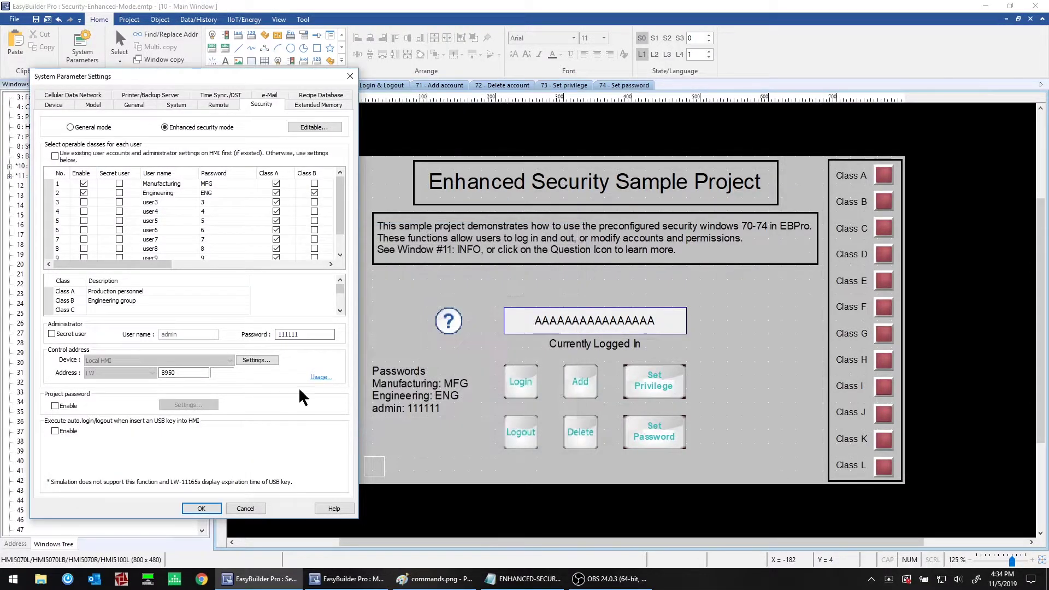
Set the control address to LW 10000 and view how the register usage list shifts.
{"action": "double_click", "coordinate": [193, 372]}
{"action": "type", "text": "10000"}
{"action": "left_click", "coordinate": [320, 376]}
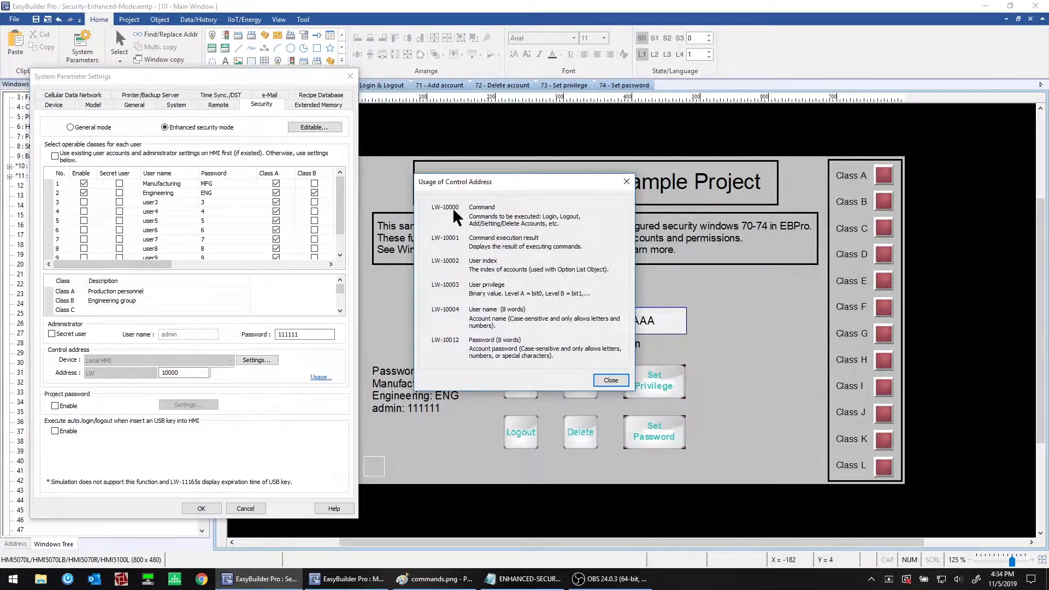
{"action": "left_click_drag", "start_coordinate": [435, 213], "coordinate": [433, 217]}
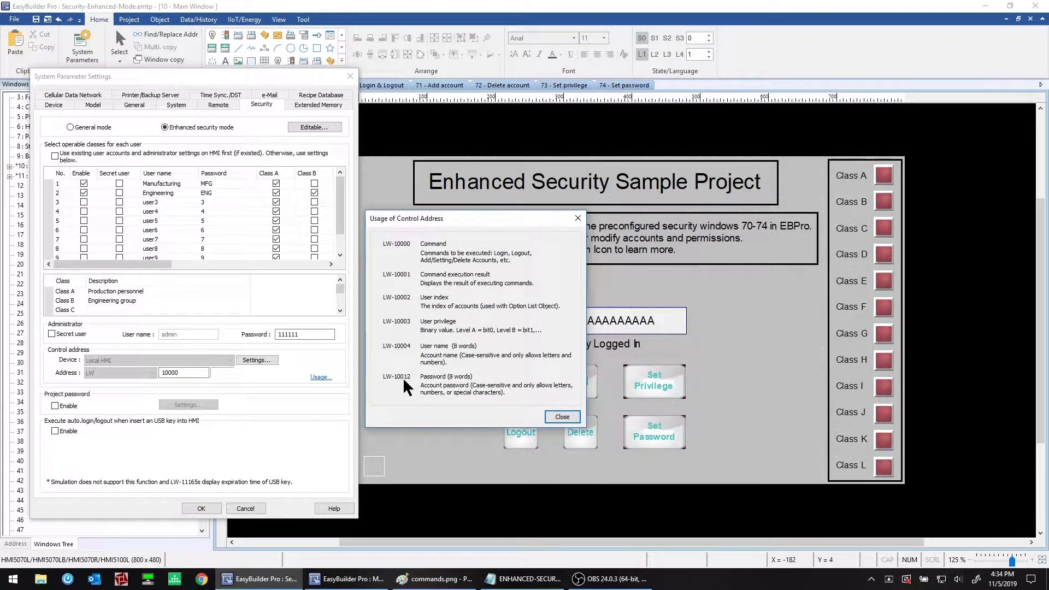
{"action": "left_click", "coordinate": [562, 416]}
Restore the control address to LW 8950 and accept the system parameter settings.
{"action": "left_click_drag", "start_coordinate": [207, 372], "coordinate": [112, 372]}
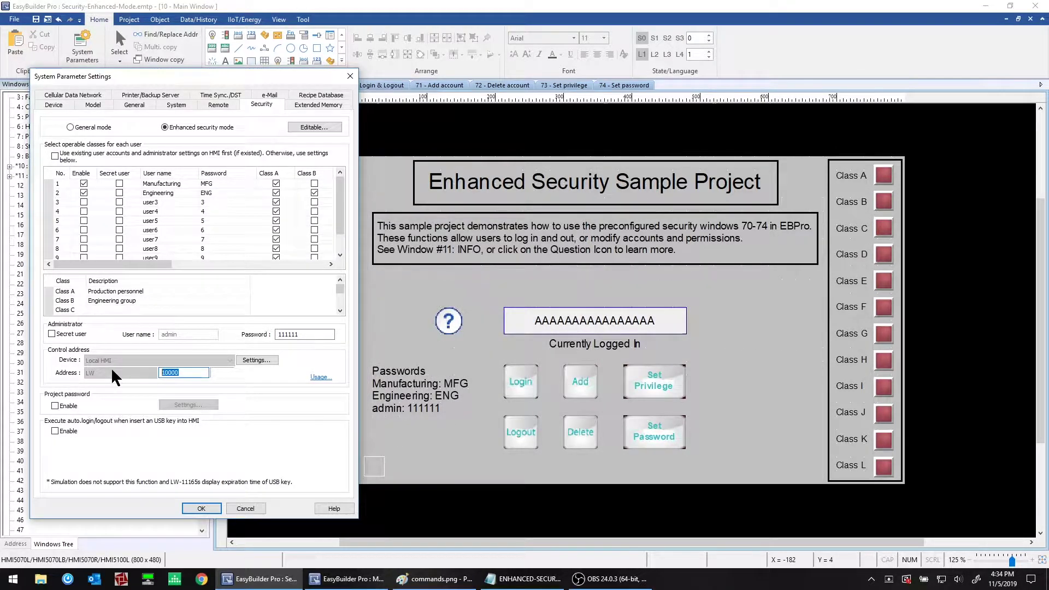
{"action": "type", "text": "8950"}
{"action": "left_click", "coordinate": [206, 508]}
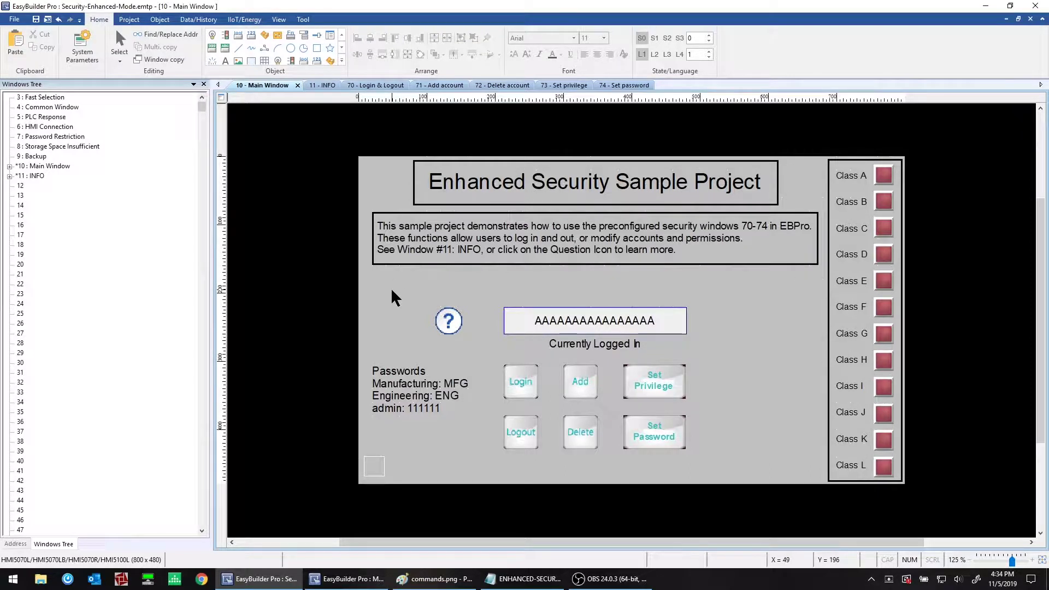
Review the Currently Logged In display and the Login, Logout, Add, Delete, Set Privilege and Set Password buttons on the main window.
{"action": "left_click", "coordinate": [629, 323]}
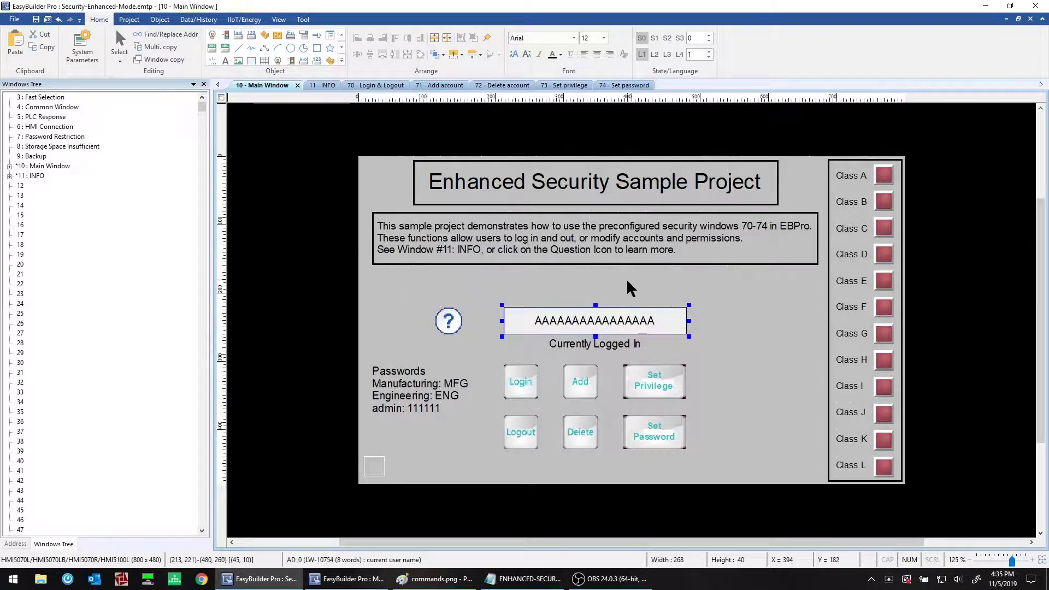
{"action": "left_click", "coordinate": [520, 373]}
{"action": "left_click", "coordinate": [521, 424]}
{"action": "left_click", "coordinate": [579, 385]}
{"action": "left_click", "coordinate": [582, 429]}
{"action": "left_click", "coordinate": [652, 382]}
{"action": "left_click", "coordinate": [651, 424]}
{"action": "left_click", "coordinate": [550, 364]}
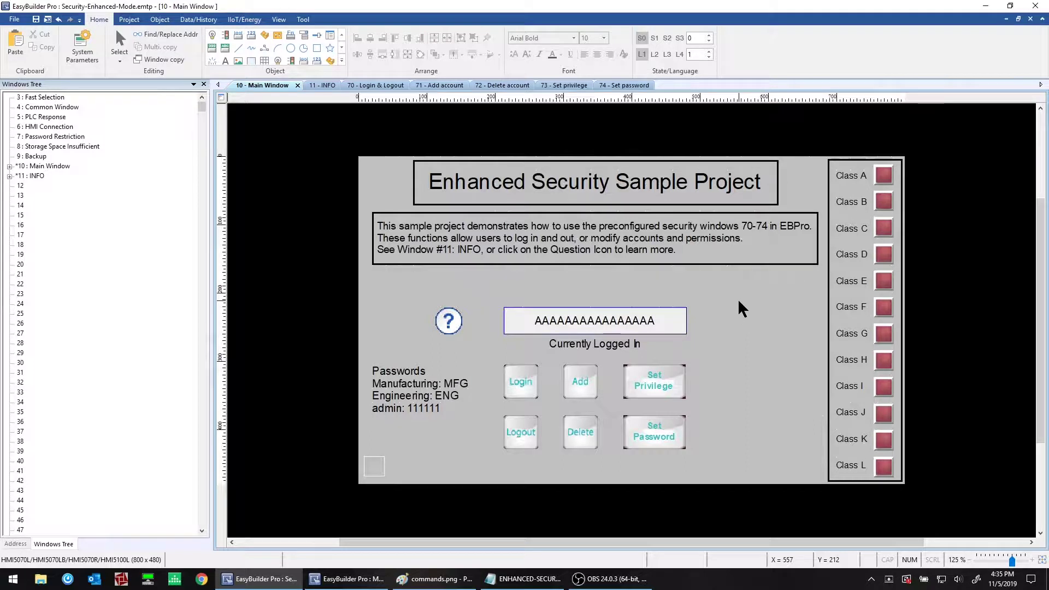
Check the question icon, the INFO window's How it Works text, and the passwords note on the main window.
{"action": "left_click", "coordinate": [448, 321]}
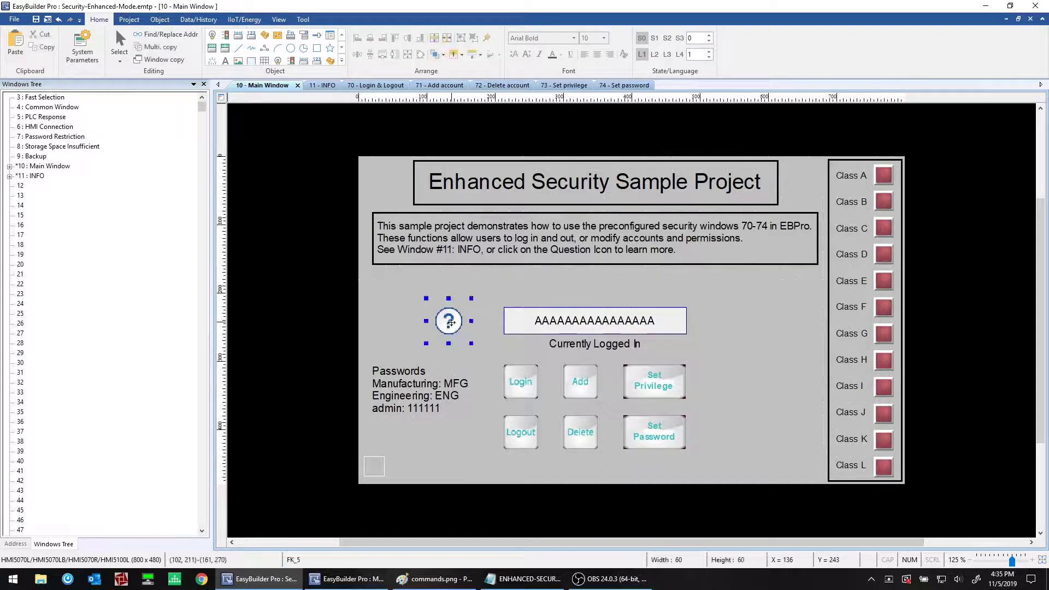
{"action": "left_click", "coordinate": [414, 275]}
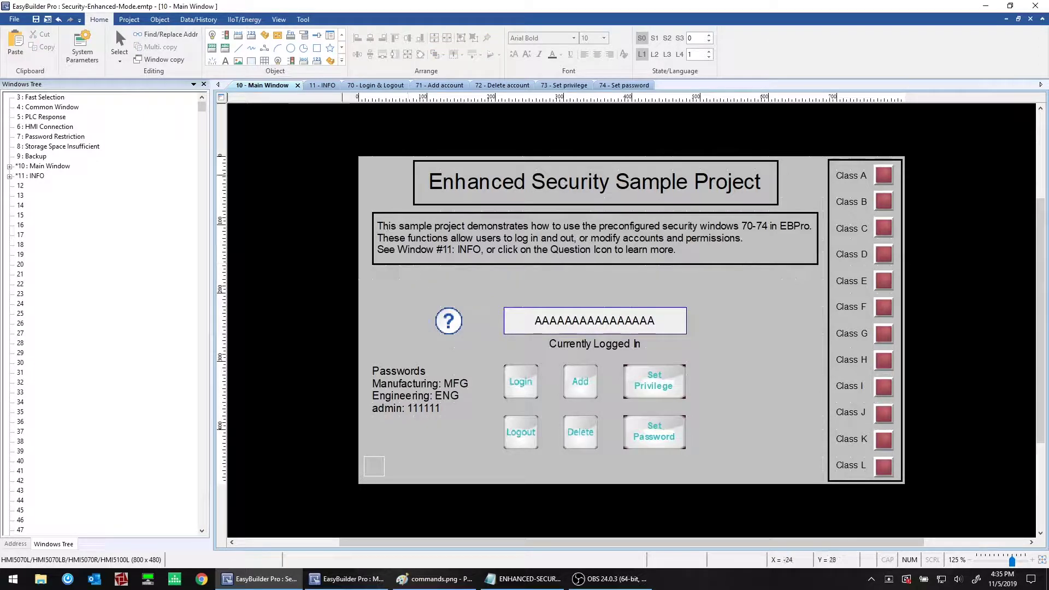
{"action": "left_click", "coordinate": [326, 86]}
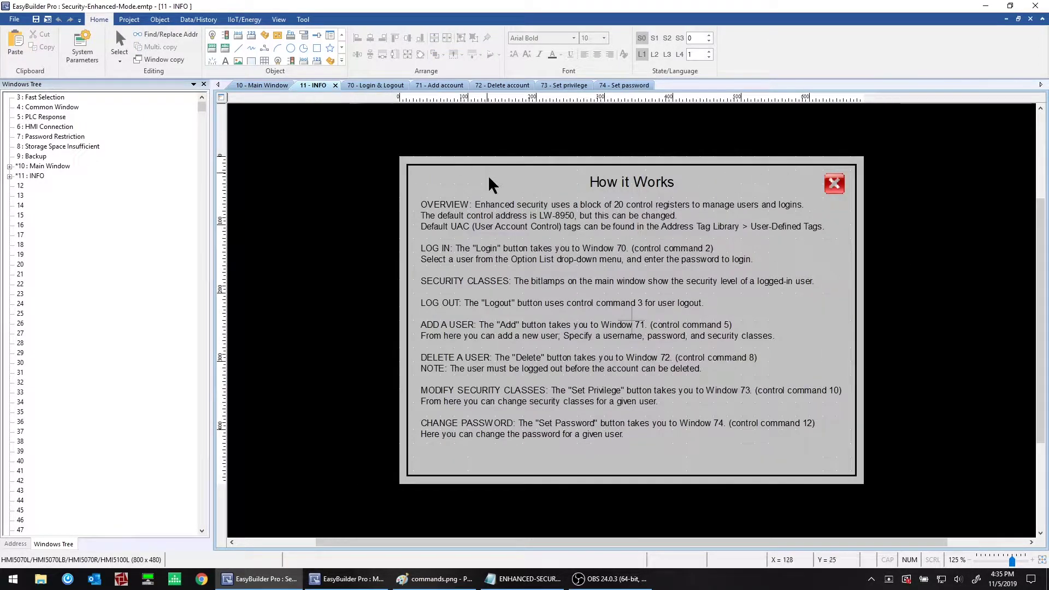
{"action": "left_click", "coordinate": [603, 292]}
{"action": "left_click", "coordinate": [260, 86]}
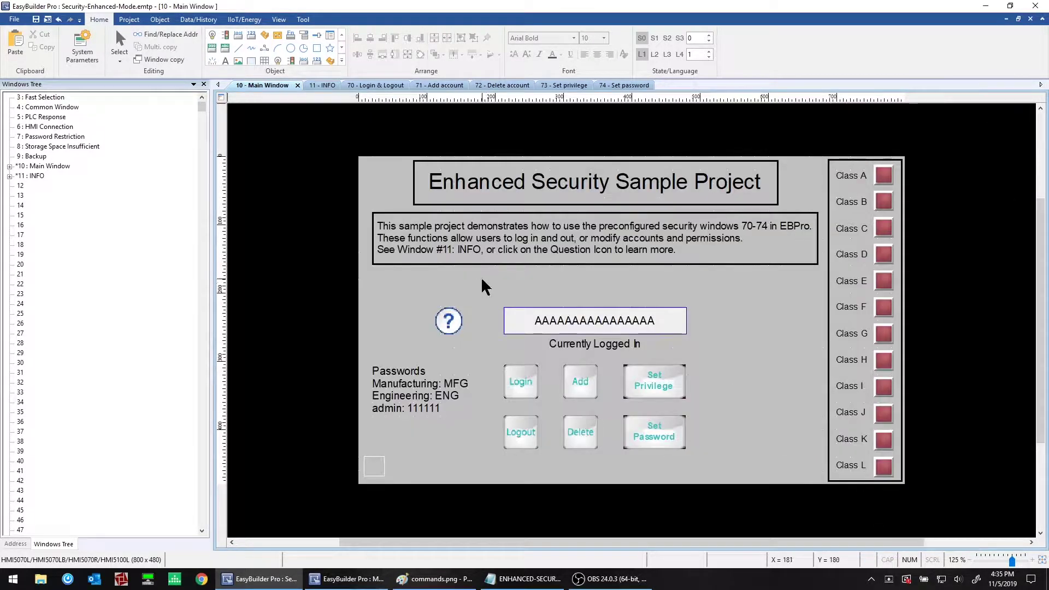
{"action": "left_click", "coordinate": [410, 385]}
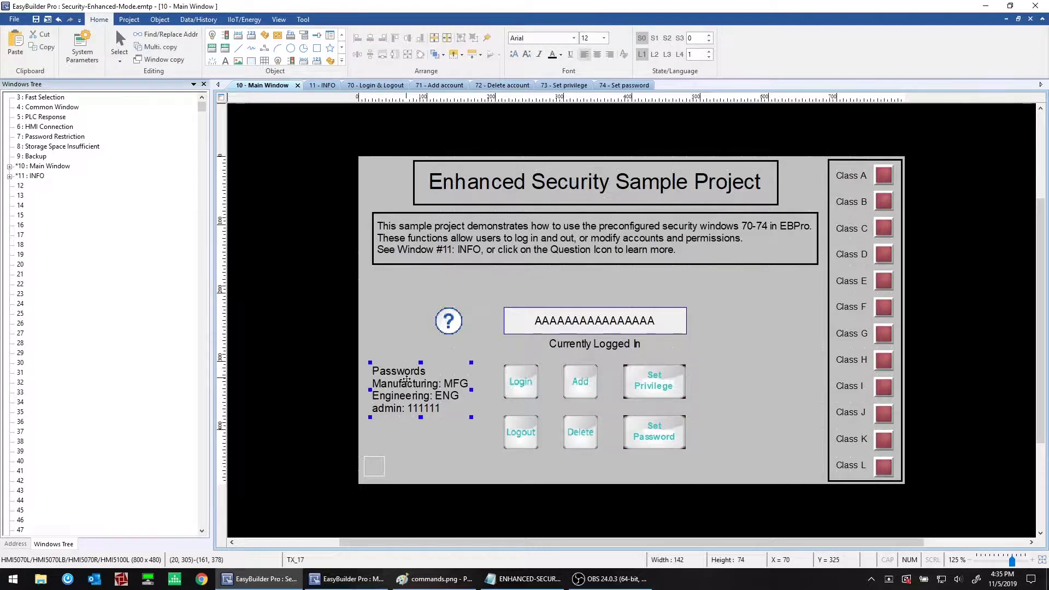
{"action": "left_click", "coordinate": [477, 290]}
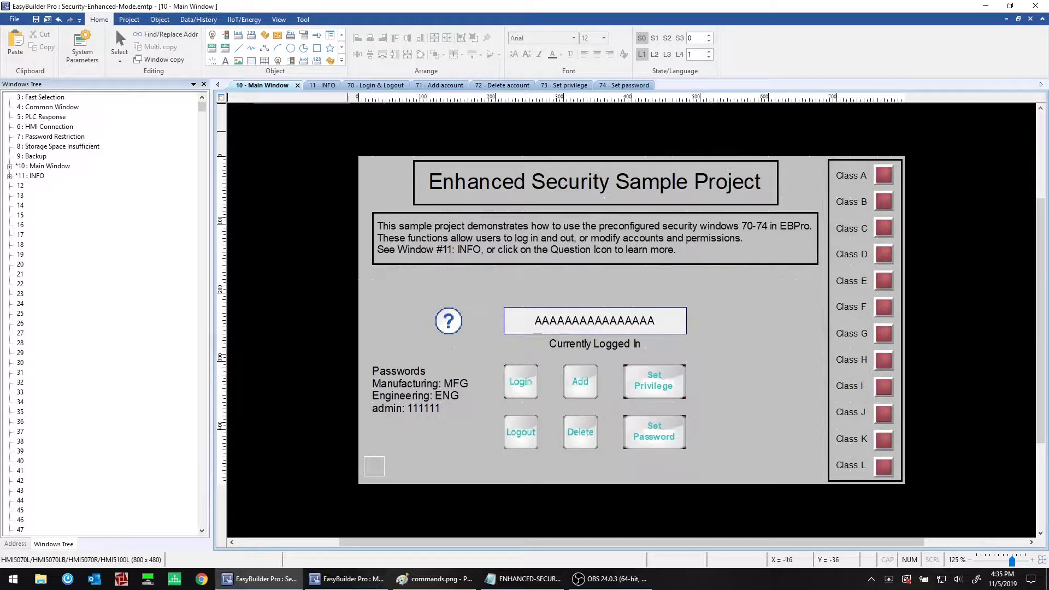
In window 70 - Login & Logout, inspect the Index option list's mode and its User account item data source.
{"action": "left_click", "coordinate": [382, 88]}
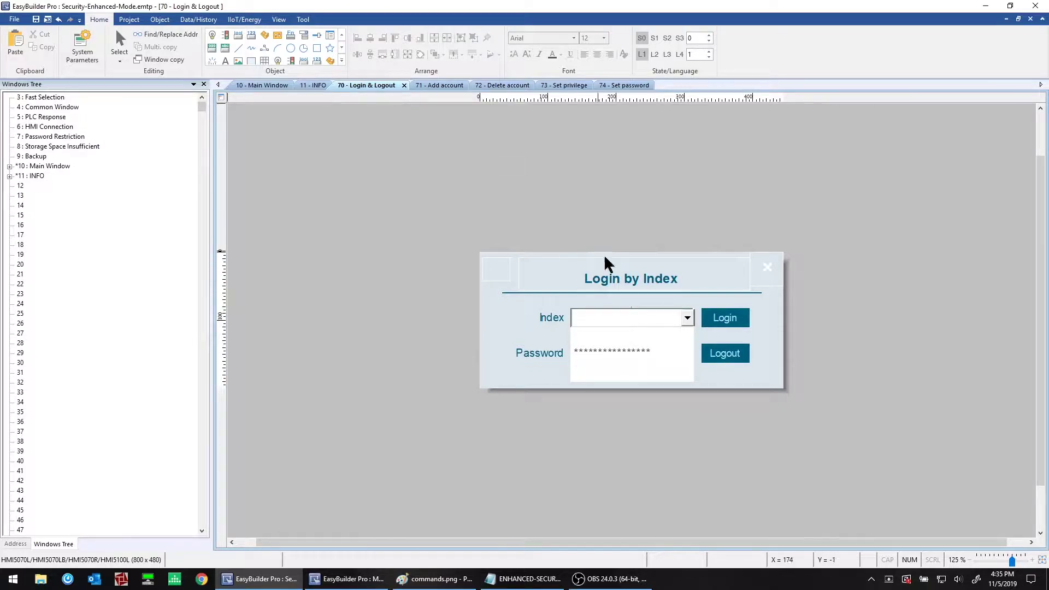
{"action": "left_click", "coordinate": [621, 319]}
{"action": "double_click", "coordinate": [621, 319]}
{"action": "left_click_drag", "start_coordinate": [494, 58], "coordinate": [305, 84]}
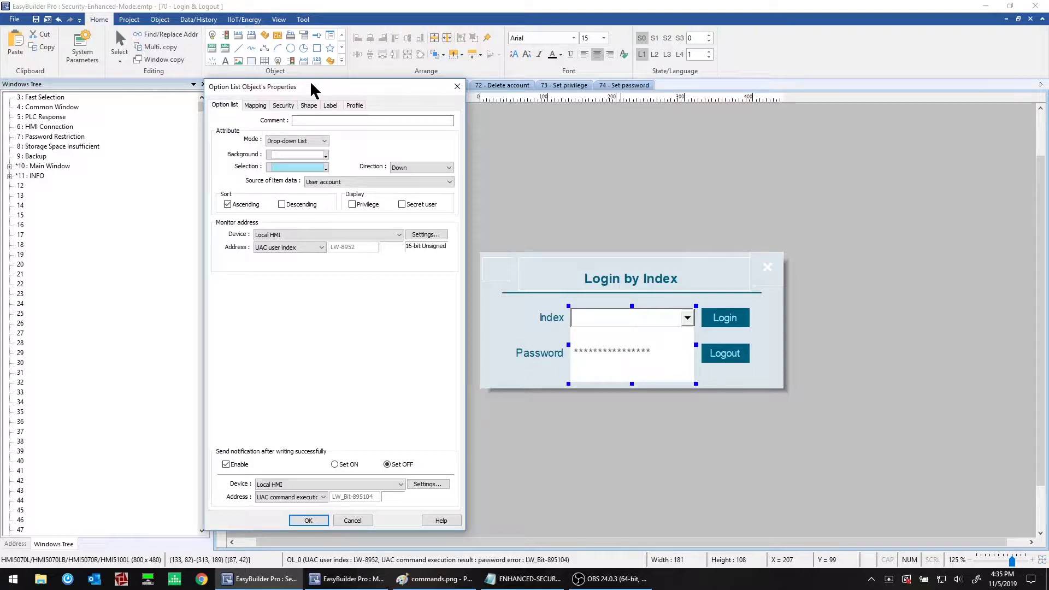
{"action": "left_click", "coordinate": [323, 142]}
{"action": "left_click", "coordinate": [323, 141]}
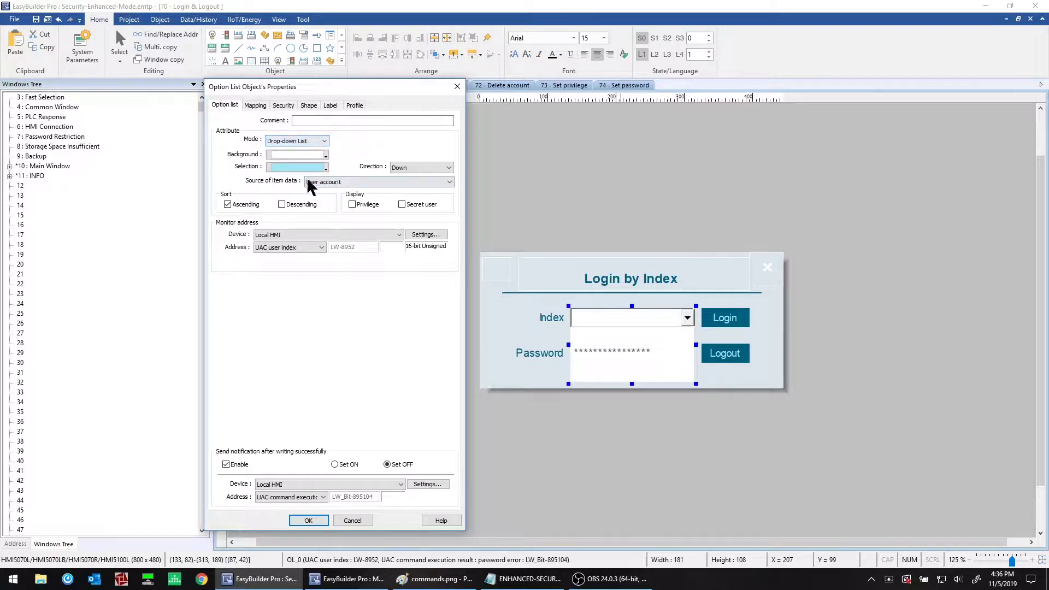
{"action": "left_click", "coordinate": [343, 181]}
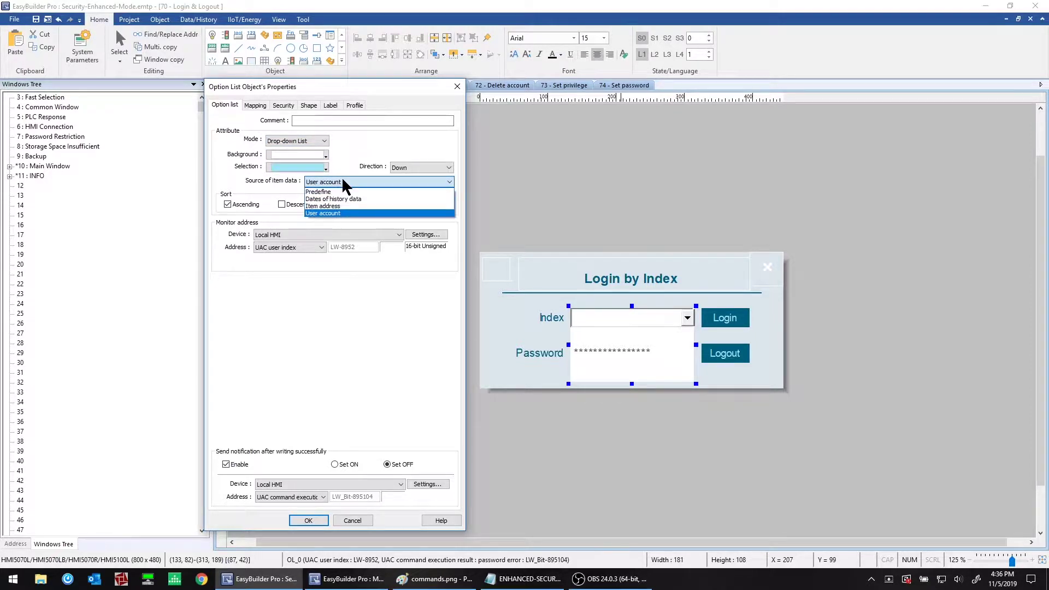
{"action": "left_click", "coordinate": [325, 213]}
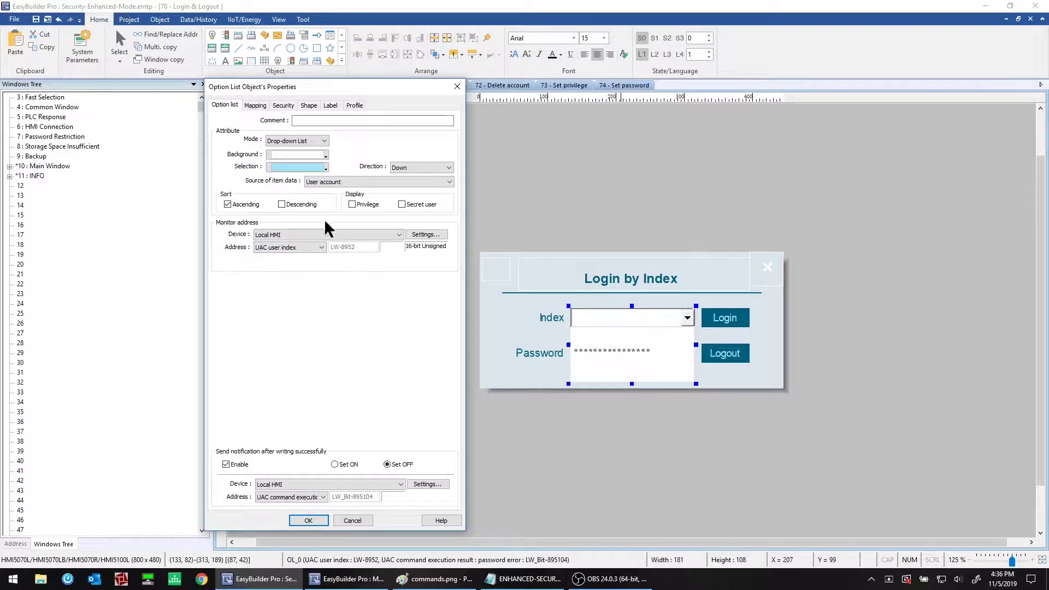
Inspect the Index list's monitor address using the user-defined tag UAC user index, then close its properties without saving.
{"action": "left_click", "coordinate": [431, 234]}
{"action": "left_click_drag", "start_coordinate": [388, 234], "coordinate": [482, 281]}
{"action": "left_click", "coordinate": [520, 326]}
{"action": "left_click", "coordinate": [495, 312]}
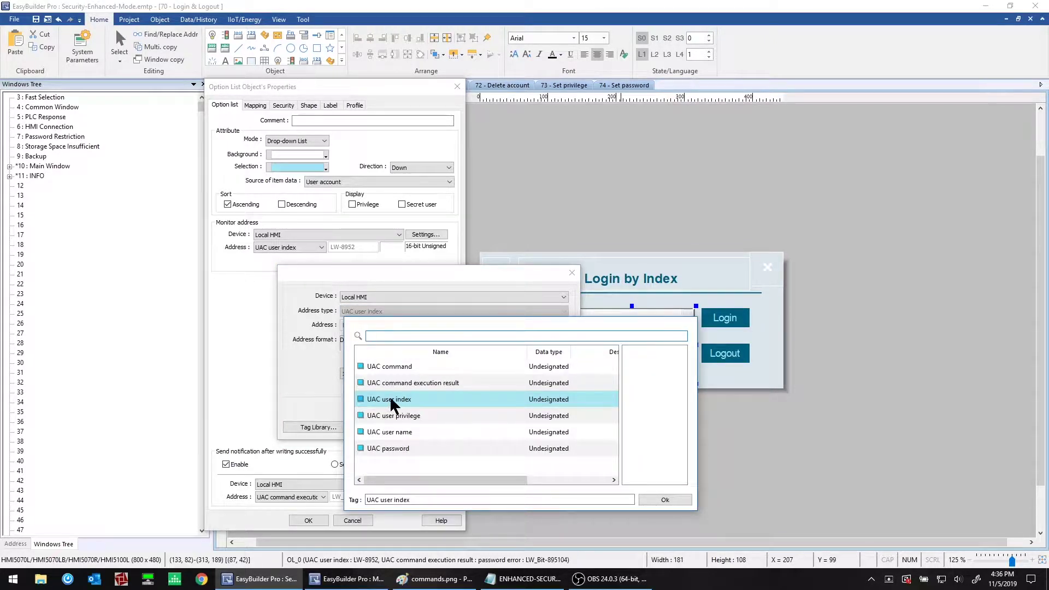
{"action": "double_click", "coordinate": [393, 405]}
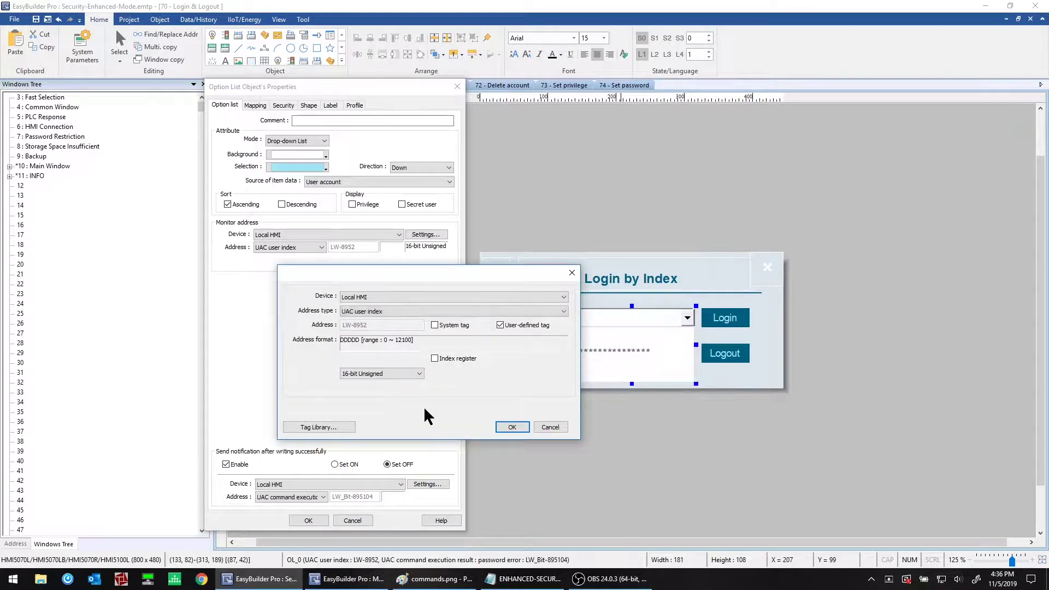
{"action": "left_click", "coordinate": [508, 426]}
{"action": "left_click", "coordinate": [351, 249]}
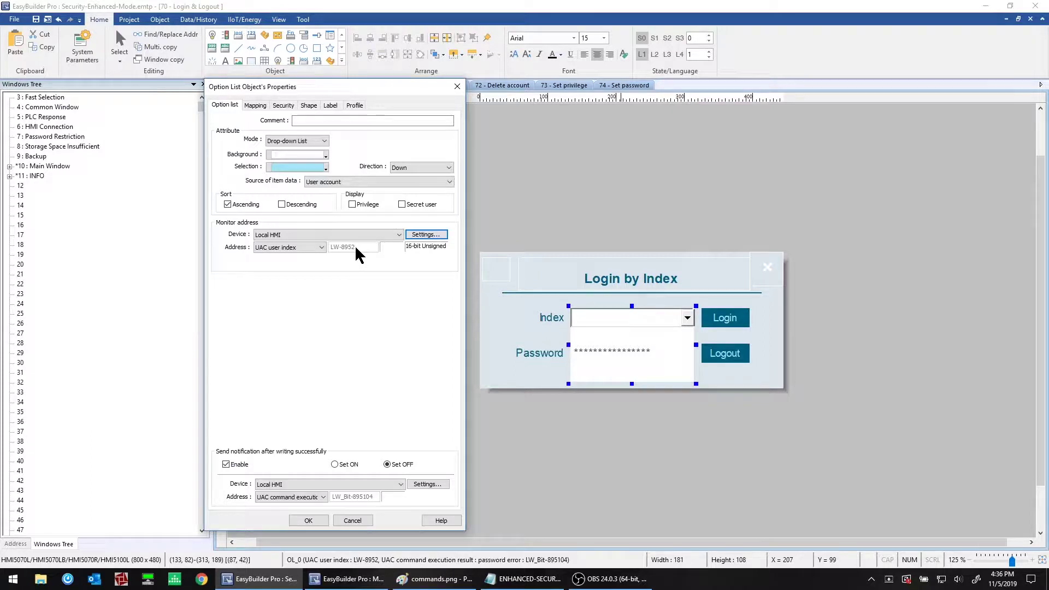
{"action": "left_click", "coordinate": [356, 520]}
Inspect the Password field's UAC password read/write address settings, then close its properties without saving.
{"action": "double_click", "coordinate": [600, 358]}
{"action": "left_click_drag", "start_coordinate": [514, 84], "coordinate": [386, 88]}
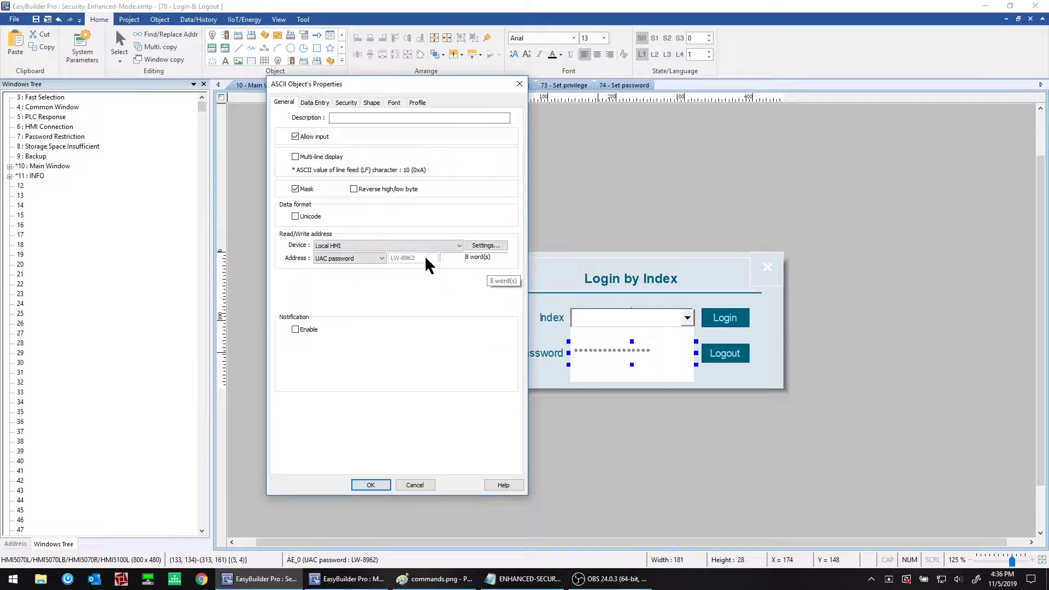
{"action": "left_click", "coordinate": [486, 246]}
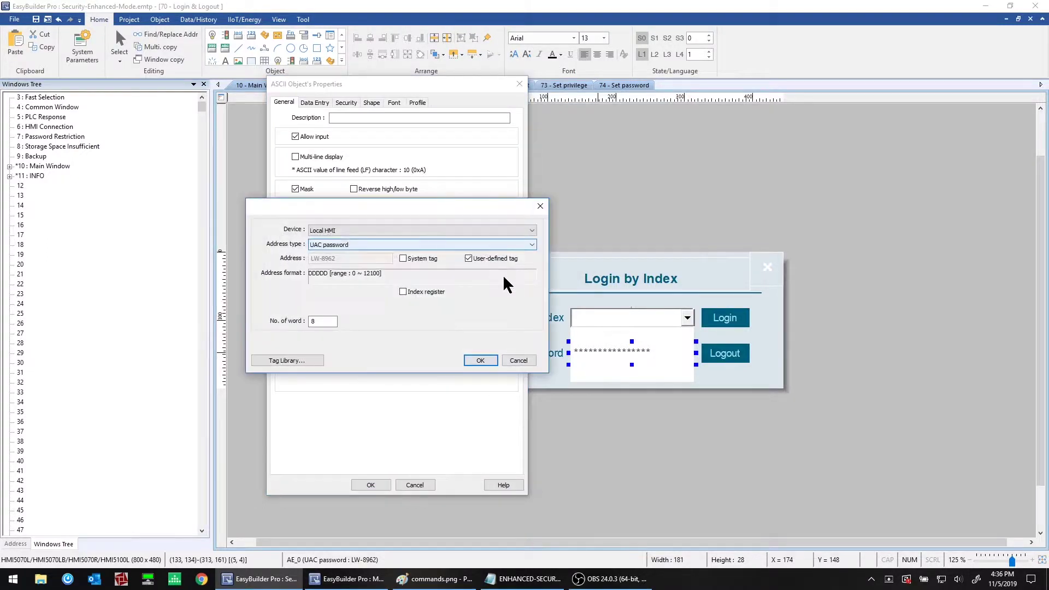
{"action": "left_click", "coordinate": [483, 245]}
{"action": "left_click", "coordinate": [356, 378]}
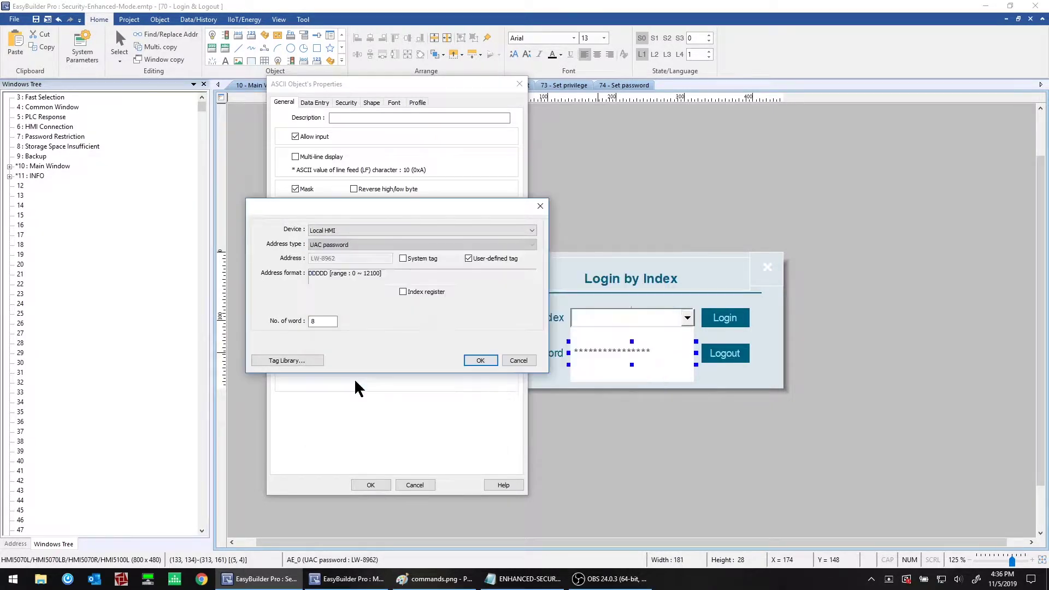
{"action": "left_click", "coordinate": [480, 360]}
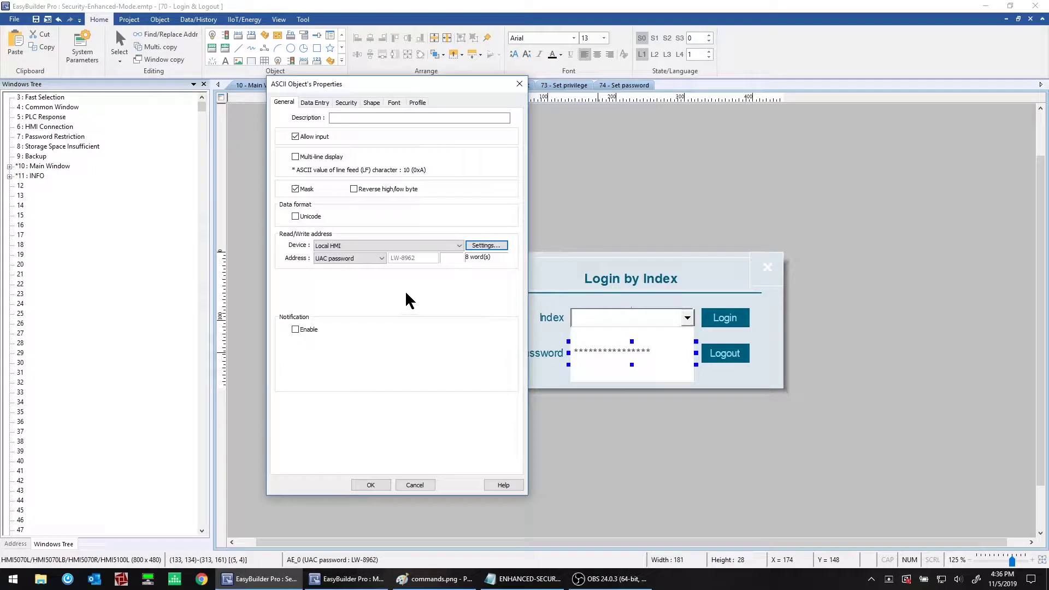
{"action": "left_click", "coordinate": [413, 484]}
{"action": "left_click", "coordinate": [494, 330]}
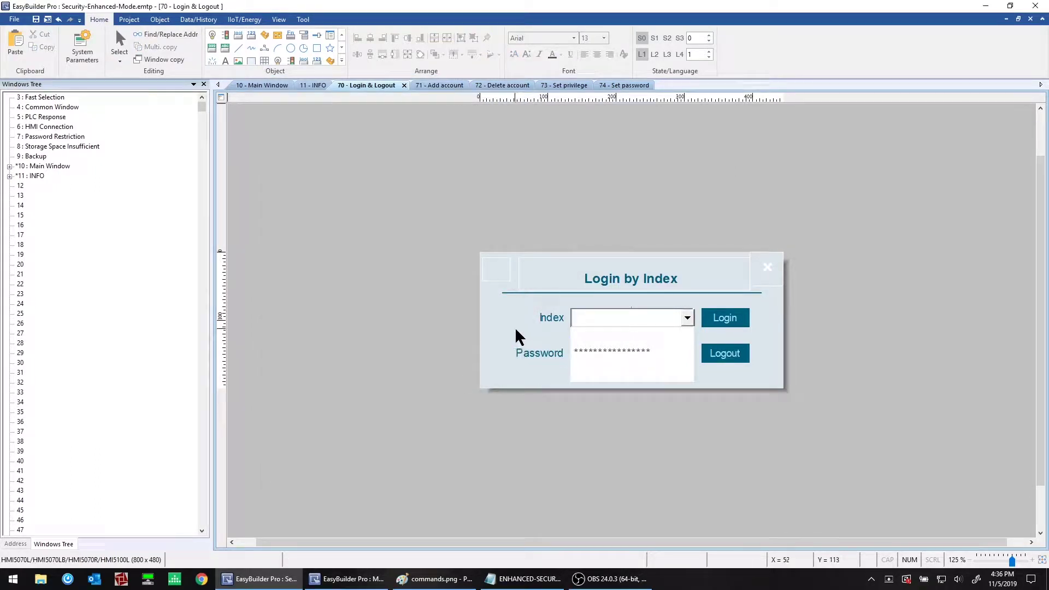
Inspect the Login button's UAC command write address and constant set value, then close its properties without saving.
{"action": "double_click", "coordinate": [722, 325]}
{"action": "left_click_drag", "start_coordinate": [486, 87], "coordinate": [343, 115]}
{"action": "left_click_drag", "start_coordinate": [334, 325], "coordinate": [276, 318]}
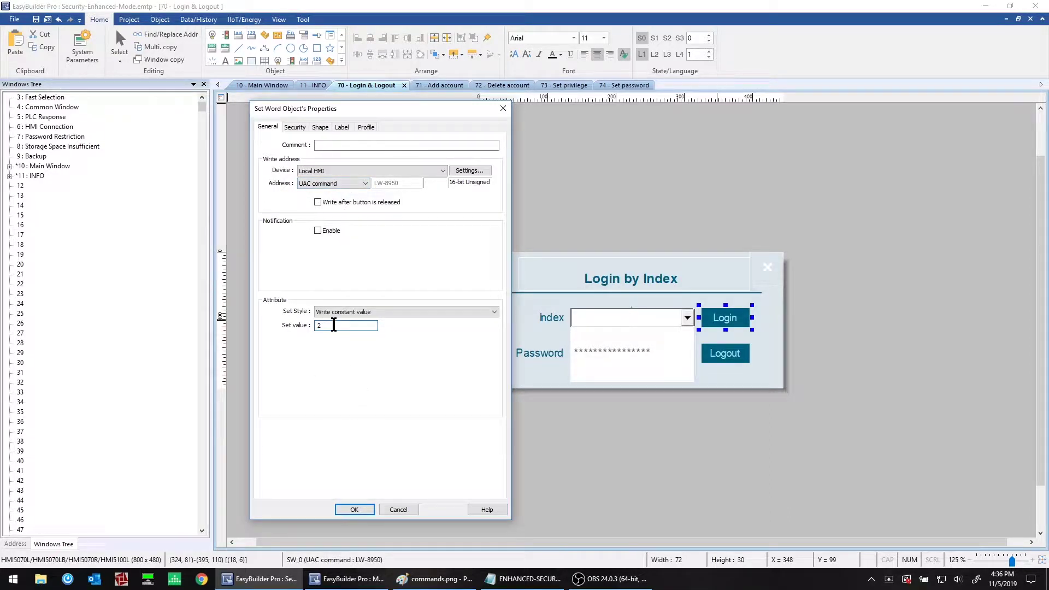
{"action": "left_click", "coordinate": [397, 510]}
{"action": "left_click", "coordinate": [771, 322]}
Inspect the Logout button's UAC command write address and constant set value in window 70, and close its properties without saving.
{"action": "double_click", "coordinate": [731, 356]}
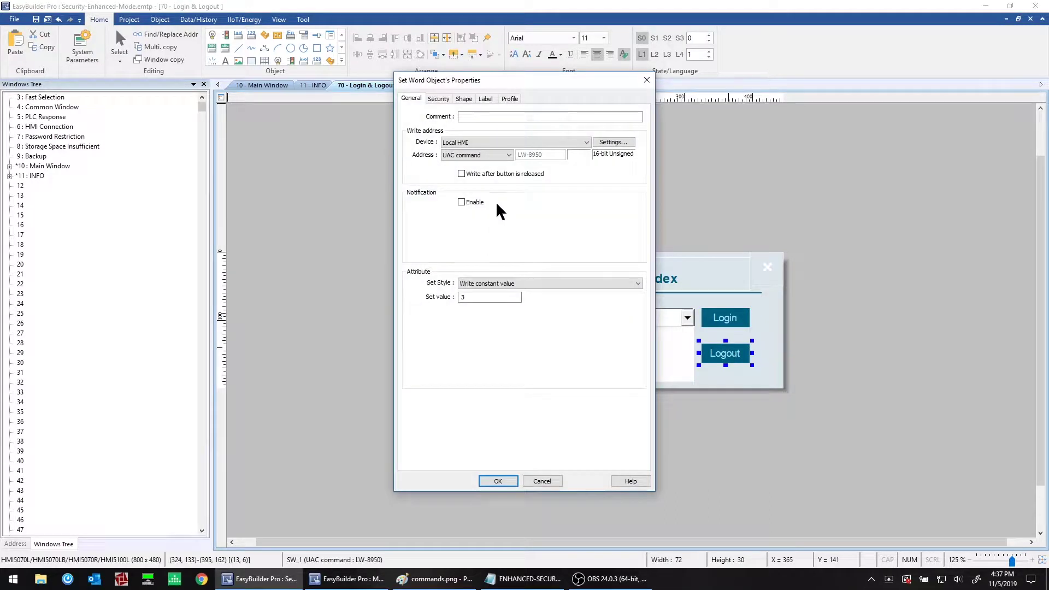
{"action": "left_click_drag", "start_coordinate": [463, 88], "coordinate": [335, 84]}
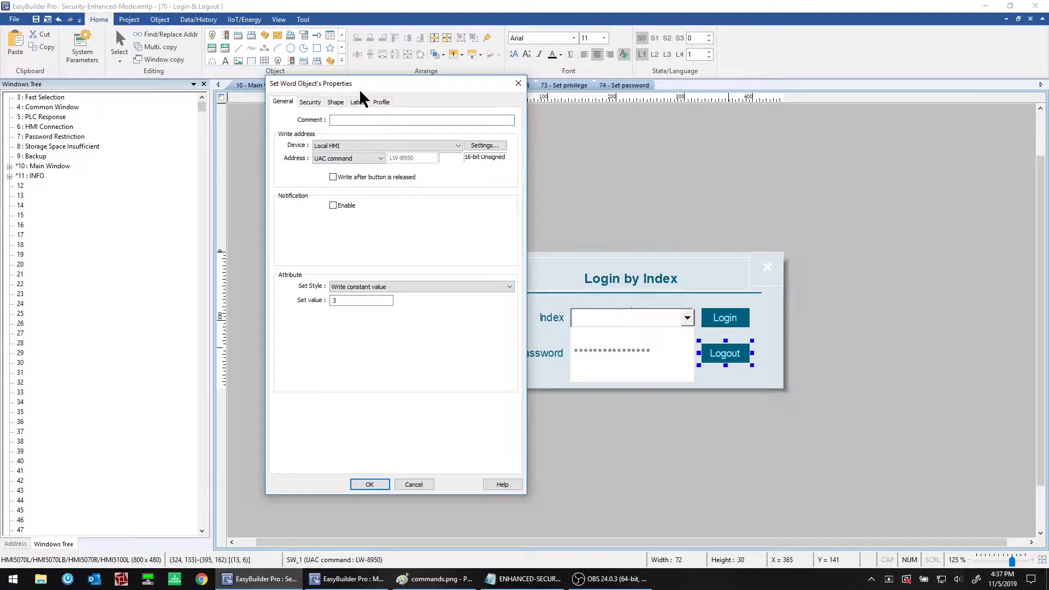
{"action": "left_click_drag", "start_coordinate": [343, 300], "coordinate": [308, 302]}
{"action": "left_click", "coordinate": [339, 301]}
{"action": "left_click", "coordinate": [409, 484]}
{"action": "left_click", "coordinate": [508, 316]}
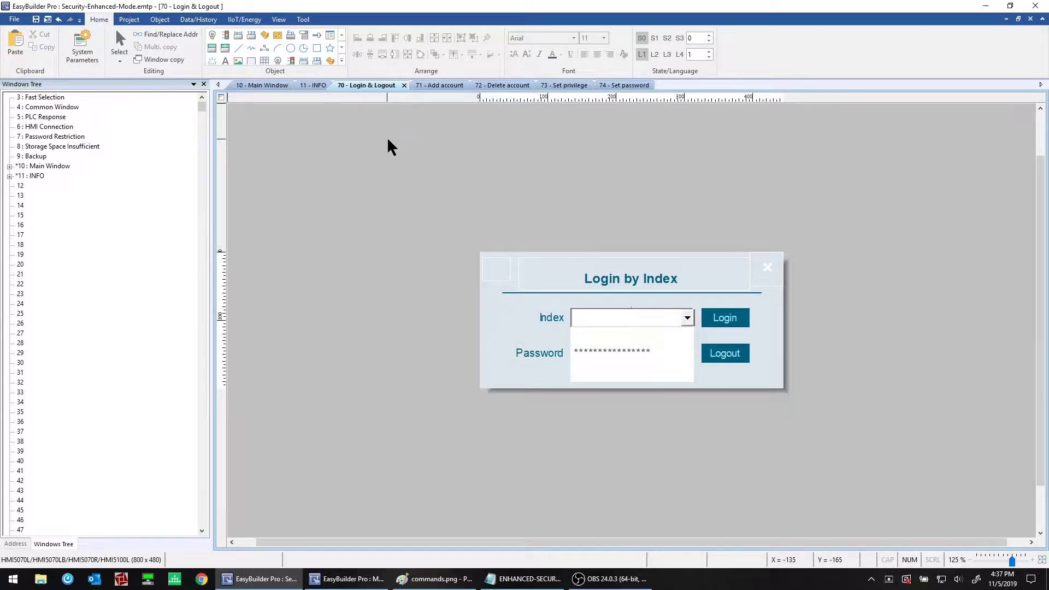
In window 10 - Main Window, inspect the Logout button's write address and set value, closing its properties without saving.
{"action": "left_click", "coordinate": [254, 86]}
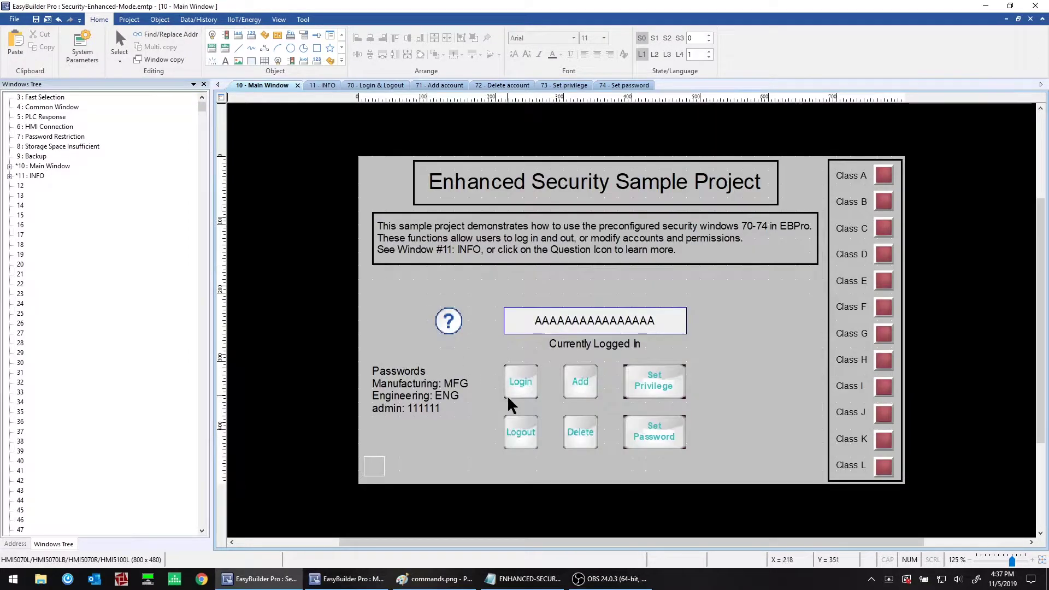
{"action": "double_click", "coordinate": [516, 433]}
{"action": "left_click_drag", "start_coordinate": [440, 74], "coordinate": [288, 64]}
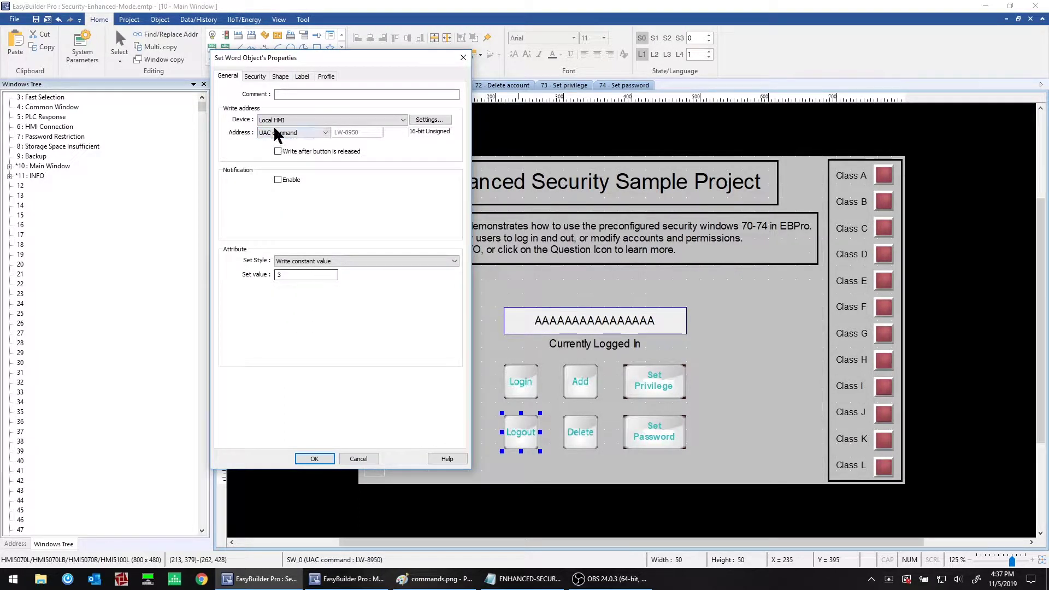
{"action": "left_click", "coordinate": [361, 460]}
{"action": "left_click", "coordinate": [484, 352]}
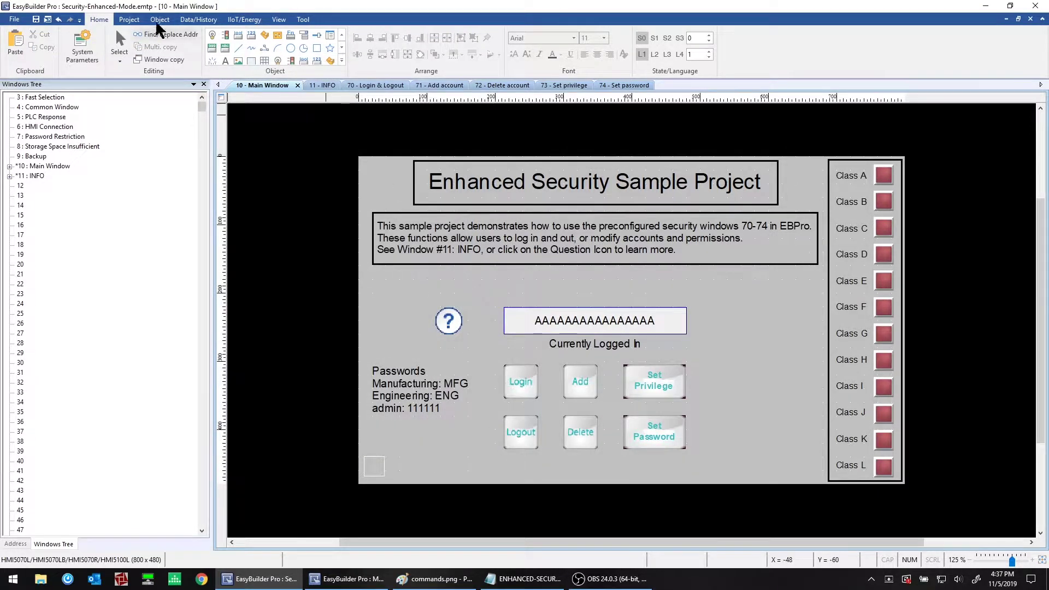
Run the project in offline simulation and open the login popup from the simulated main window.
{"action": "left_click", "coordinate": [129, 19]}
{"action": "left_click", "coordinate": [167, 47]}
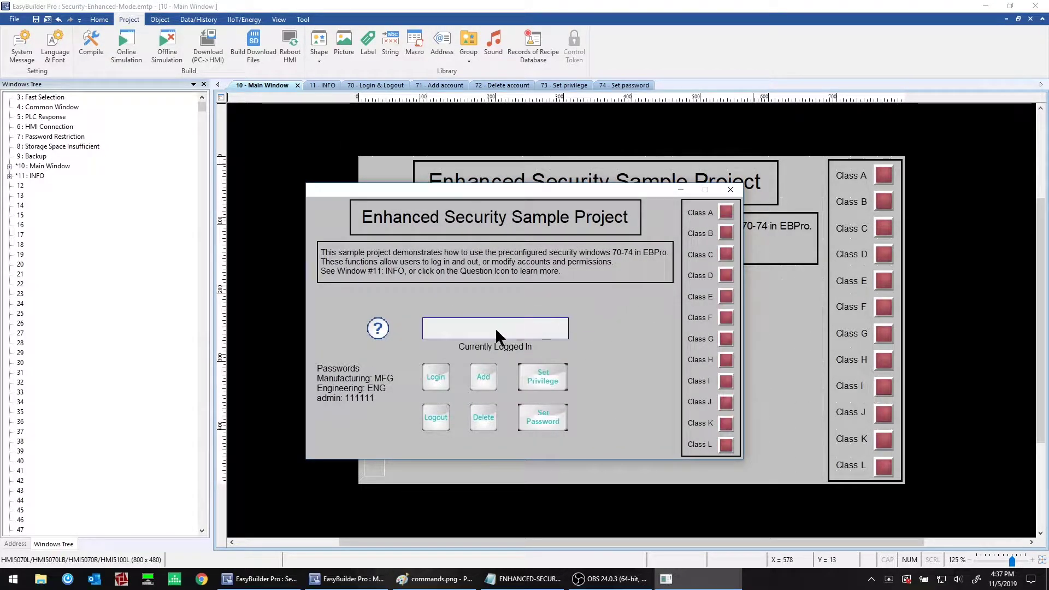
{"action": "left_click", "coordinate": [437, 376]}
Enter the password for the admin account, log in, and close the login popup.
{"action": "left_click", "coordinate": [533, 289]}
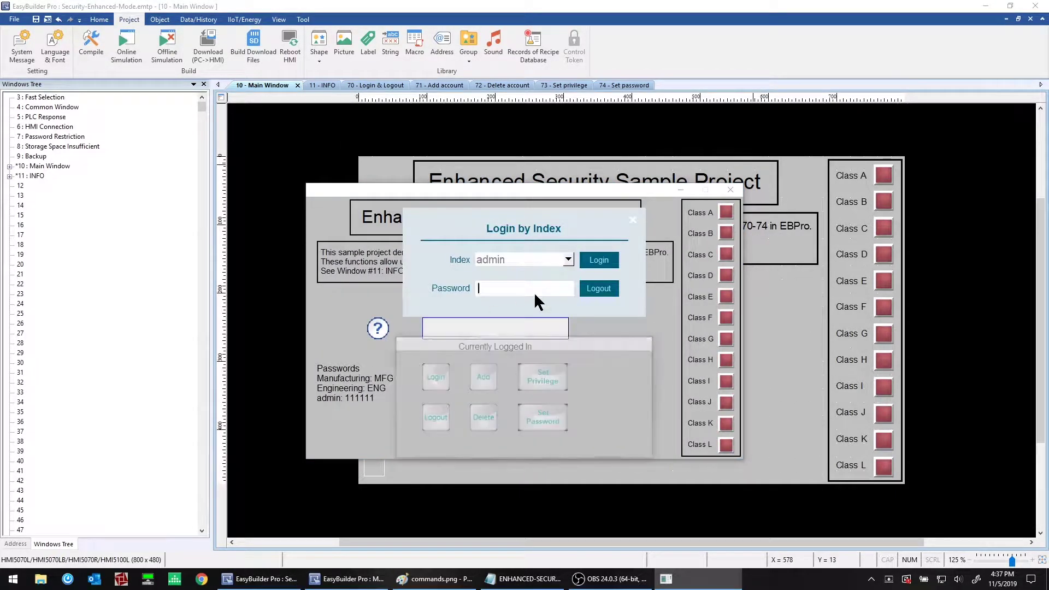
{"action": "left_click", "coordinate": [408, 361]}
{"action": "left_click", "coordinate": [408, 361]}
{"action": "left_click", "coordinate": [407, 362]}
{"action": "left_click", "coordinate": [408, 361]}
{"action": "left_click", "coordinate": [631, 403]}
{"action": "left_click", "coordinate": [599, 260]}
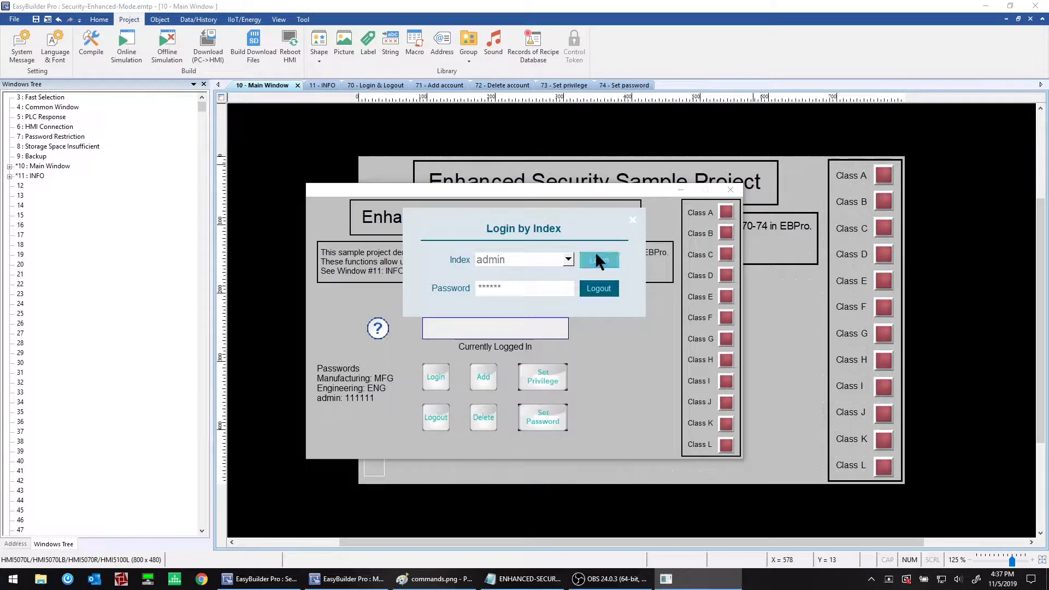
{"action": "left_click", "coordinate": [632, 220]}
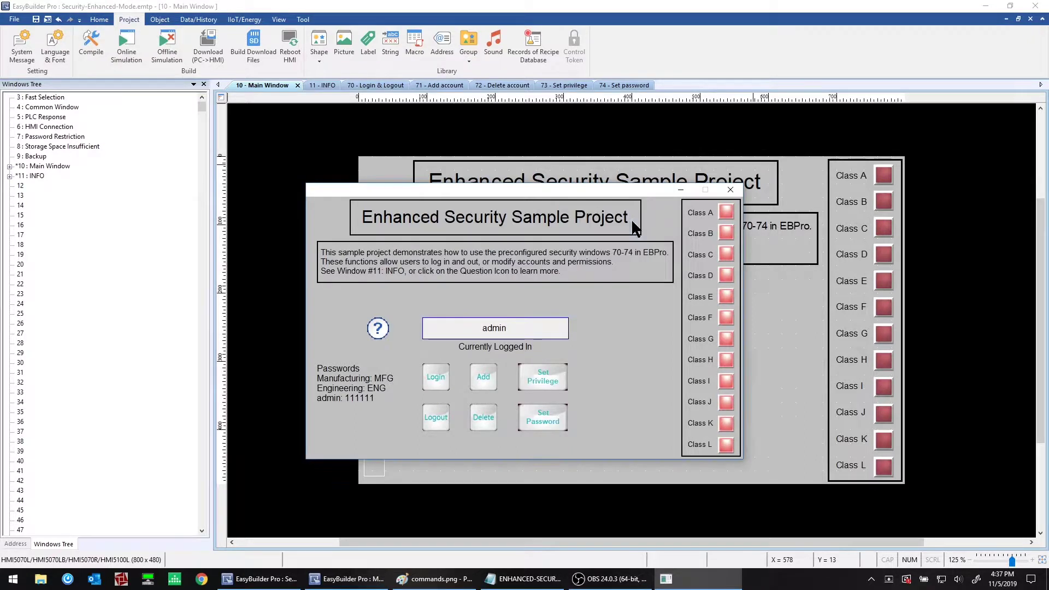
Try the Class G and Class K buttons as admin, and log out of the account.
{"action": "left_click", "coordinate": [721, 339]}
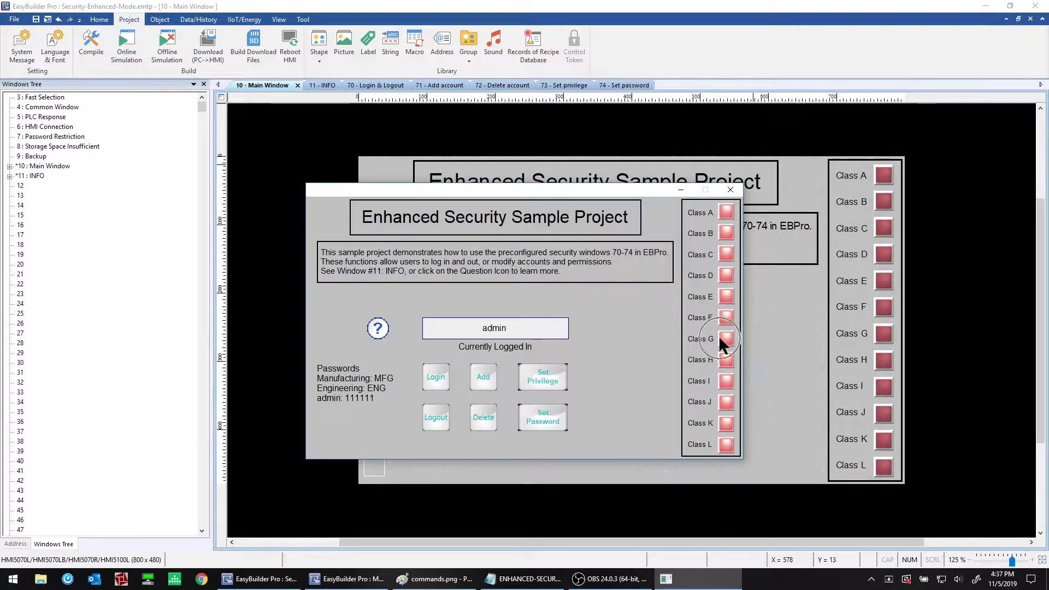
{"action": "left_click", "coordinate": [726, 423]}
{"action": "left_click", "coordinate": [435, 416]}
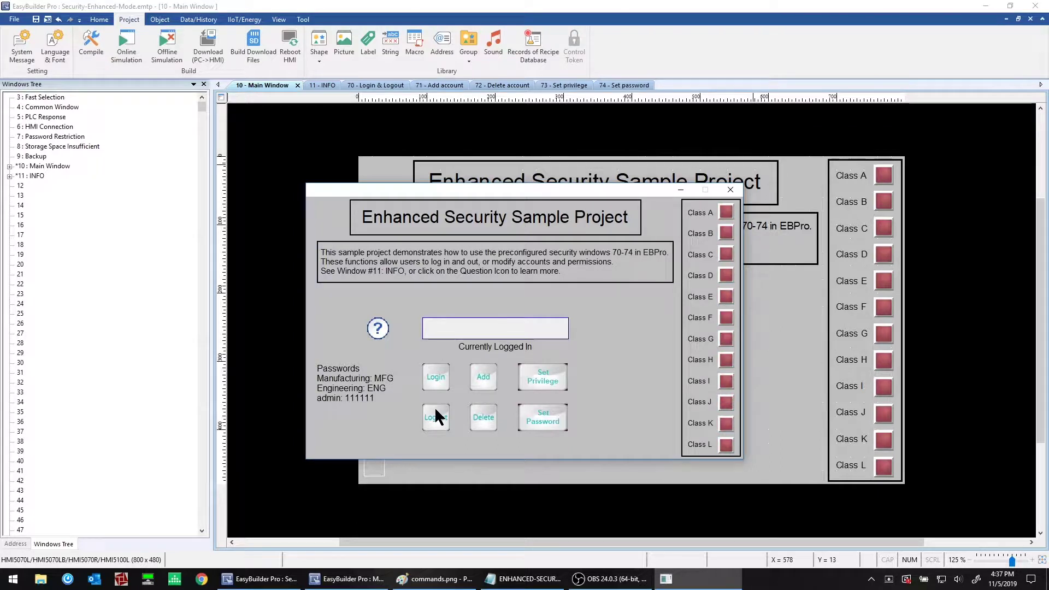
Log in by index as Manufacturing with the account password, and close the login popup.
{"action": "left_click", "coordinate": [435, 377]}
{"action": "left_click", "coordinate": [532, 257]}
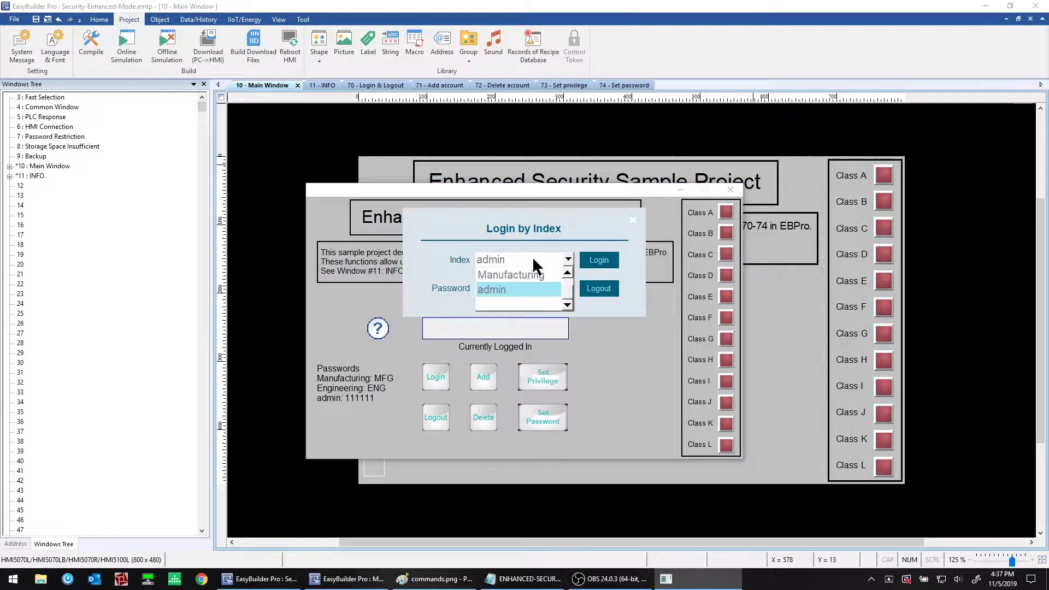
{"action": "left_click", "coordinate": [525, 273]}
{"action": "left_click", "coordinate": [501, 288]}
{"action": "left_click", "coordinate": [568, 423]}
{"action": "left_click", "coordinate": [495, 404]}
{"action": "left_click", "coordinate": [517, 403]}
{"action": "left_click", "coordinate": [612, 408]}
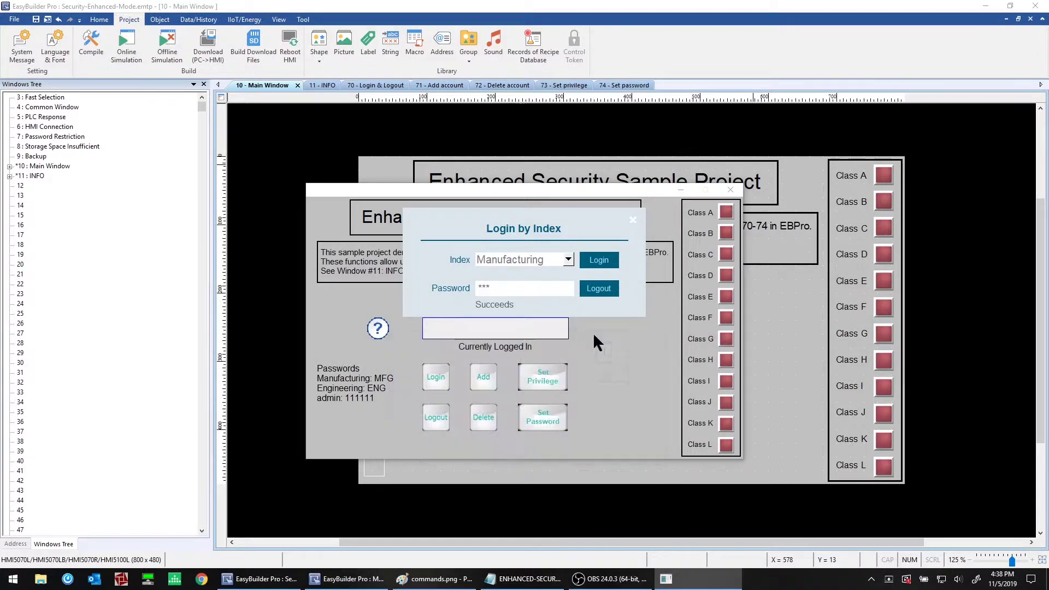
{"action": "left_click", "coordinate": [632, 219]}
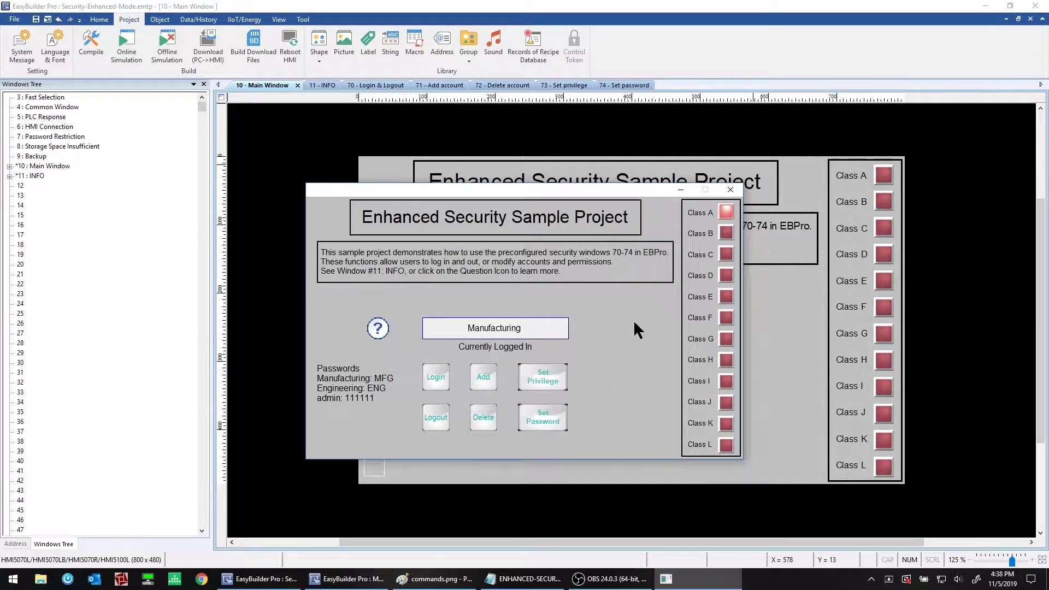
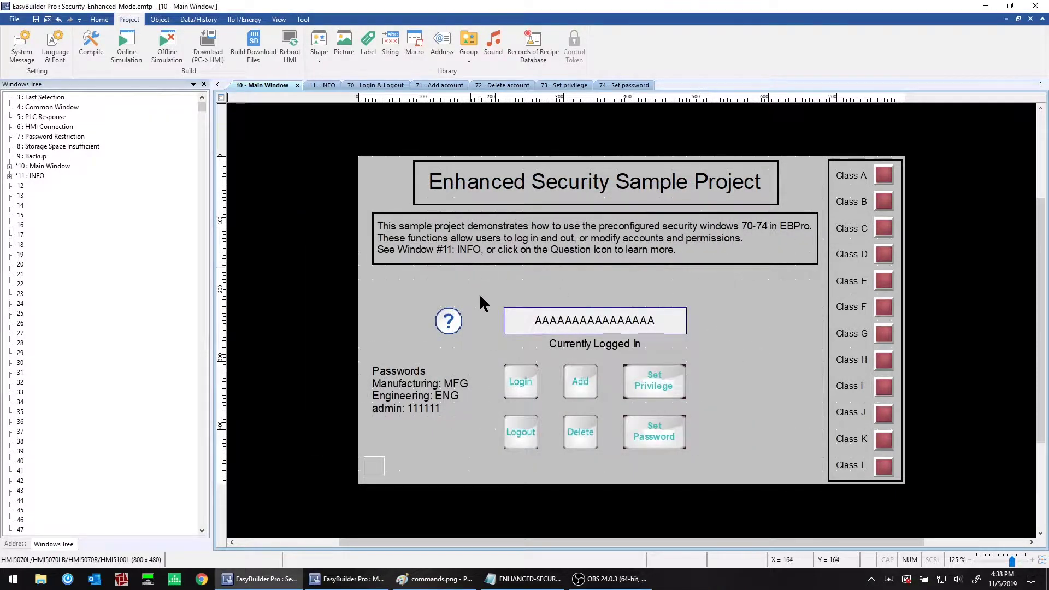
Inspect which popup windows the main window's Add and Delete buttons display, closing each properties dialog without saving.
{"action": "double_click", "coordinate": [582, 371]}
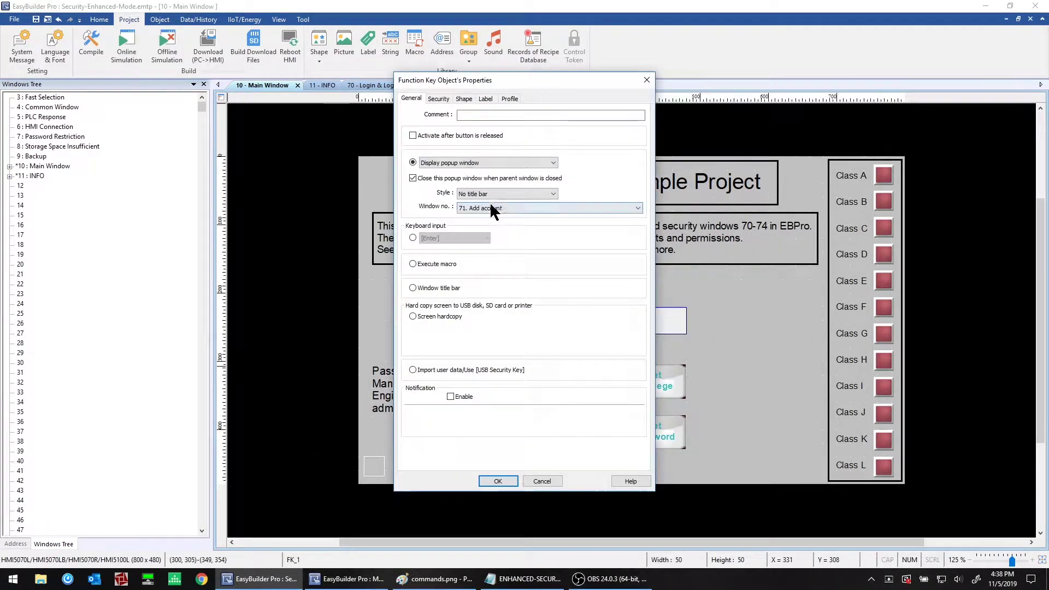
{"action": "left_click", "coordinate": [543, 481]}
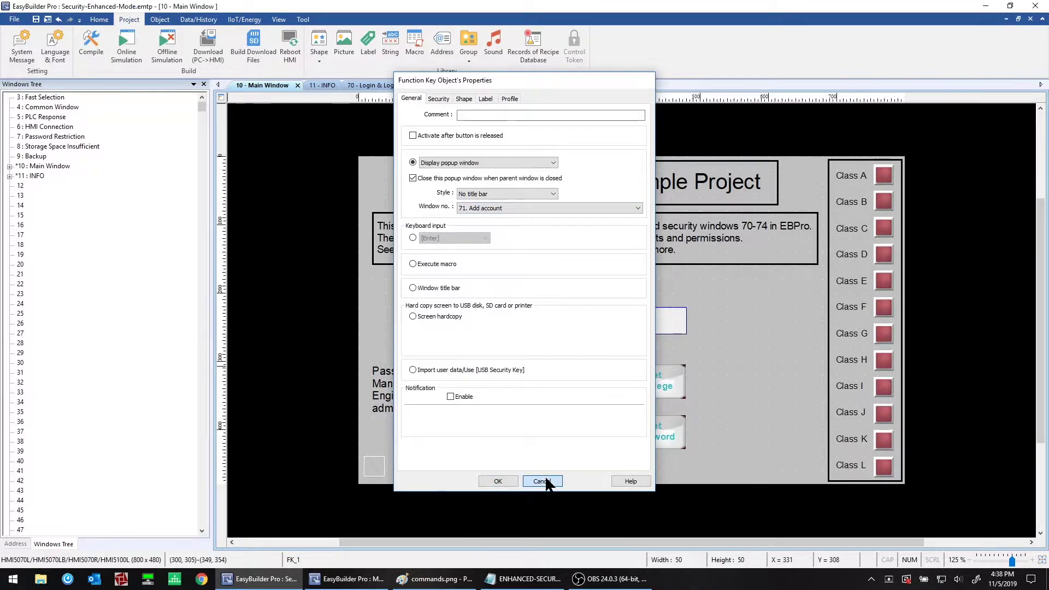
{"action": "double_click", "coordinate": [578, 420]}
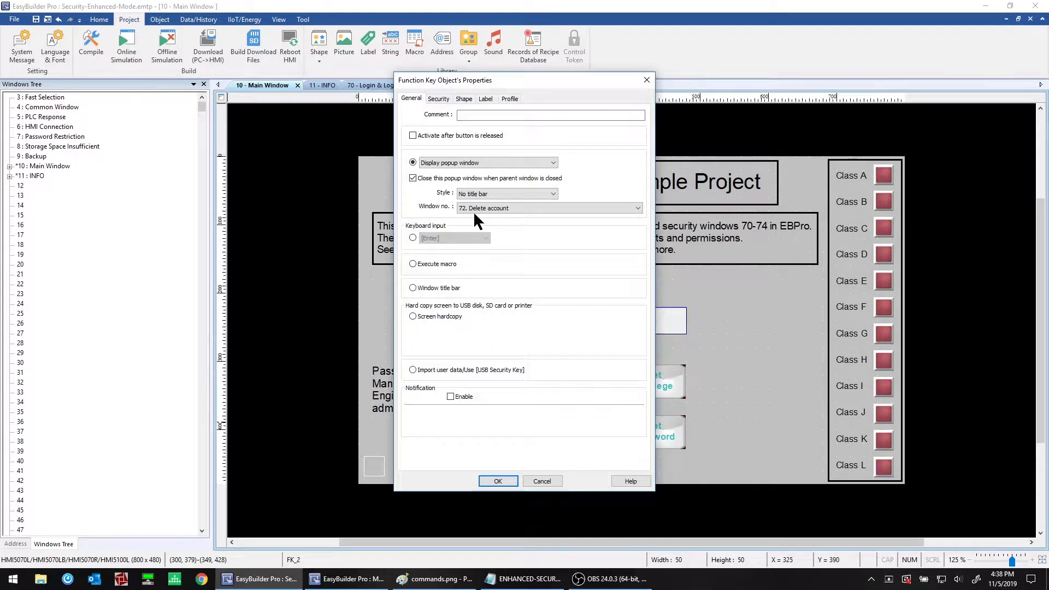
{"action": "left_click", "coordinate": [549, 480]}
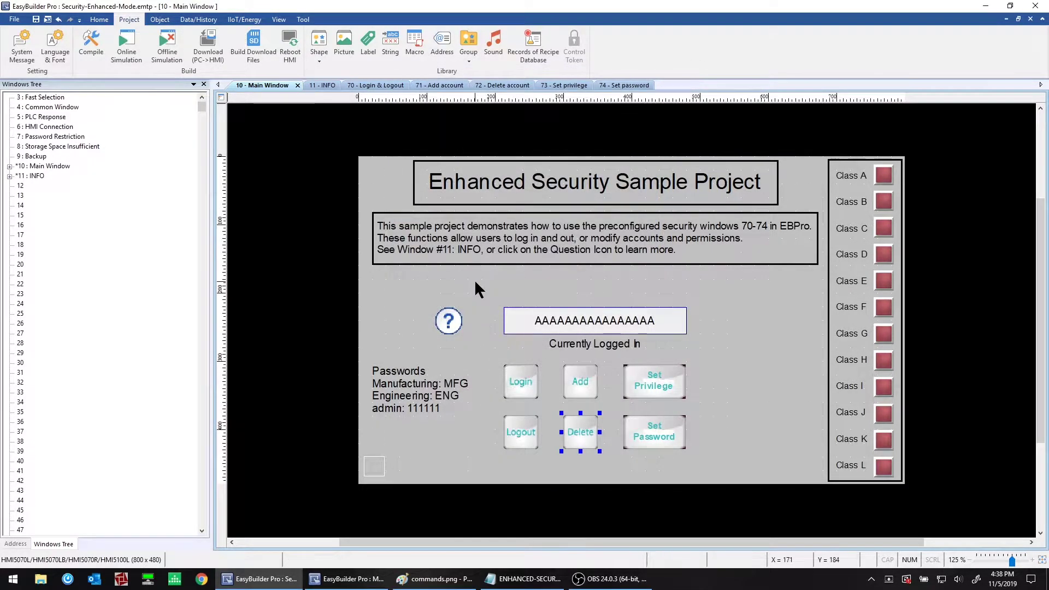
In window 71 - Add account, inspect the Name field's UAC user name address and its tag settings, closing without saving.
{"action": "left_click", "coordinate": [445, 85]}
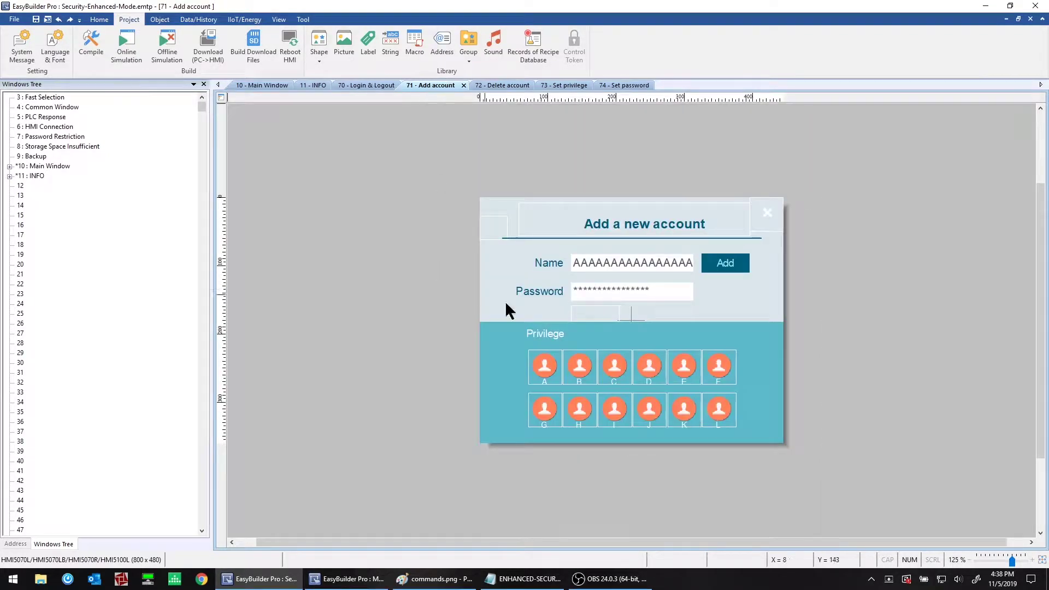
{"action": "double_click", "coordinate": [601, 258]}
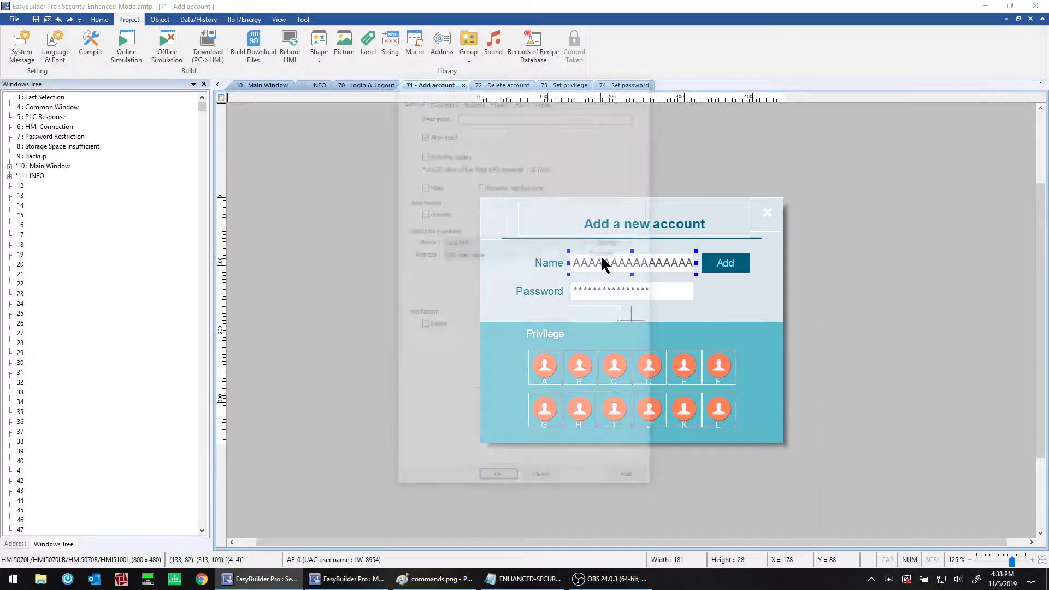
{"action": "left_click", "coordinate": [494, 253]}
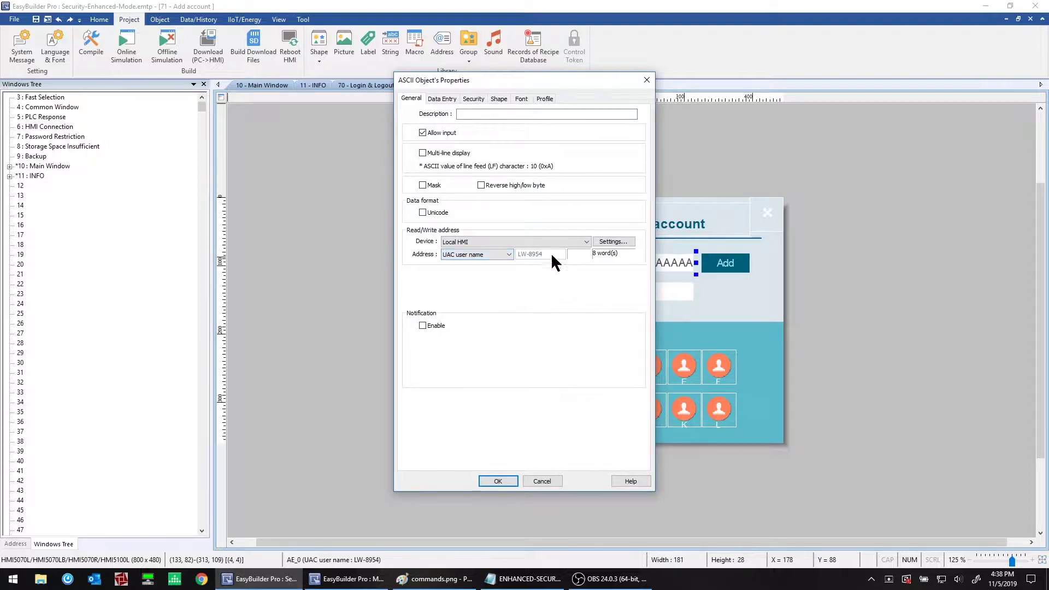
{"action": "left_click", "coordinate": [609, 241]}
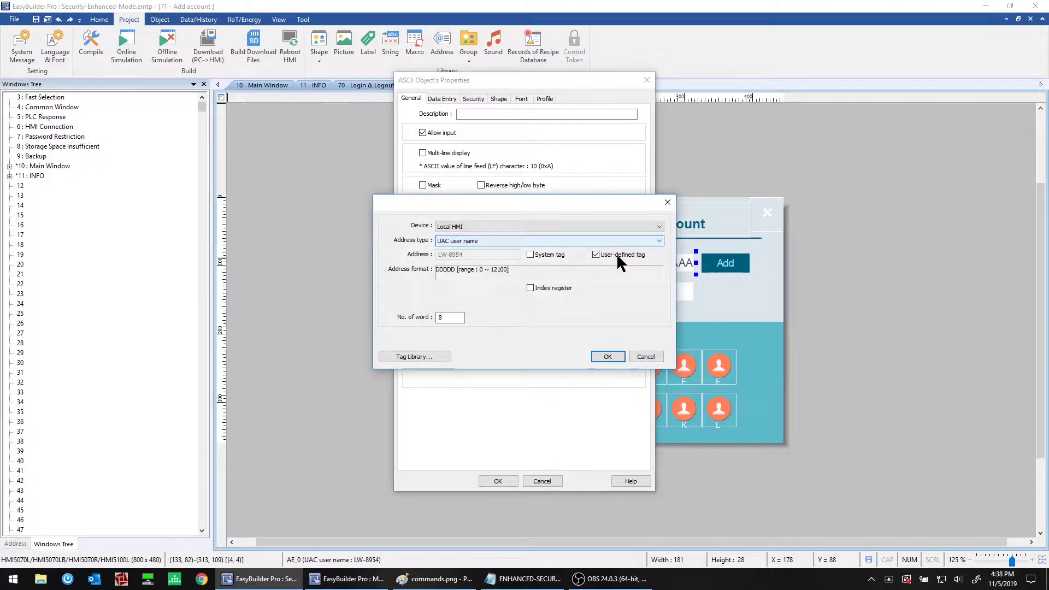
{"action": "left_click_drag", "start_coordinate": [604, 201], "coordinate": [617, 291]}
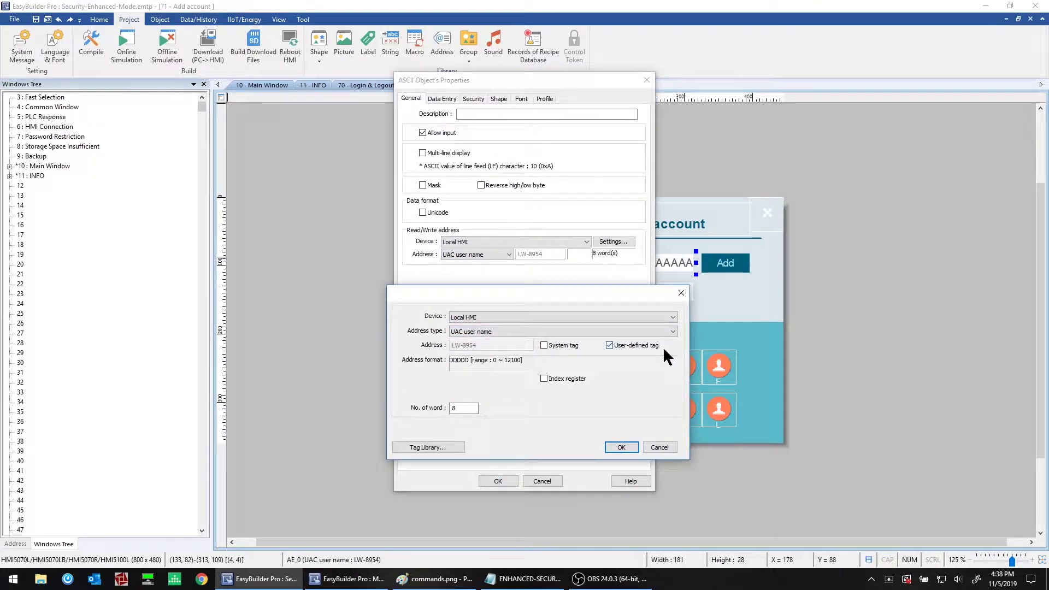
{"action": "left_click", "coordinate": [659, 447]}
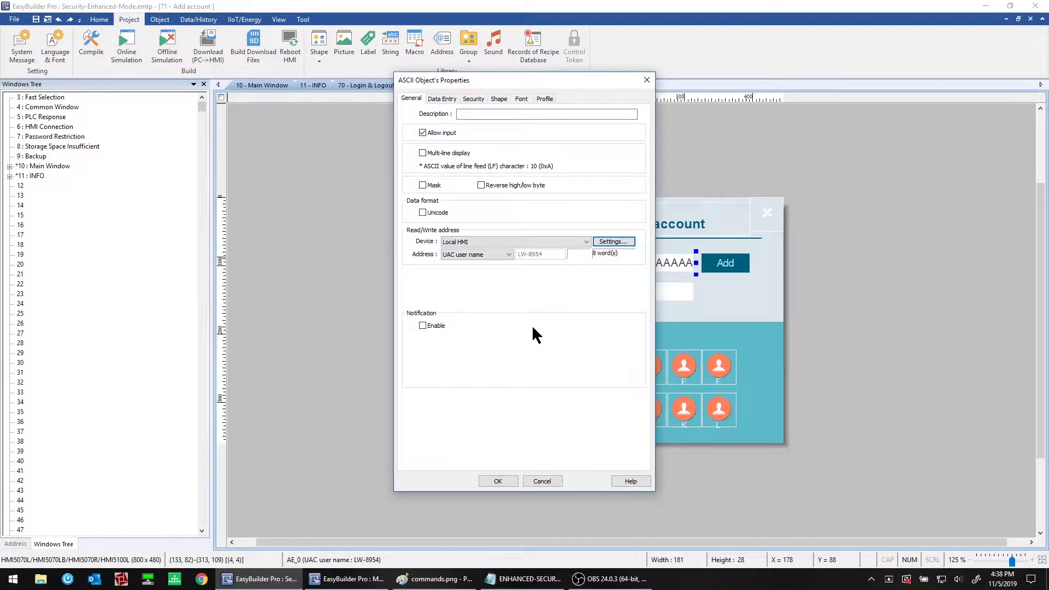
{"action": "left_click", "coordinate": [532, 484]}
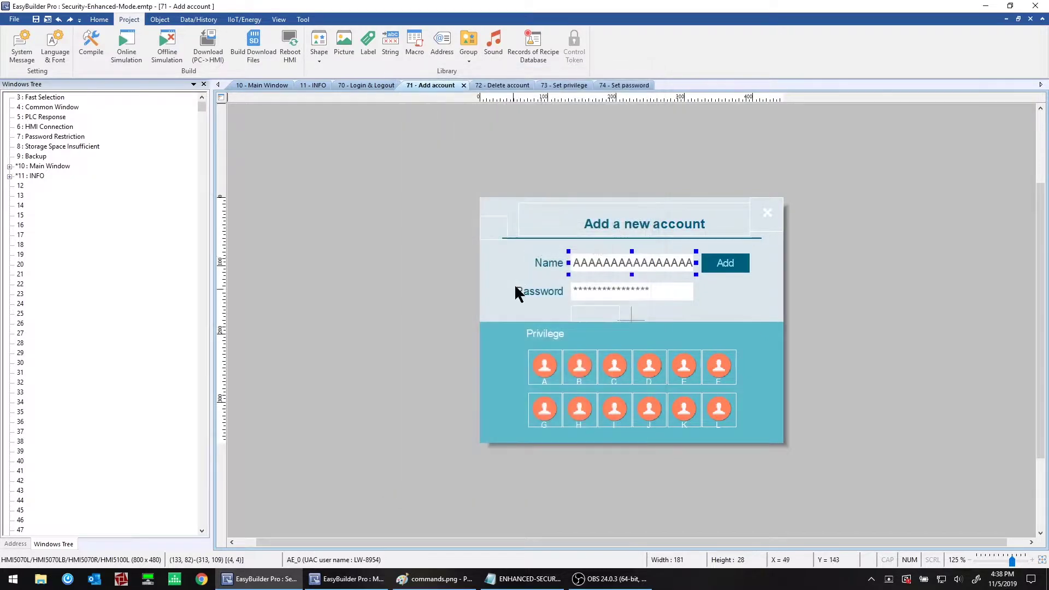
Inspect the UAC password read/write address of the Password field in the Add account window, closing its properties without saving.
{"action": "double_click", "coordinate": [582, 291]}
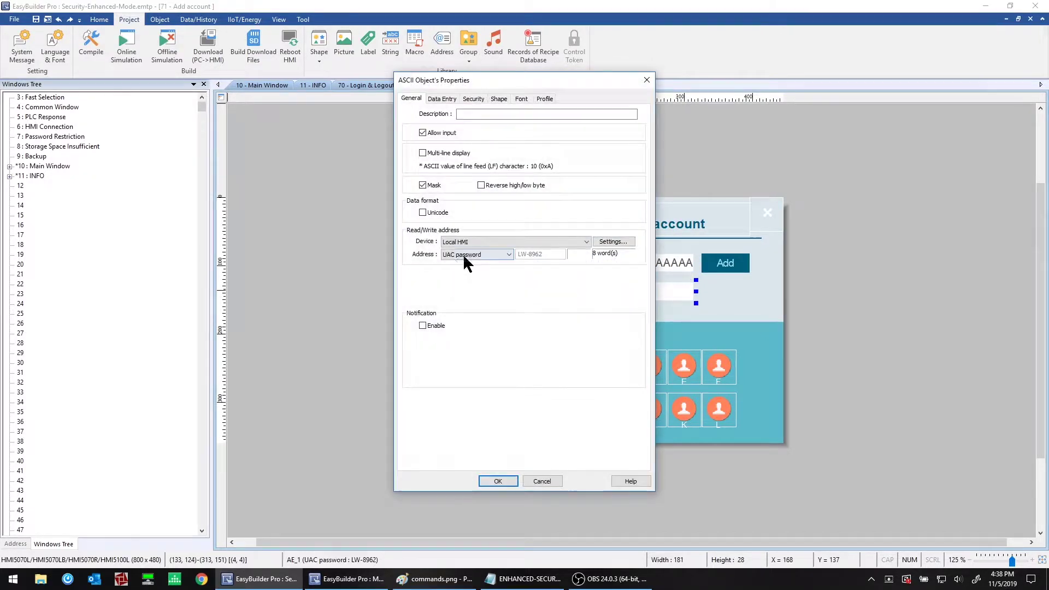
{"action": "left_click", "coordinate": [544, 481]}
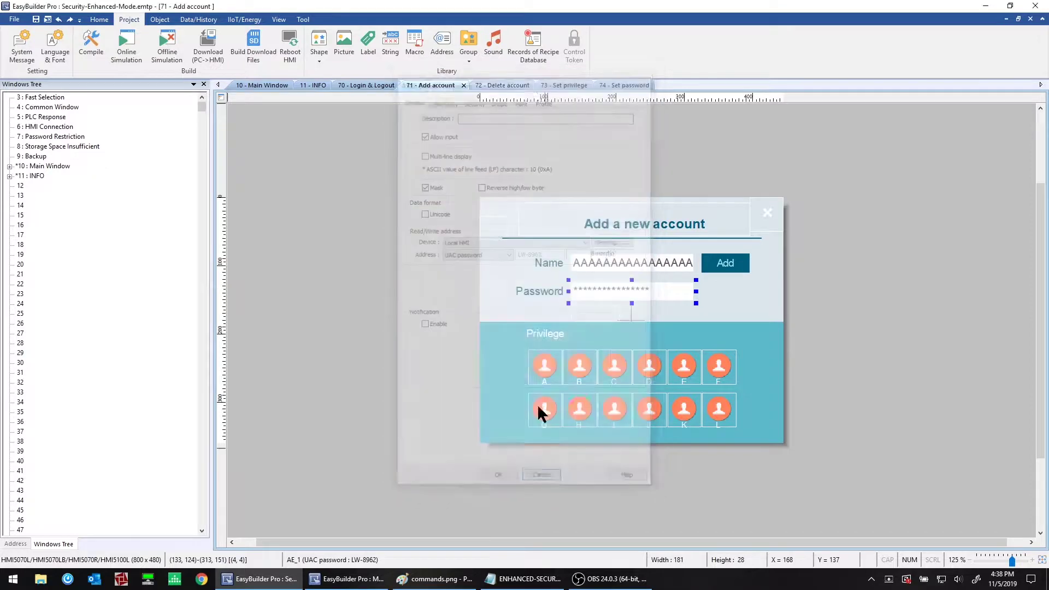
{"action": "left_click", "coordinate": [487, 286]}
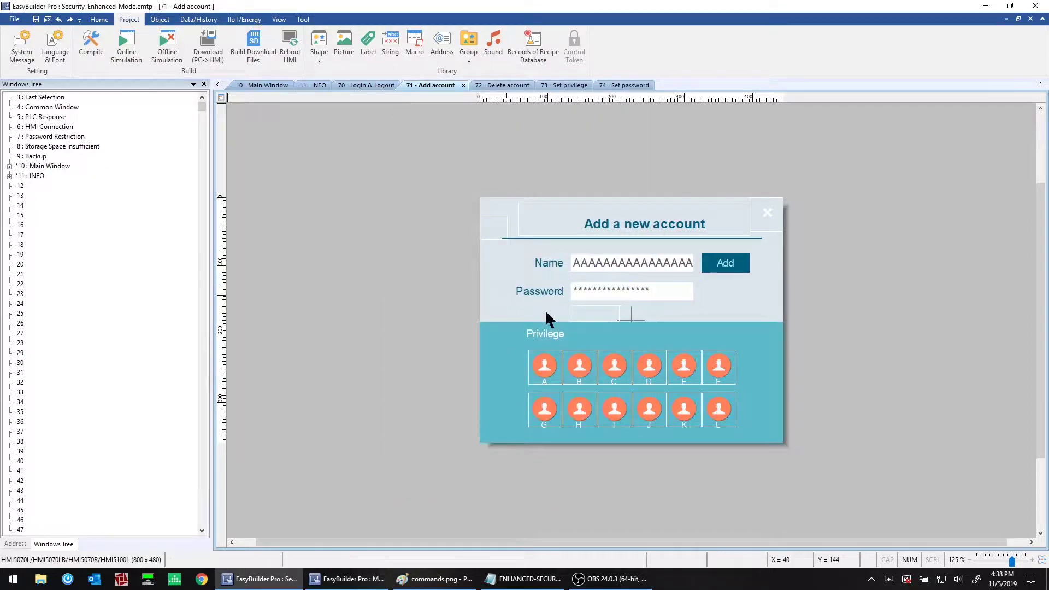
Inspect the privilege A button's toggle style, write address and the UAC privilege class tags, closing its properties without saving.
{"action": "double_click", "coordinate": [529, 352]}
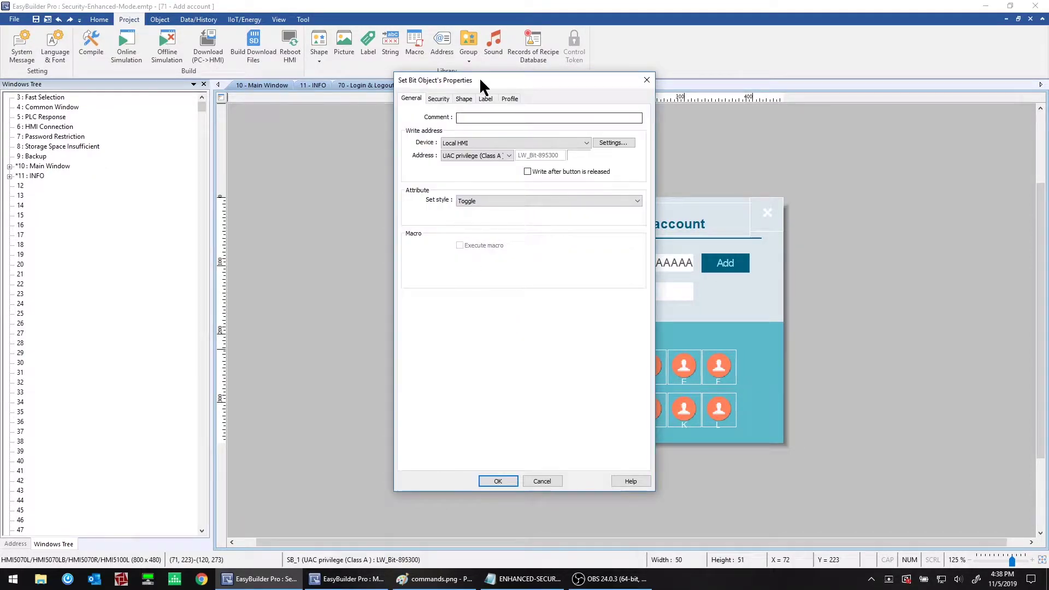
{"action": "left_click_drag", "start_coordinate": [364, 88], "coordinate": [316, 101]}
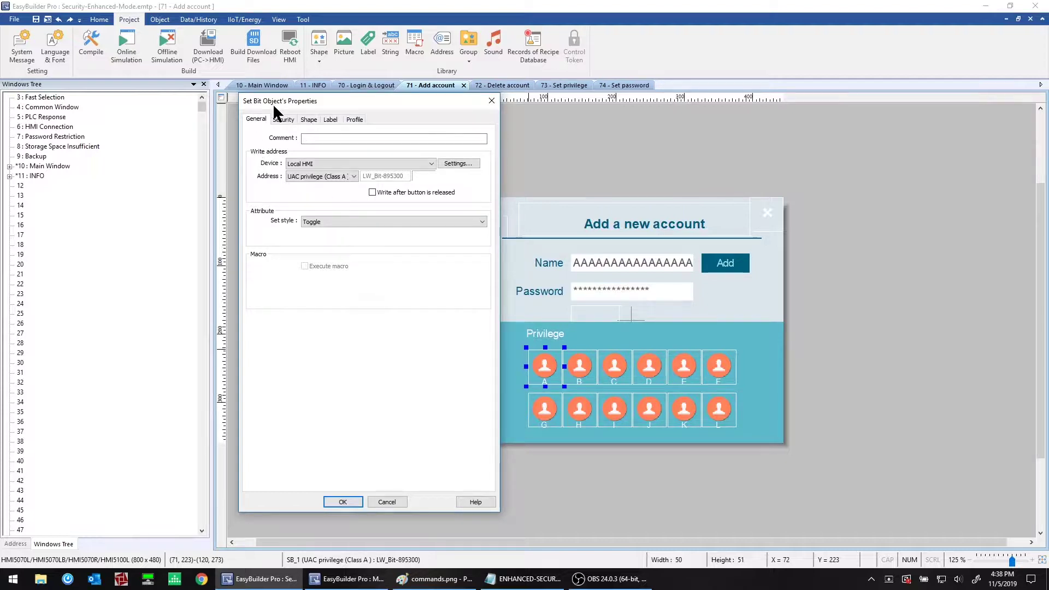
{"action": "left_click", "coordinate": [340, 181]}
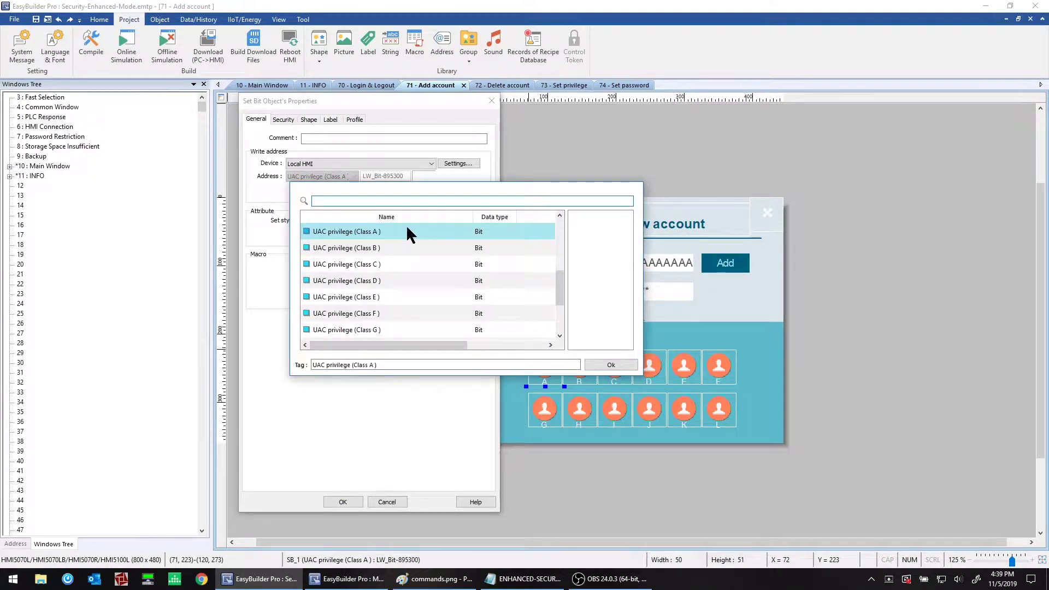
{"action": "double_click", "coordinate": [406, 227]}
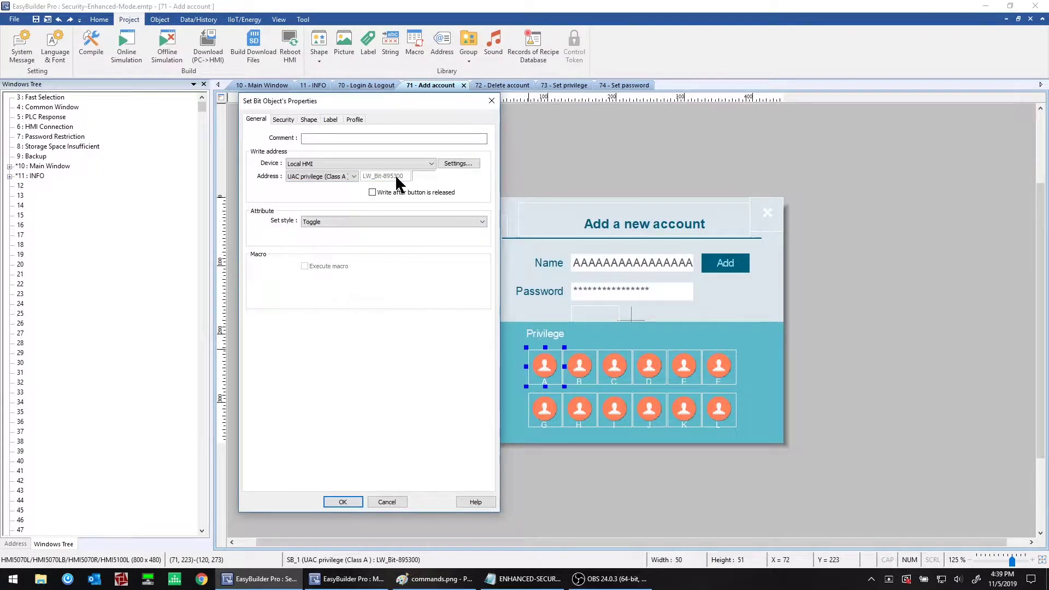
{"action": "left_click", "coordinate": [388, 500]}
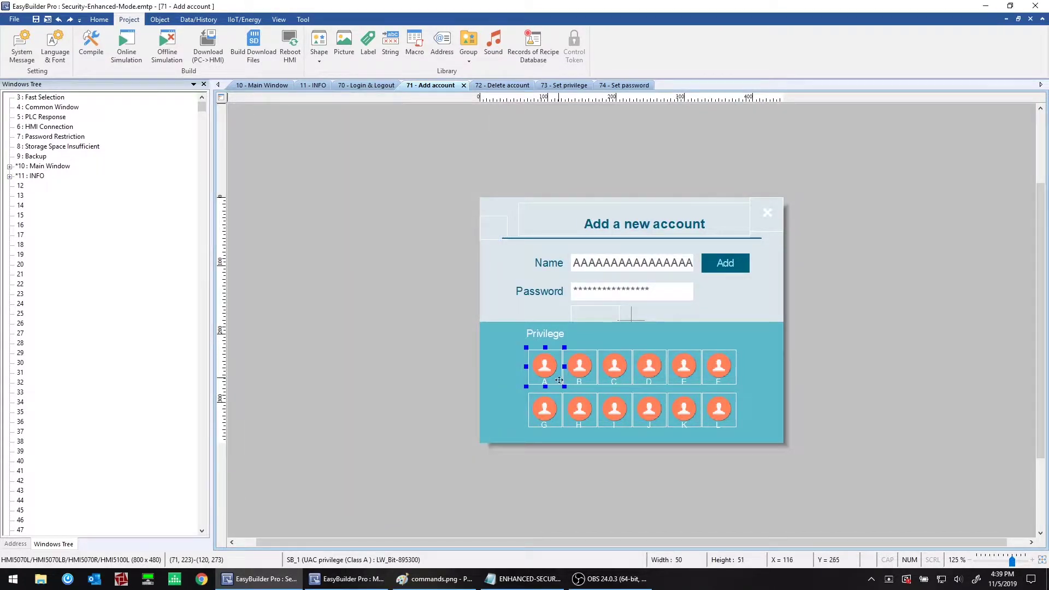
Inspect the Add button's UAC command write address and constant set value in the Add account window, closing its properties without saving.
{"action": "left_click", "coordinate": [722, 306]}
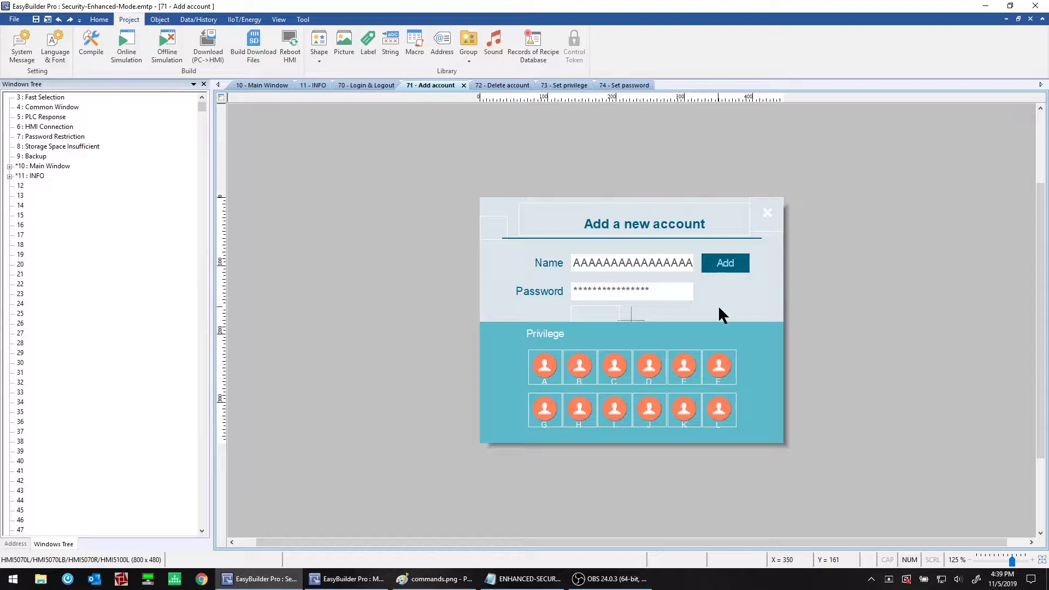
{"action": "double_click", "coordinate": [722, 265]}
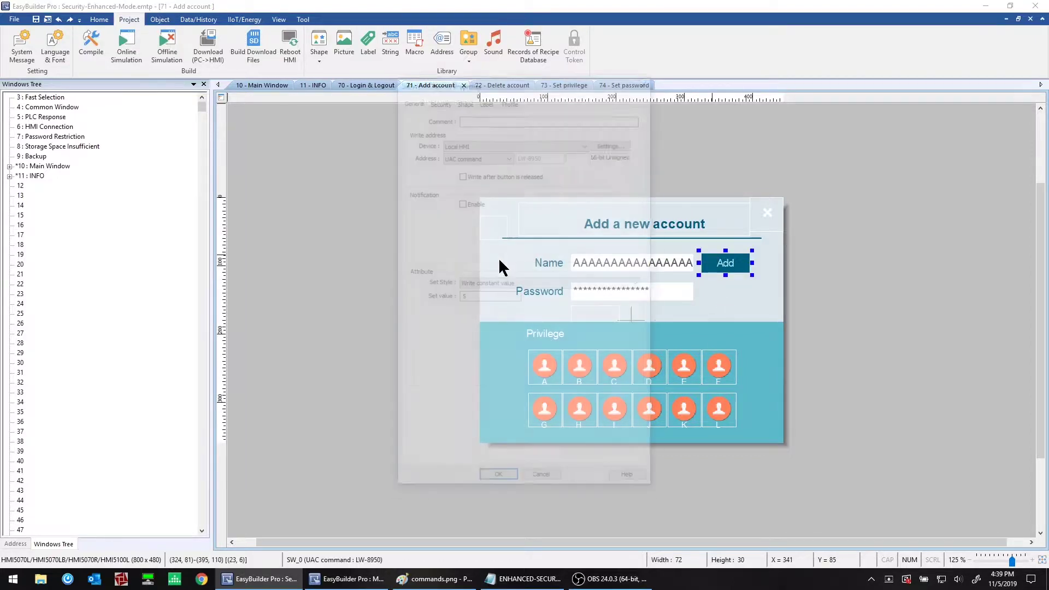
{"action": "double_click", "coordinate": [481, 297]}
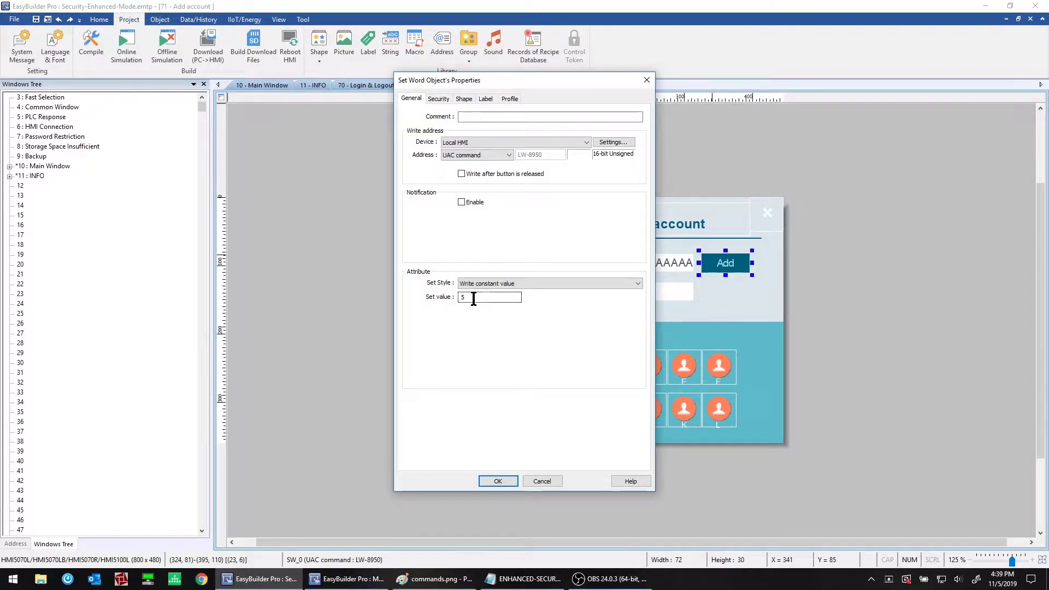
{"action": "left_click", "coordinate": [538, 482]}
{"action": "left_click", "coordinate": [733, 307]}
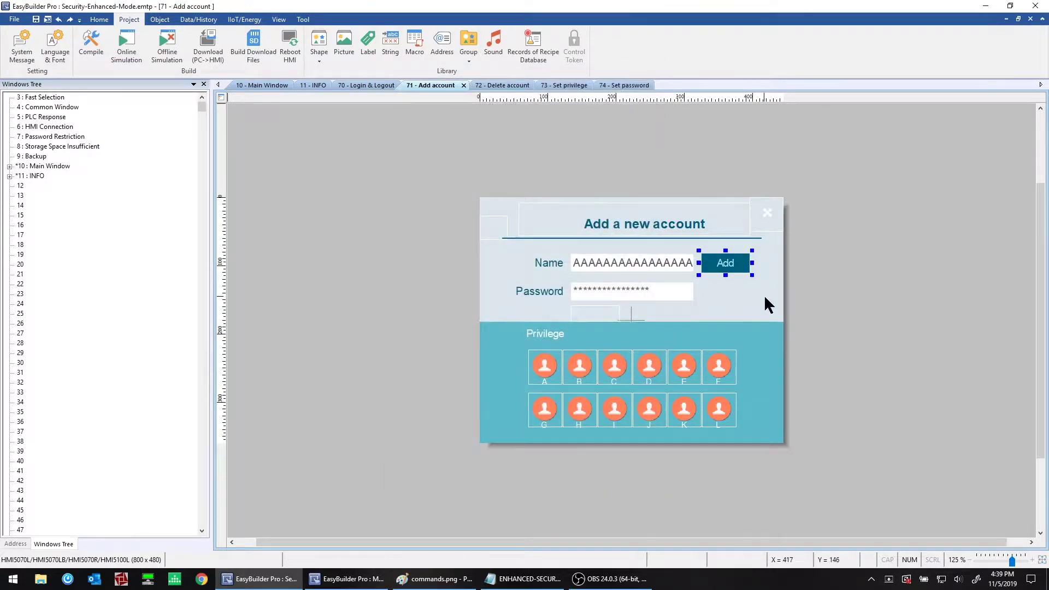
In window 72 - Delete account, inspect the Index option list's item data source and monitor address, closing without saving.
{"action": "left_click", "coordinate": [500, 85]}
{"action": "double_click", "coordinate": [606, 314]}
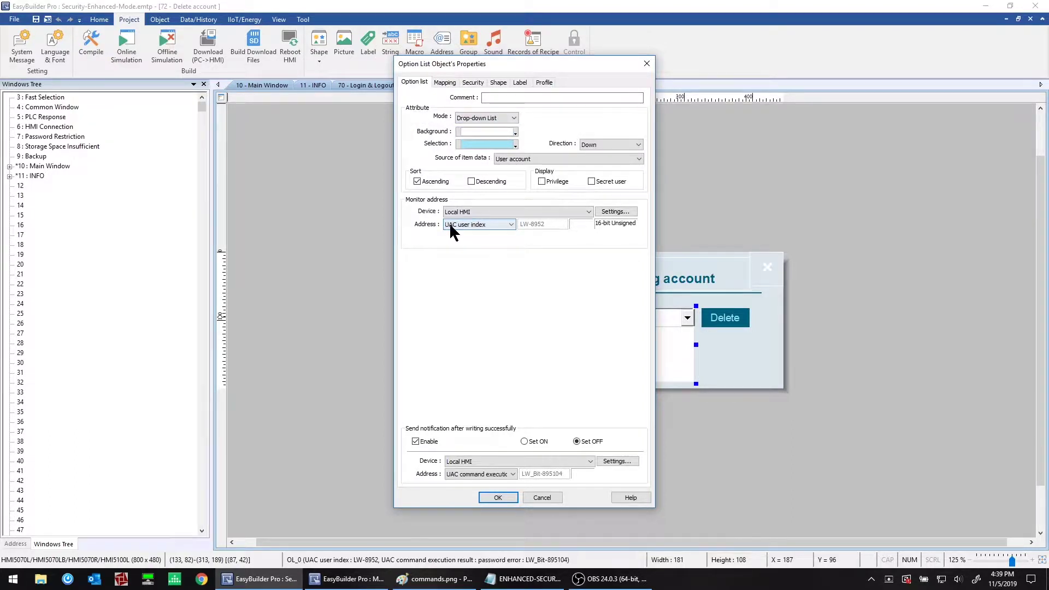
{"action": "left_click", "coordinate": [552, 497]}
Check the Delete button's UAC command write address and confirm 8 as the constant value it writes.
{"action": "double_click", "coordinate": [724, 318]}
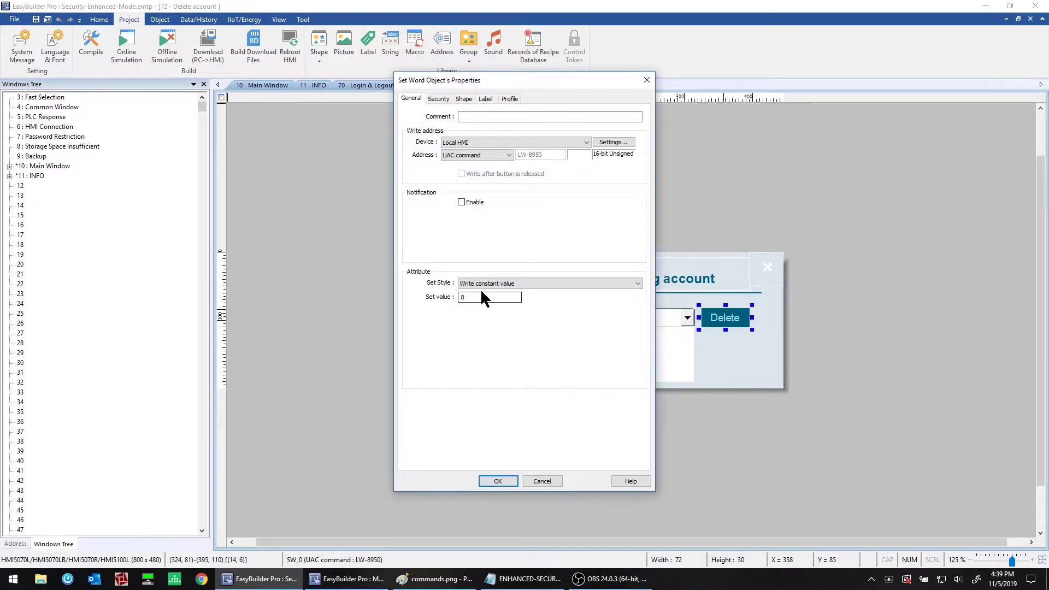
{"action": "left_click", "coordinate": [464, 297]}
{"action": "type", "text": "8"}
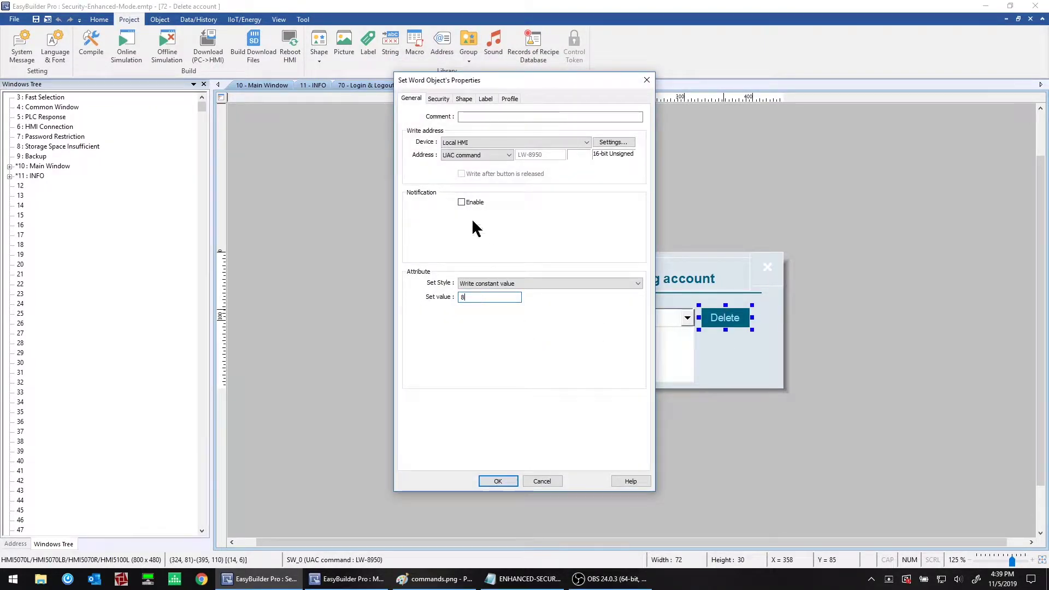
{"action": "left_click", "coordinate": [497, 481]}
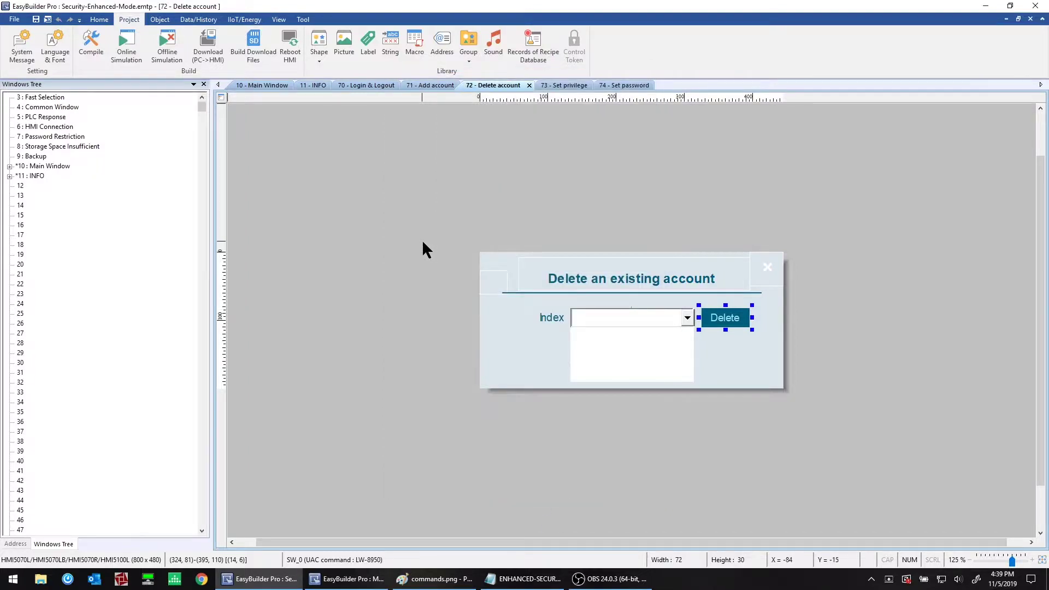
Start the offline simulation and log in as admin with the account password, closing the login popup.
{"action": "left_click", "coordinate": [168, 43]}
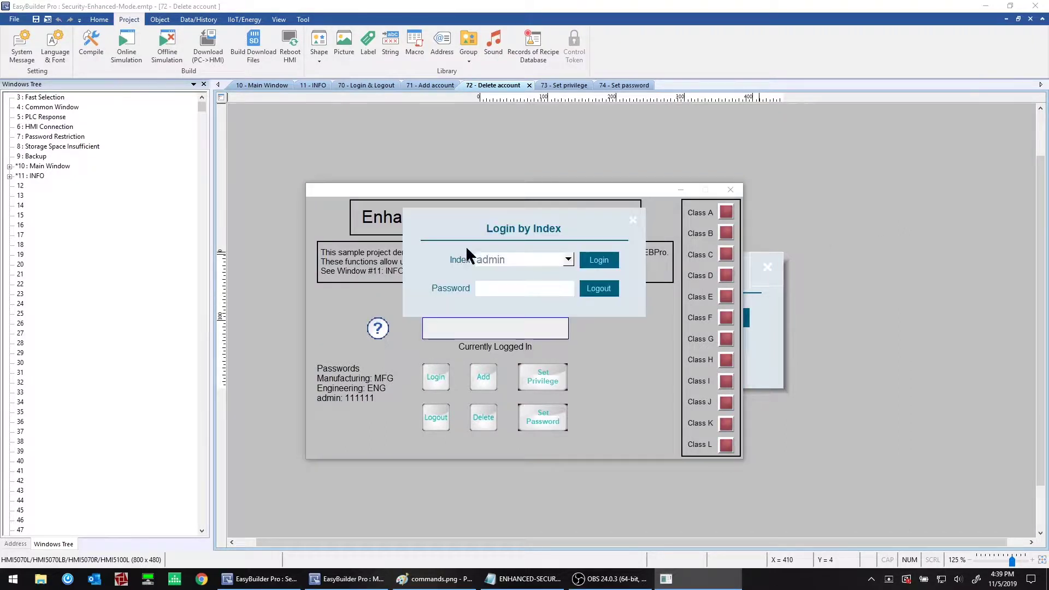
{"action": "left_click", "coordinate": [507, 287]}
{"action": "left_click", "coordinate": [412, 363]}
{"action": "left_click", "coordinate": [412, 363]}
{"action": "left_click", "coordinate": [412, 363]}
{"action": "left_click", "coordinate": [411, 363]}
{"action": "left_click", "coordinate": [411, 363]}
{"action": "left_click", "coordinate": [411, 364]}
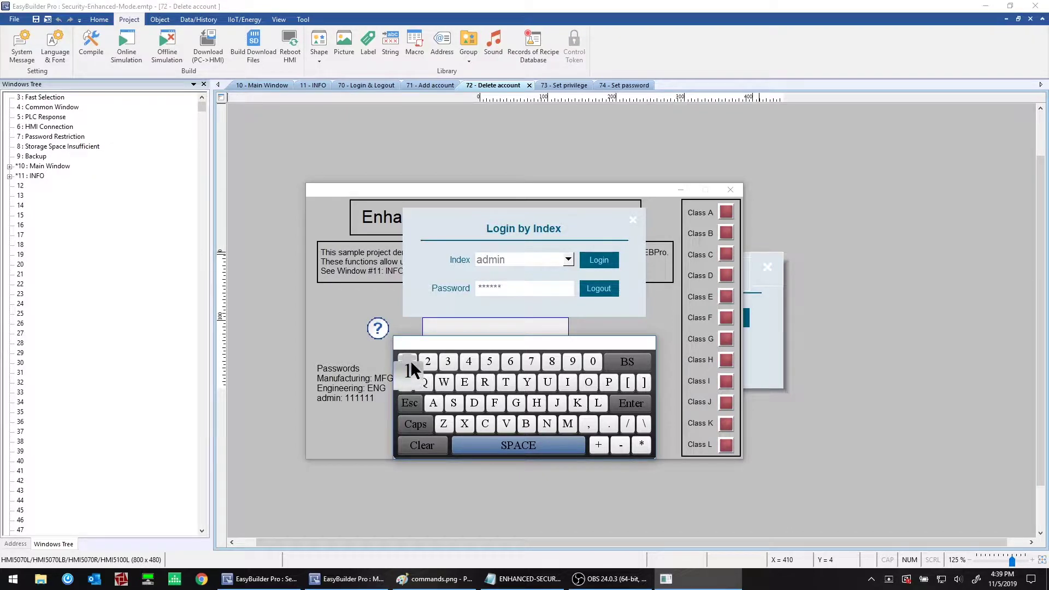
{"action": "left_click", "coordinate": [630, 403]}
{"action": "left_click", "coordinate": [597, 260]}
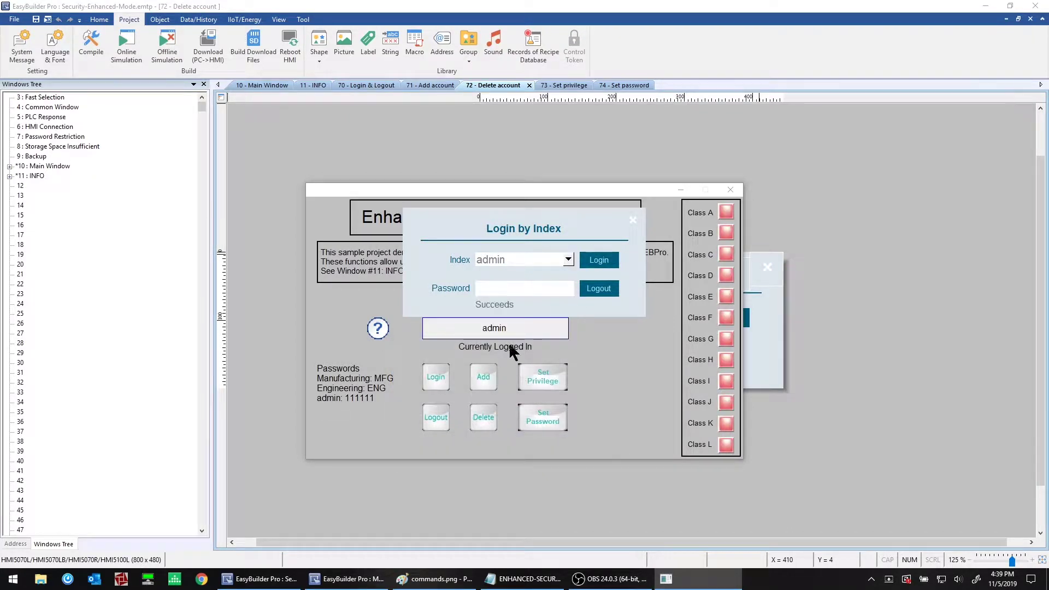
{"action": "left_click", "coordinate": [632, 220]}
In the simulated main window, open the popup for adding an account and enter the new account's name.
{"action": "left_click", "coordinate": [483, 376]}
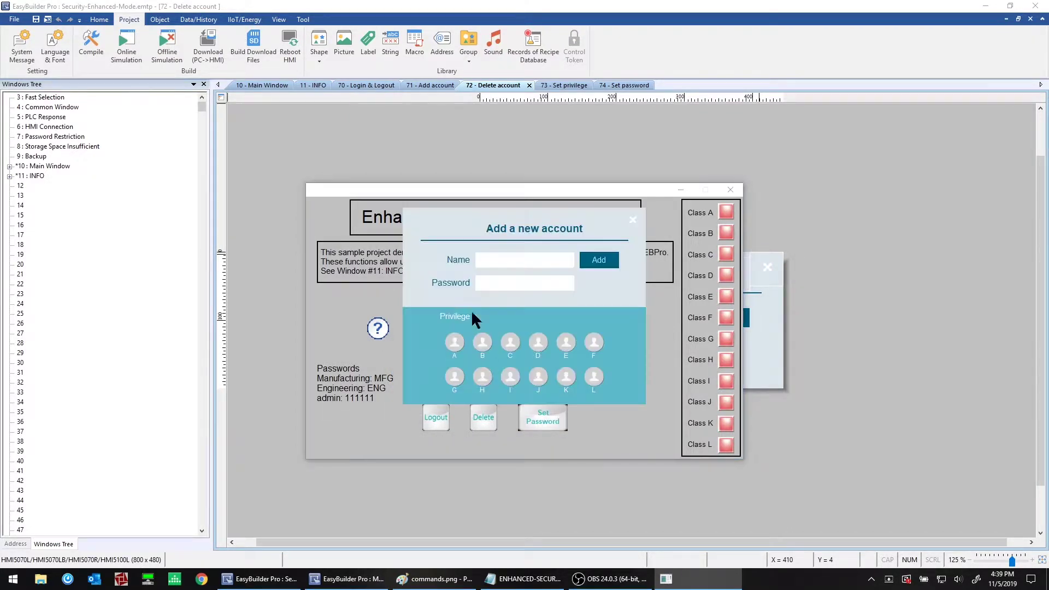
{"action": "left_click", "coordinate": [516, 259]}
{"action": "left_click", "coordinate": [454, 403]}
{"action": "left_click", "coordinate": [415, 424]}
{"action": "left_click", "coordinate": [506, 382]}
{"action": "left_click", "coordinate": [464, 382]}
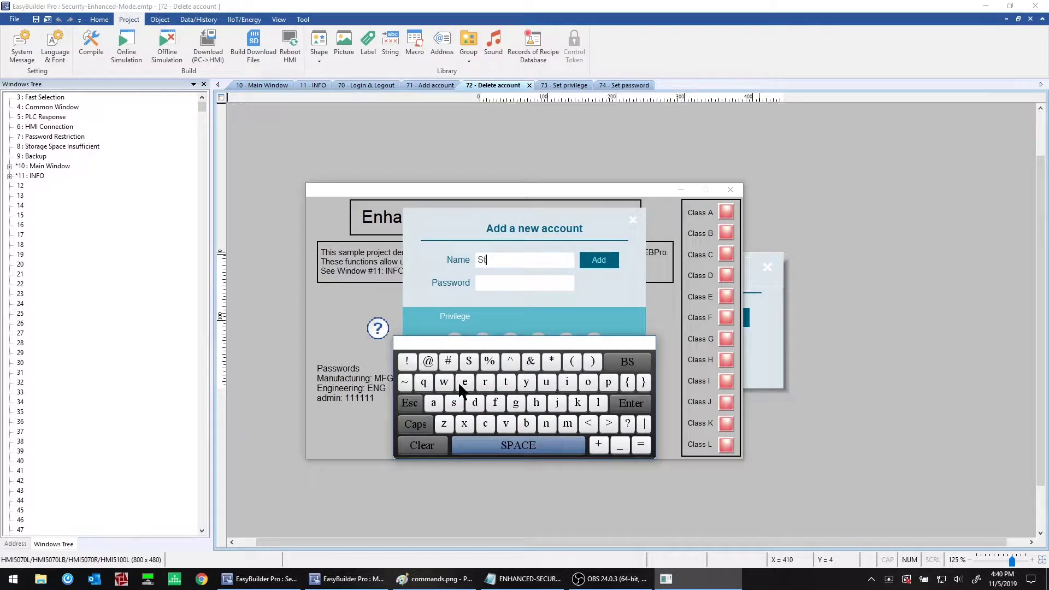
{"action": "left_click", "coordinate": [505, 424]}
{"action": "left_click", "coordinate": [464, 382]}
{"action": "left_click", "coordinate": [630, 403]}
Enter the new account's password in the Add a new account popup.
{"action": "left_click", "coordinate": [518, 284]}
{"action": "left_click", "coordinate": [453, 403]}
{"action": "left_click", "coordinate": [505, 382]}
{"action": "left_click", "coordinate": [464, 381]}
{"action": "left_click", "coordinate": [505, 424]}
{"action": "left_click", "coordinate": [465, 382]}
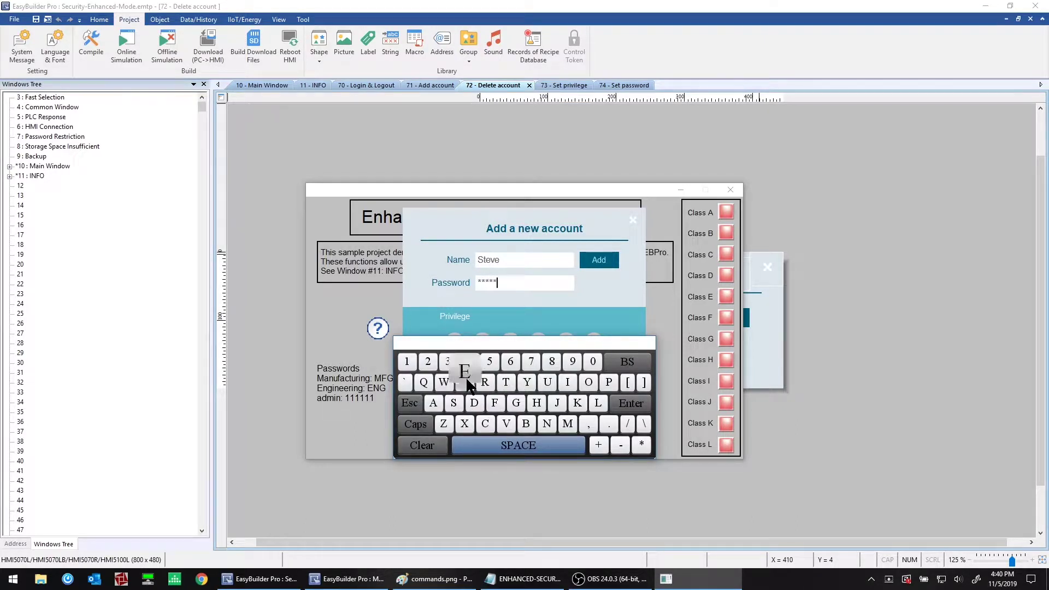
{"action": "left_click", "coordinate": [643, 404]}
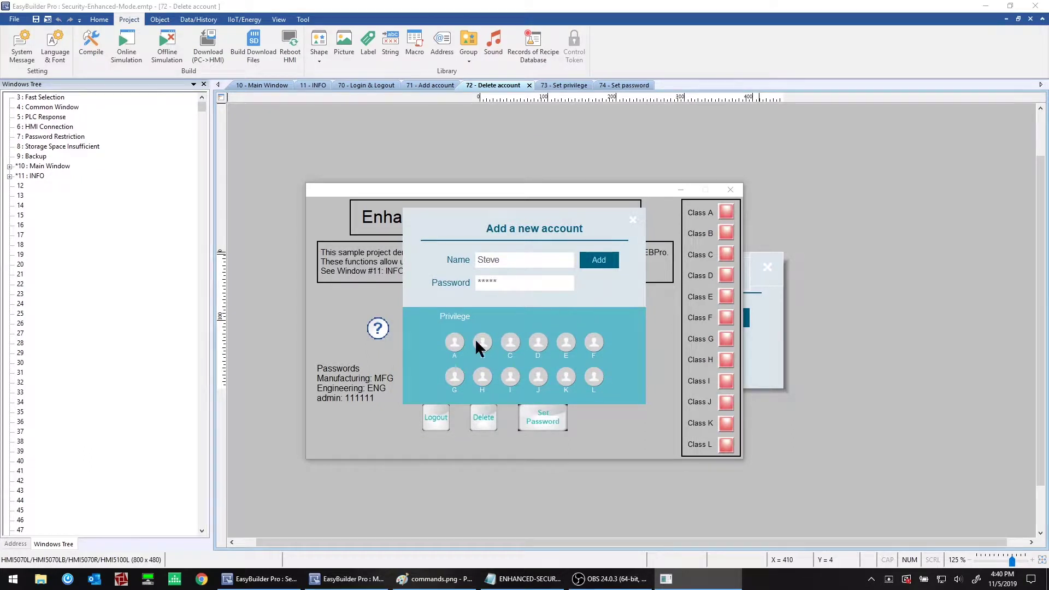
Give the new account privileges A, B and C, add it, and close the popup.
{"action": "left_click", "coordinate": [511, 342]}
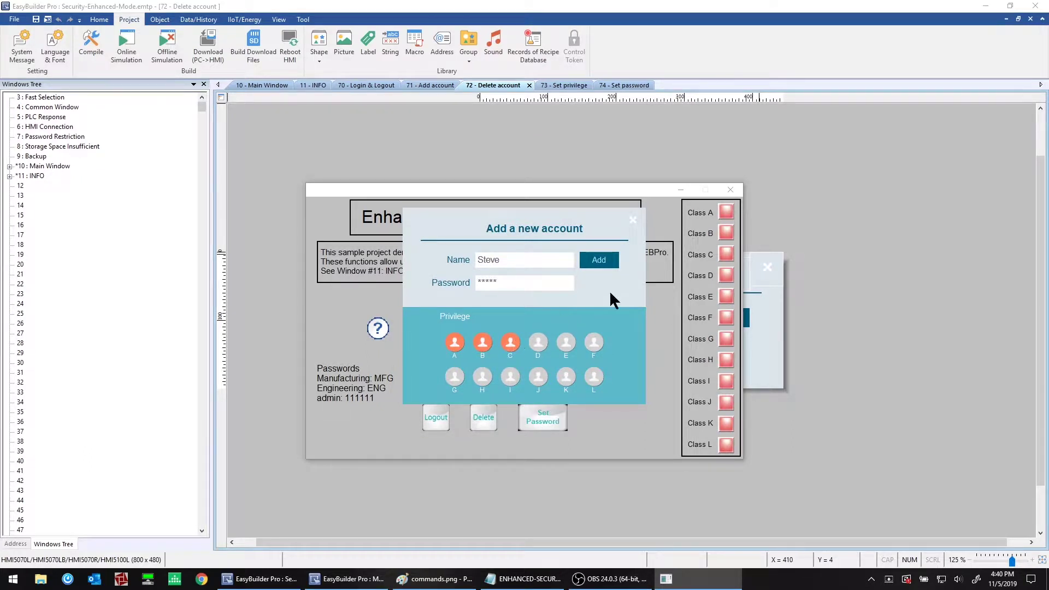
{"action": "left_click", "coordinate": [603, 261]}
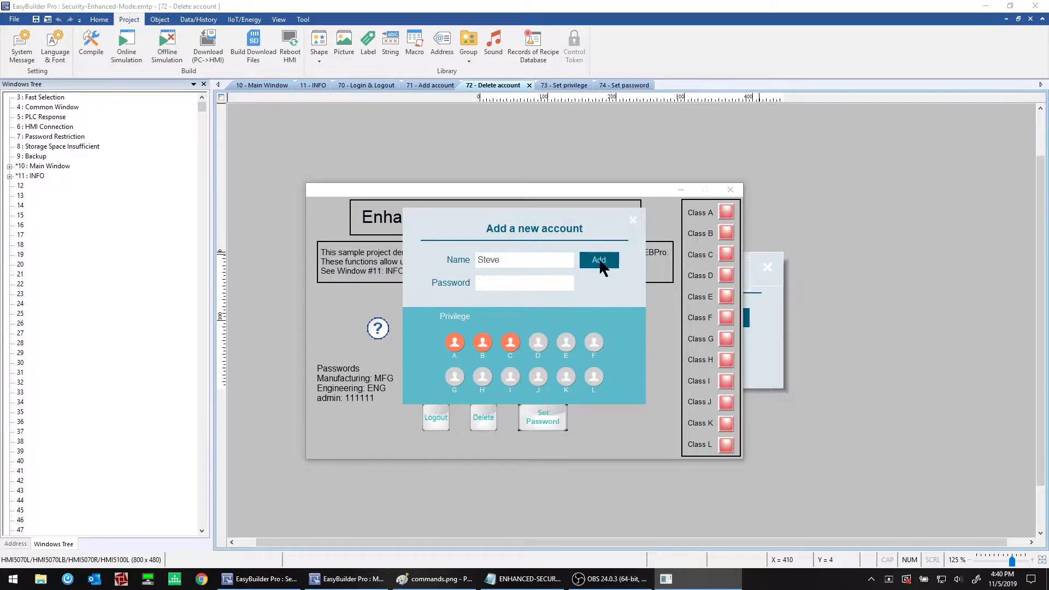
{"action": "left_click", "coordinate": [632, 219]}
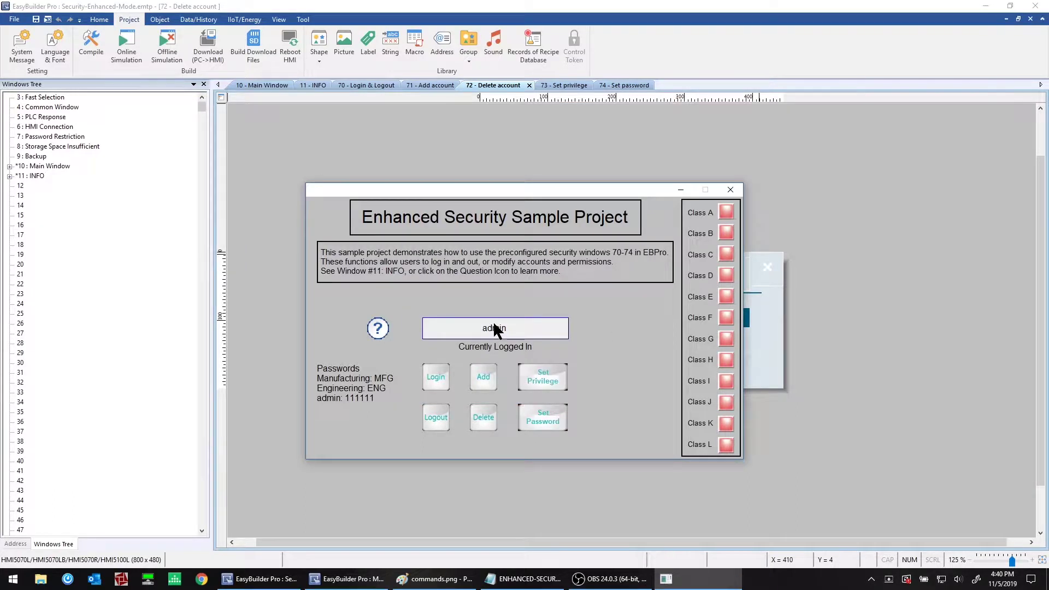
Log out admin and log in to the newly added account with its password, closing the login popup.
{"action": "left_click", "coordinate": [428, 407]}
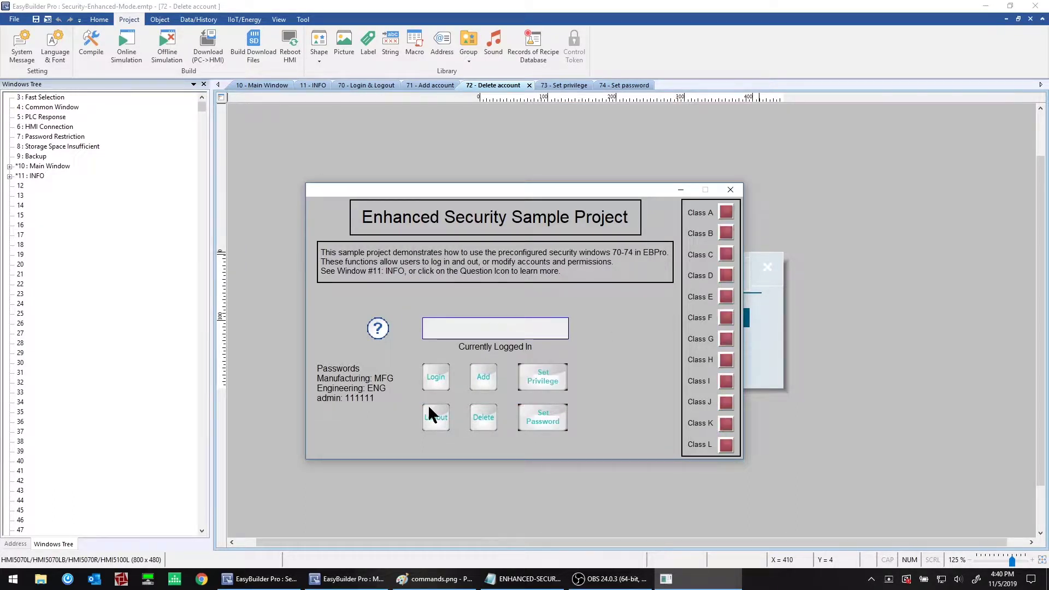
{"action": "left_click", "coordinate": [432, 374]}
{"action": "left_click", "coordinate": [522, 266]}
{"action": "left_click", "coordinate": [518, 273]}
{"action": "left_click", "coordinate": [487, 292]}
{"action": "left_click", "coordinate": [454, 403]}
{"action": "left_click", "coordinate": [505, 382]}
{"action": "left_click", "coordinate": [464, 382]}
{"action": "left_click", "coordinate": [492, 403]}
{"action": "left_click", "coordinate": [465, 382]}
{"action": "left_click", "coordinate": [629, 403]}
{"action": "left_click", "coordinate": [597, 260]}
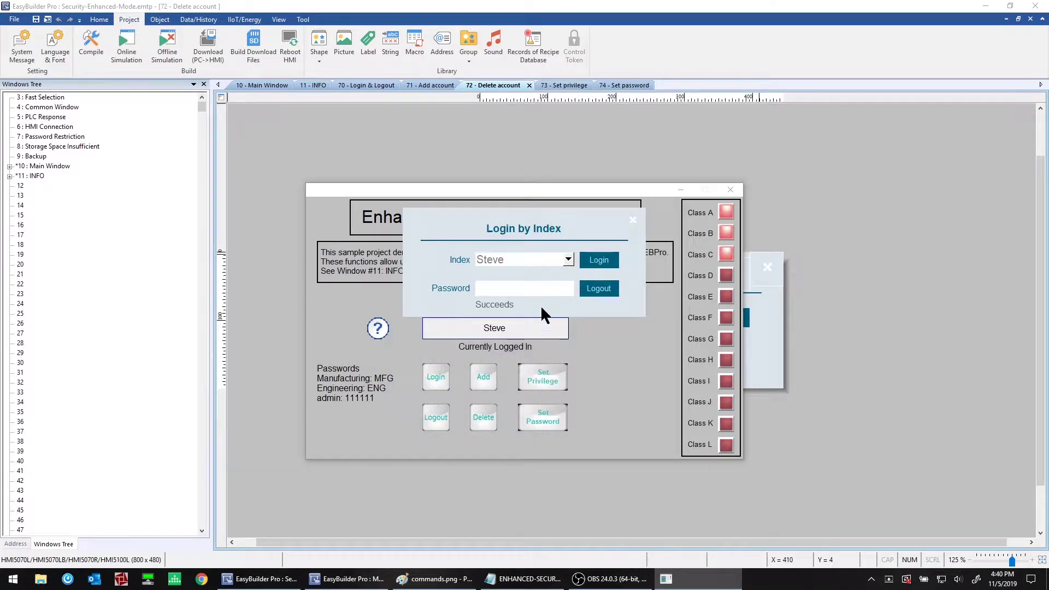
{"action": "left_click", "coordinate": [632, 220]}
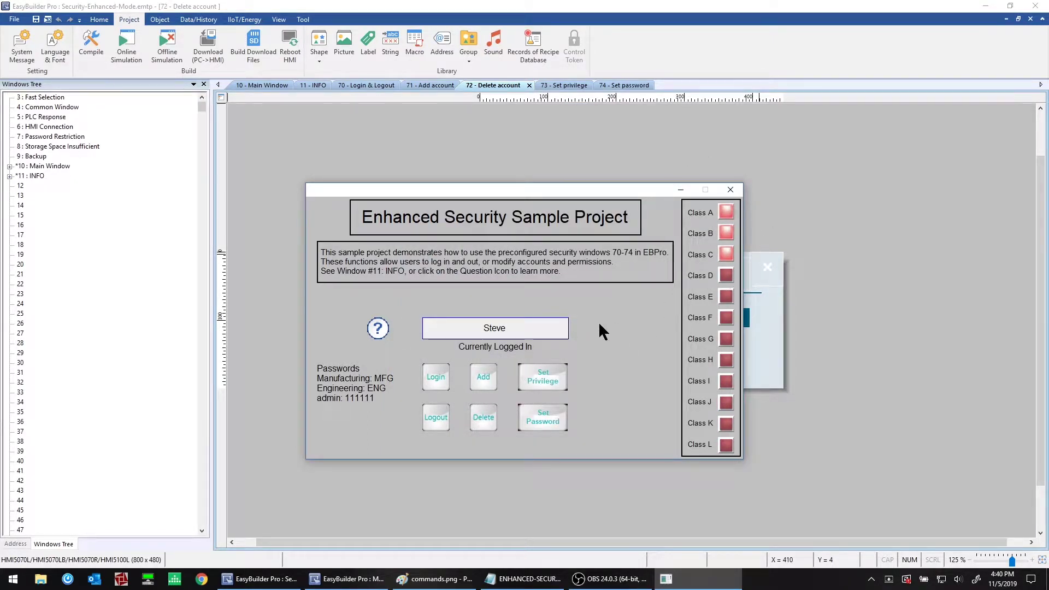
Log out the new account and log back in as admin with the admin password, closing the login popup.
{"action": "left_click", "coordinate": [439, 411]}
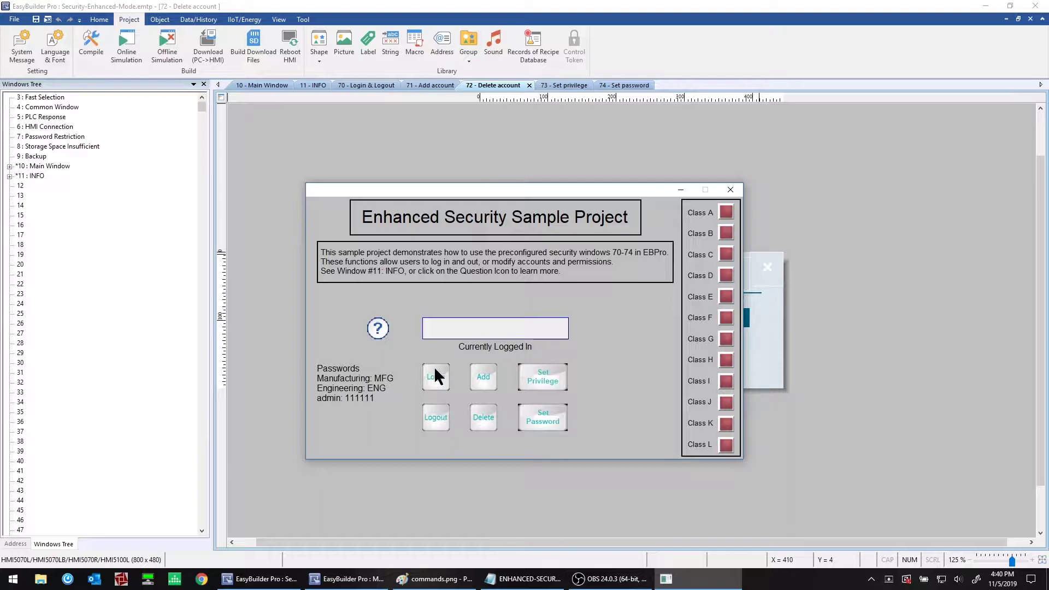
{"action": "left_click", "coordinate": [434, 367]}
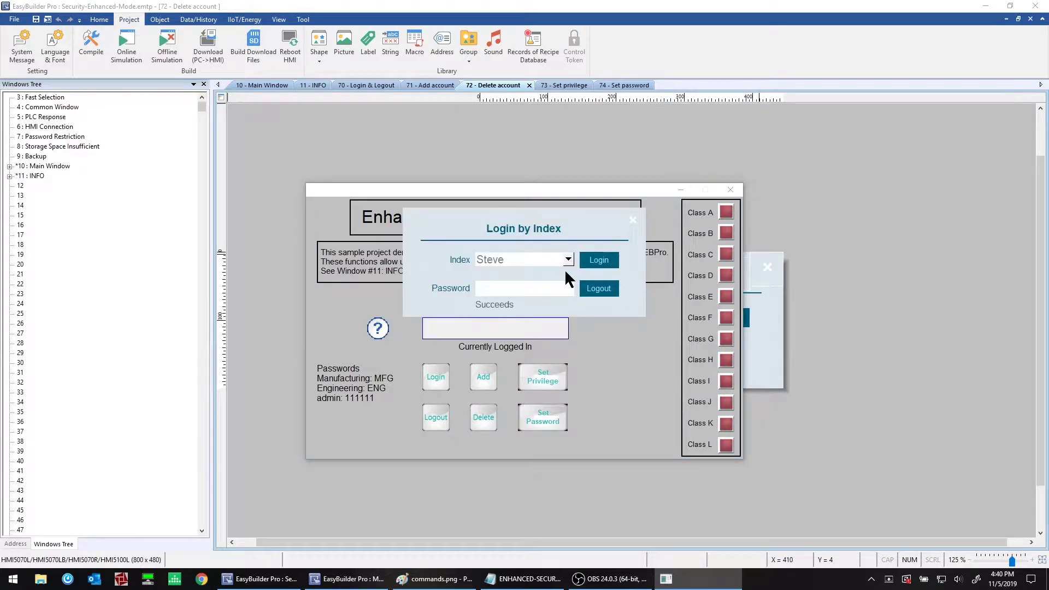
{"action": "left_click", "coordinate": [569, 260]}
{"action": "left_click", "coordinate": [516, 305]}
{"action": "left_click", "coordinate": [508, 288]}
{"action": "left_click", "coordinate": [407, 362]}
{"action": "left_click", "coordinate": [407, 362]}
{"action": "left_click", "coordinate": [407, 361]}
{"action": "left_click", "coordinate": [406, 362]}
{"action": "left_click", "coordinate": [407, 362]}
{"action": "left_click", "coordinate": [407, 361]}
{"action": "key", "text": "Return"}
{"action": "left_click", "coordinate": [599, 260]}
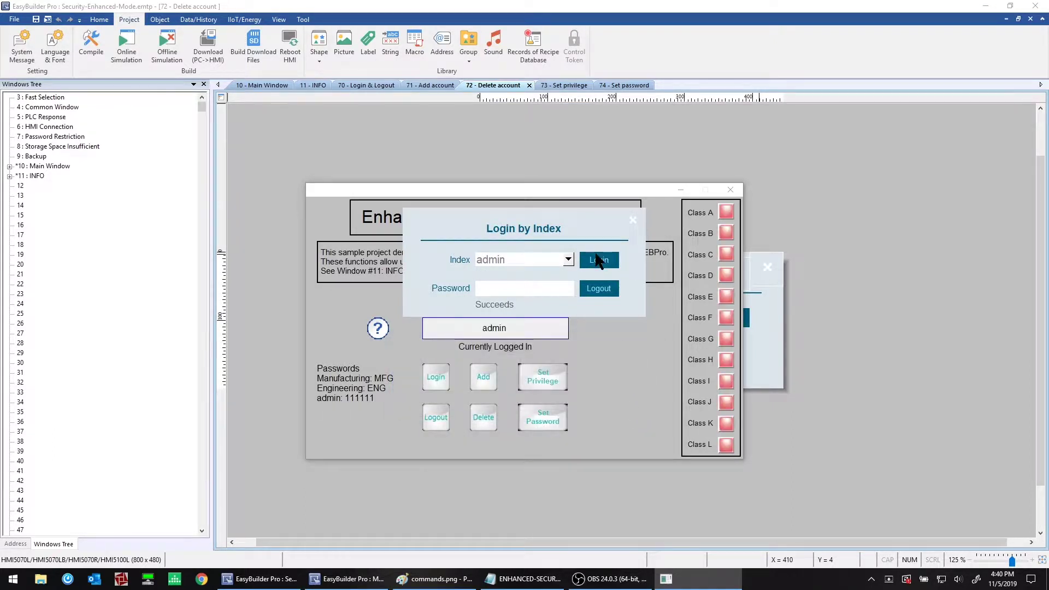
{"action": "left_click", "coordinate": [633, 220]}
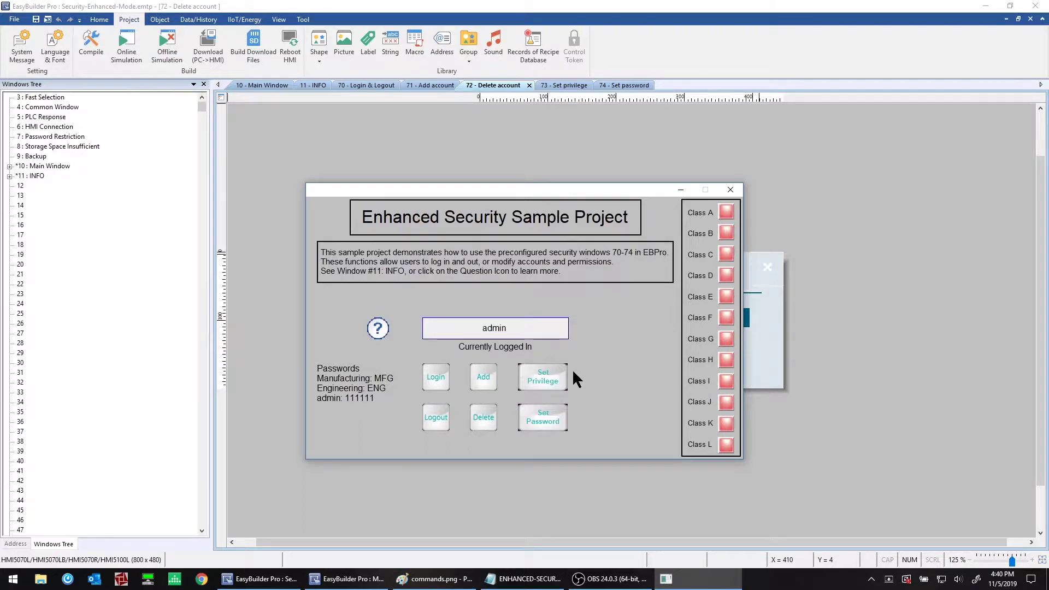
Open the privilege settings for the newly added account, grant it classes D, E and F as well, and apply the change.
{"action": "left_click", "coordinate": [542, 377]}
{"action": "left_click", "coordinate": [552, 259]}
{"action": "left_click", "coordinate": [525, 274]}
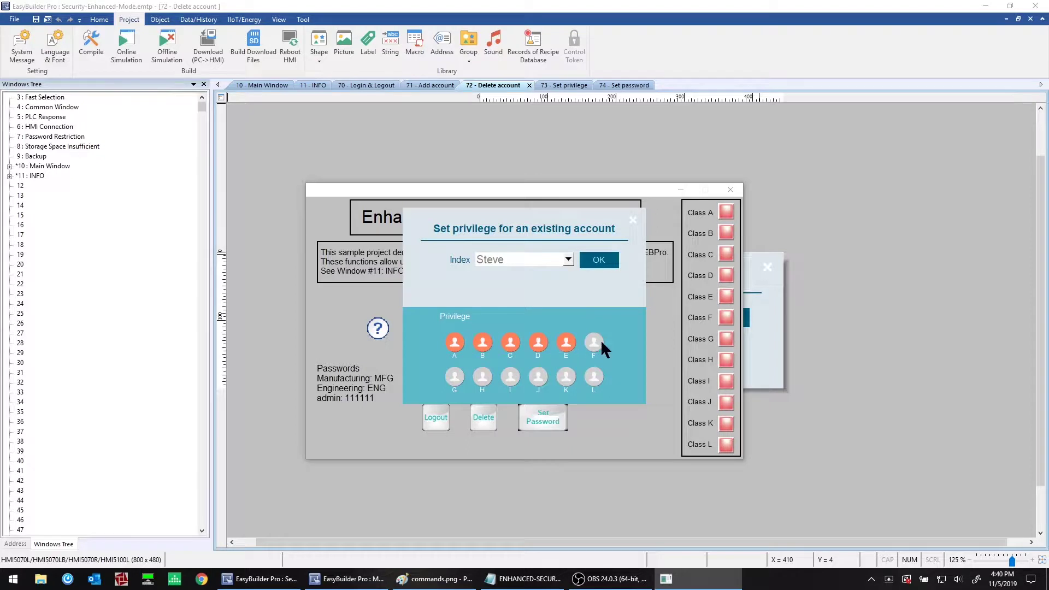
{"action": "left_click", "coordinate": [599, 258]}
{"action": "left_click", "coordinate": [632, 222]}
Set a new account password for the newly added account and close the Set password popup.
{"action": "left_click", "coordinate": [562, 417]}
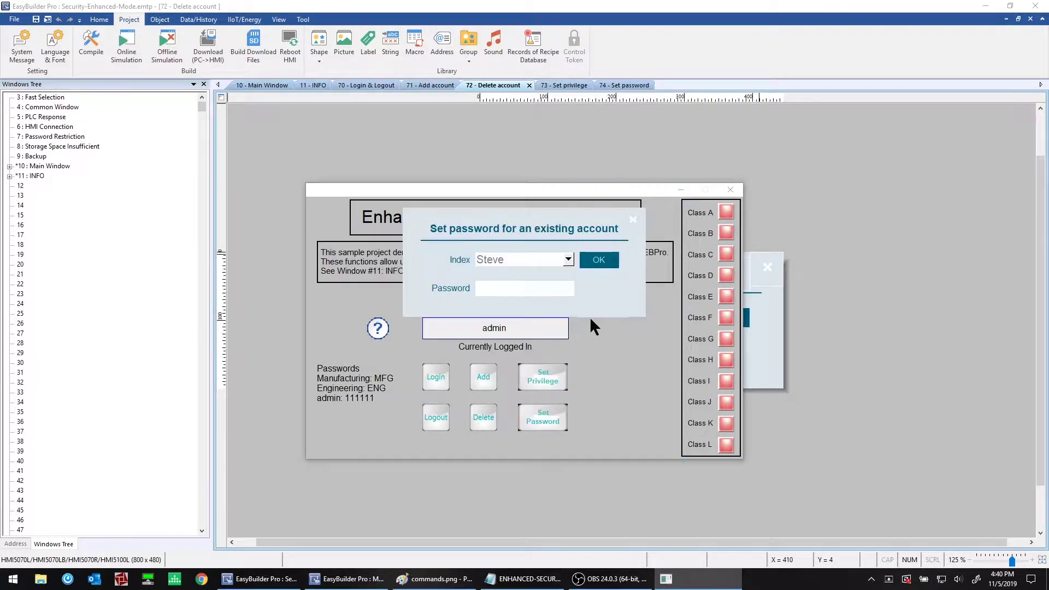
{"action": "left_click", "coordinate": [518, 289]}
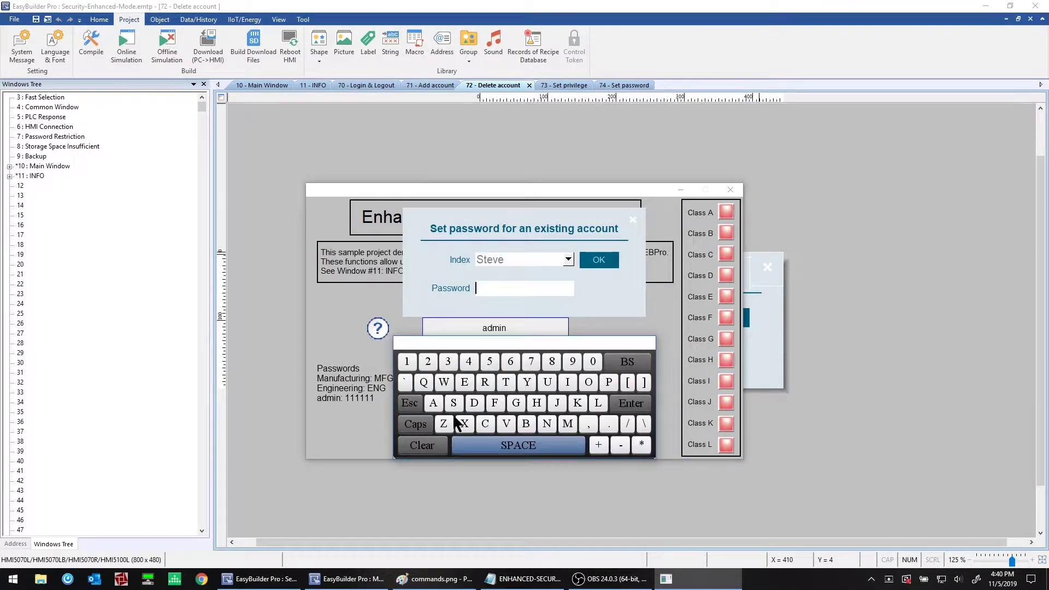
{"action": "left_click", "coordinate": [506, 382]}
{"action": "left_click", "coordinate": [469, 382]}
{"action": "left_click", "coordinate": [500, 421]}
{"action": "left_click", "coordinate": [464, 382]}
{"action": "left_click", "coordinate": [448, 362]}
{"action": "left_click", "coordinate": [427, 362]}
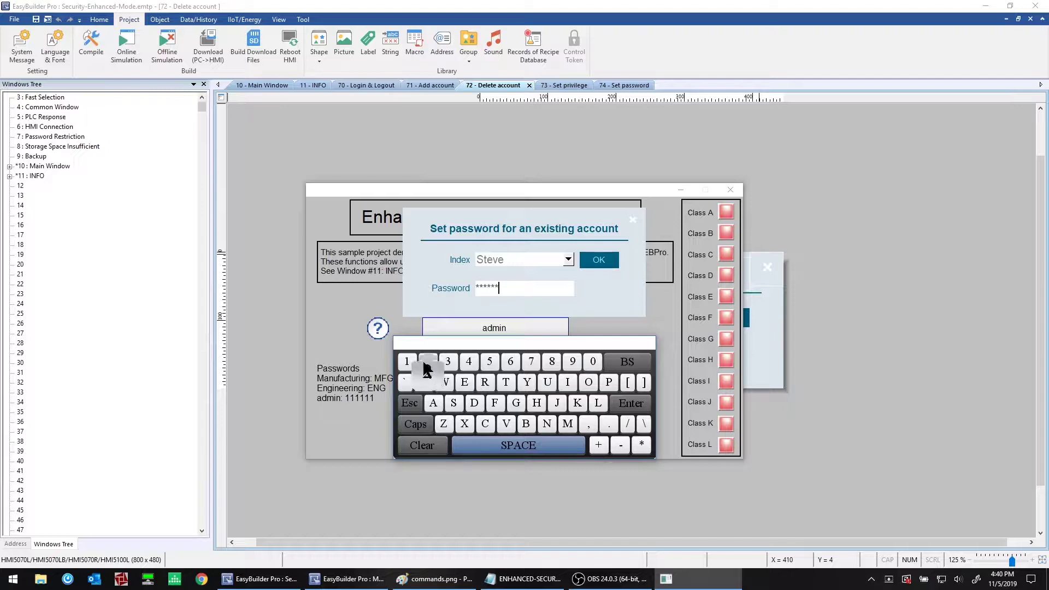
{"action": "left_click", "coordinate": [634, 402]}
{"action": "left_click", "coordinate": [601, 261]}
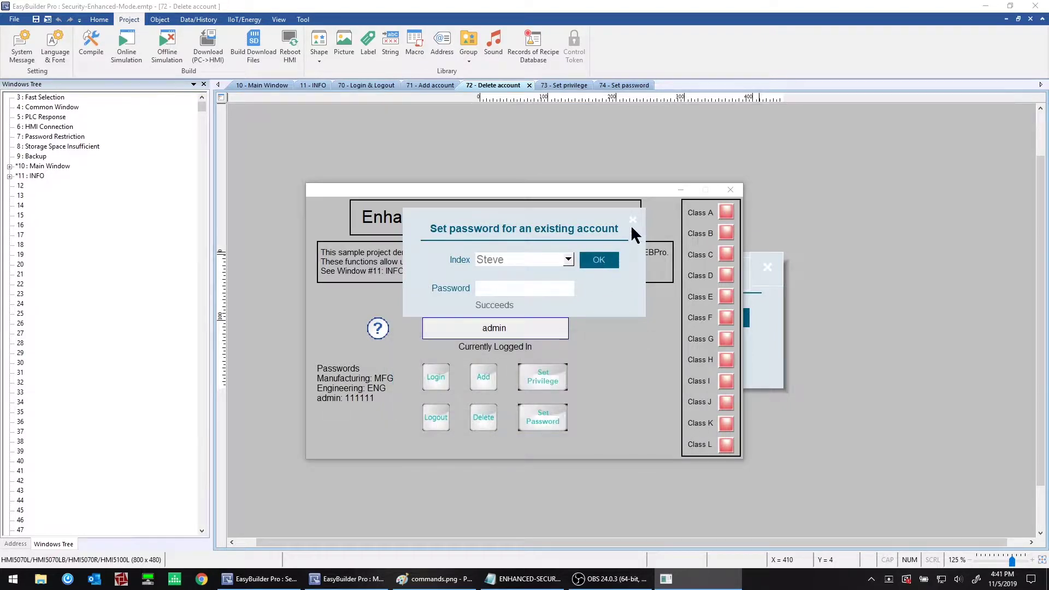
{"action": "left_click", "coordinate": [634, 218]}
Log out admin and log in to the newly added account with its changed password, closing the login popup.
{"action": "left_click", "coordinate": [436, 414]}
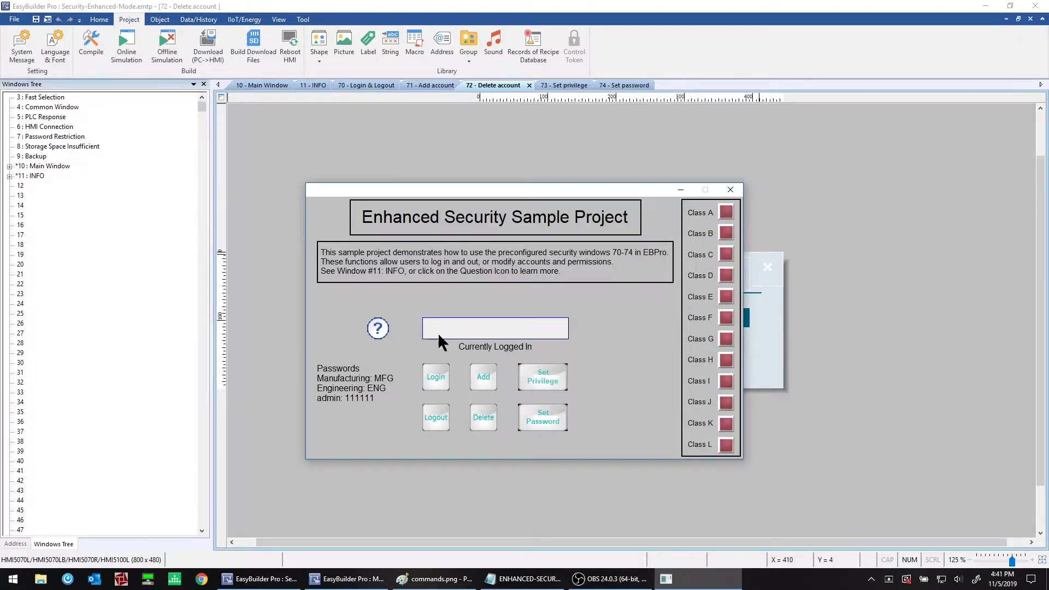
{"action": "left_click", "coordinate": [438, 376]}
{"action": "left_click", "coordinate": [508, 283]}
{"action": "left_click", "coordinate": [457, 404]}
{"action": "left_click", "coordinate": [506, 381]}
{"action": "left_click", "coordinate": [464, 382]}
{"action": "left_click", "coordinate": [507, 423]}
{"action": "left_click", "coordinate": [464, 382]}
{"action": "left_click", "coordinate": [428, 361]}
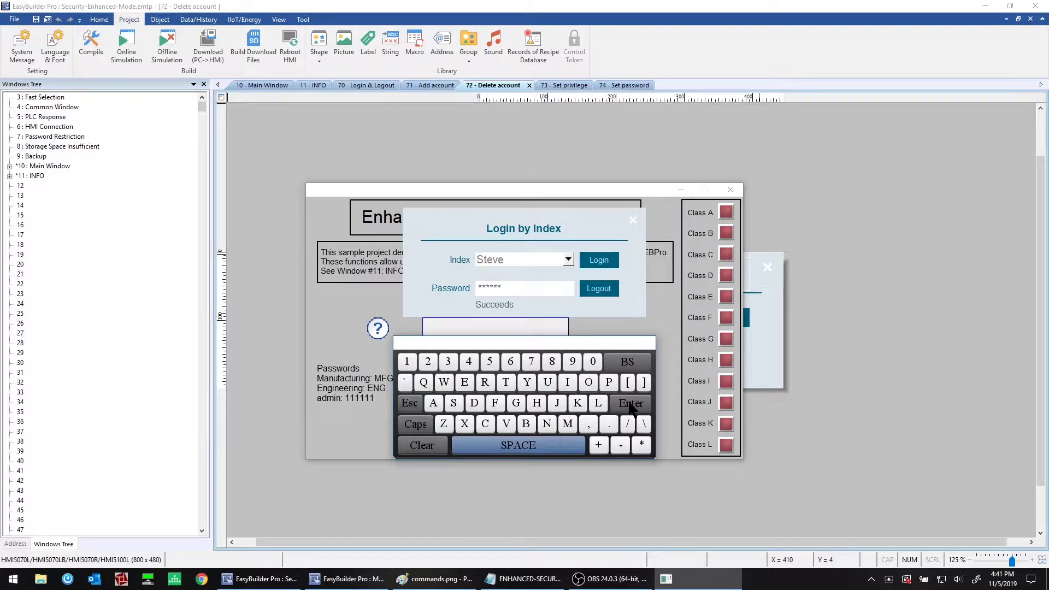
{"action": "left_click", "coordinate": [630, 403]}
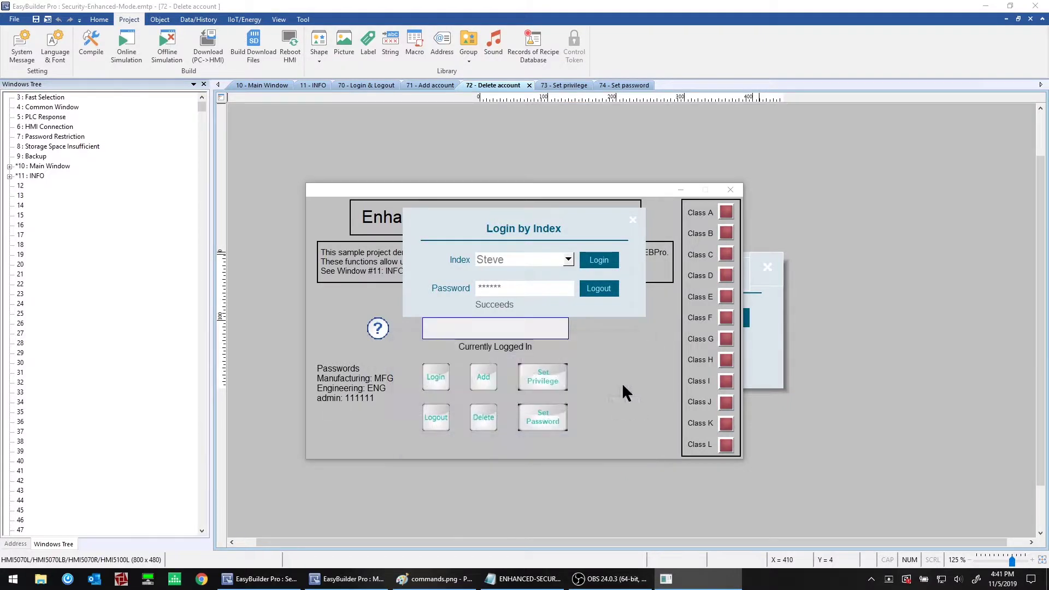
{"action": "left_click", "coordinate": [630, 217]}
Check the class indicators for the logged-in account and close the simulation.
{"action": "key", "text": "ctrl"}
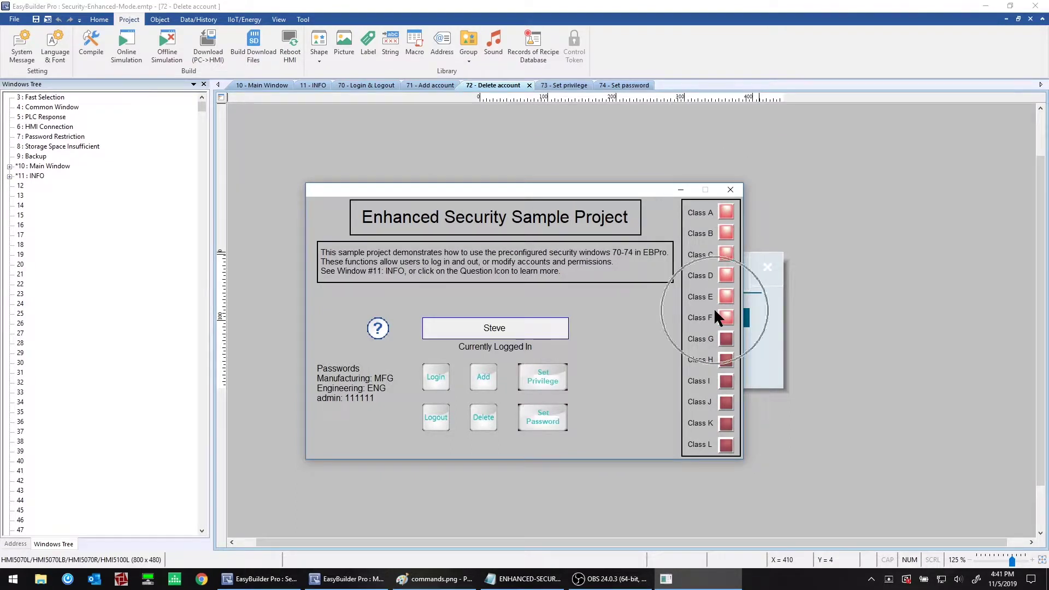
{"action": "left_click", "coordinate": [730, 189]}
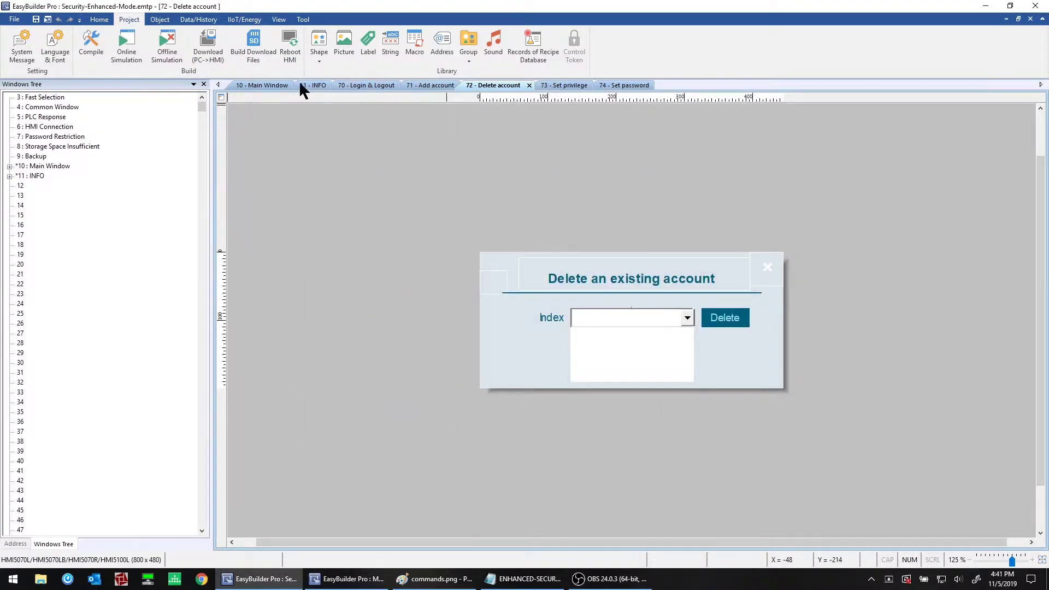
Review the preconfigured Add account window and the Delete account window with its account index list.
{"action": "left_click", "coordinate": [435, 87]}
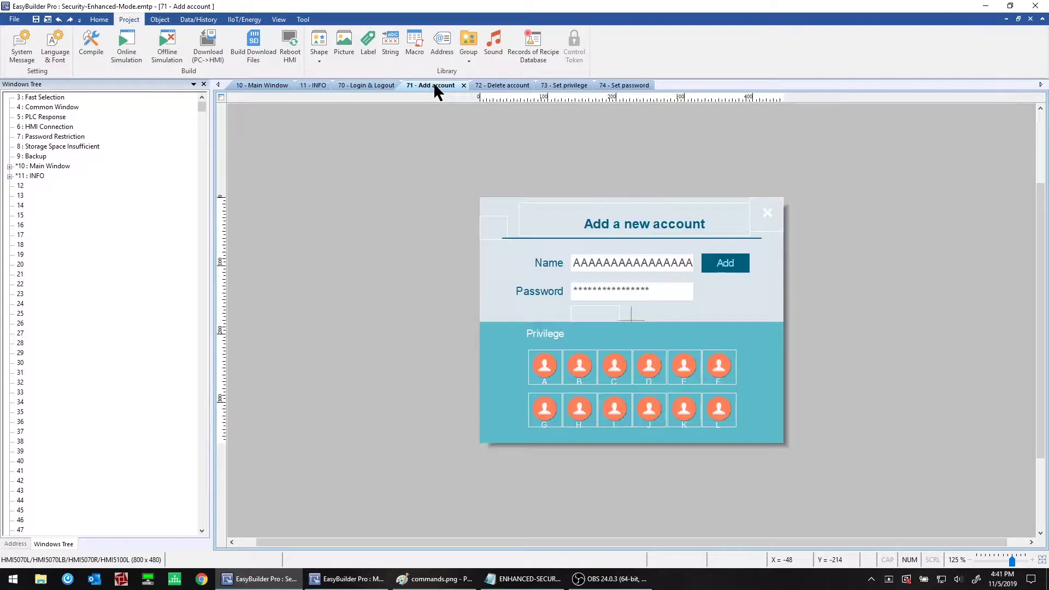
{"action": "left_click", "coordinate": [508, 88]}
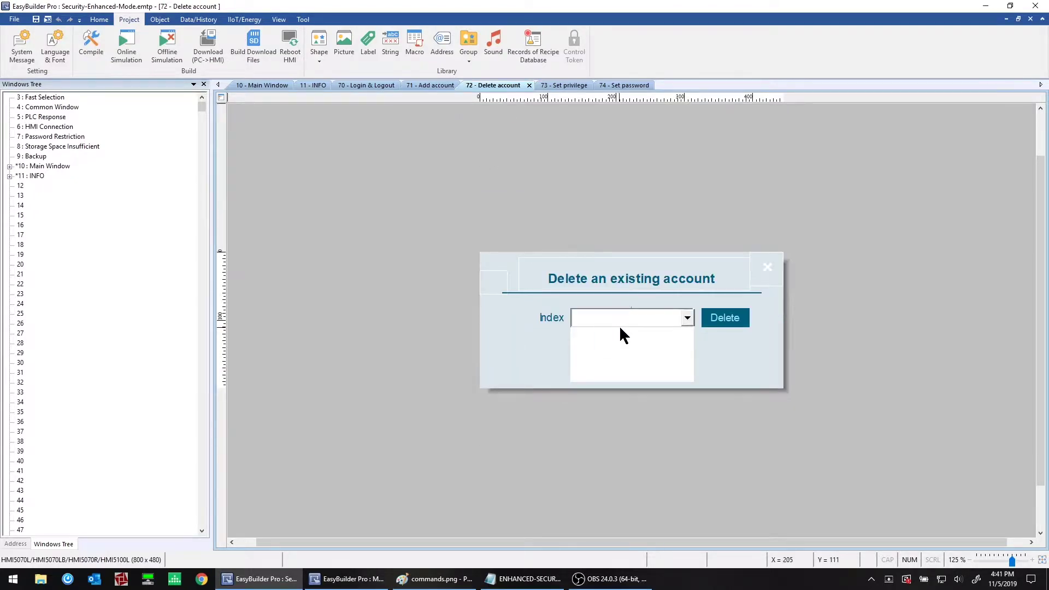
{"action": "left_click", "coordinate": [612, 318]}
Open the Set privilege window and examine the class A privilege button's write address and the available UAC privilege tags.
{"action": "left_click", "coordinate": [561, 85]}
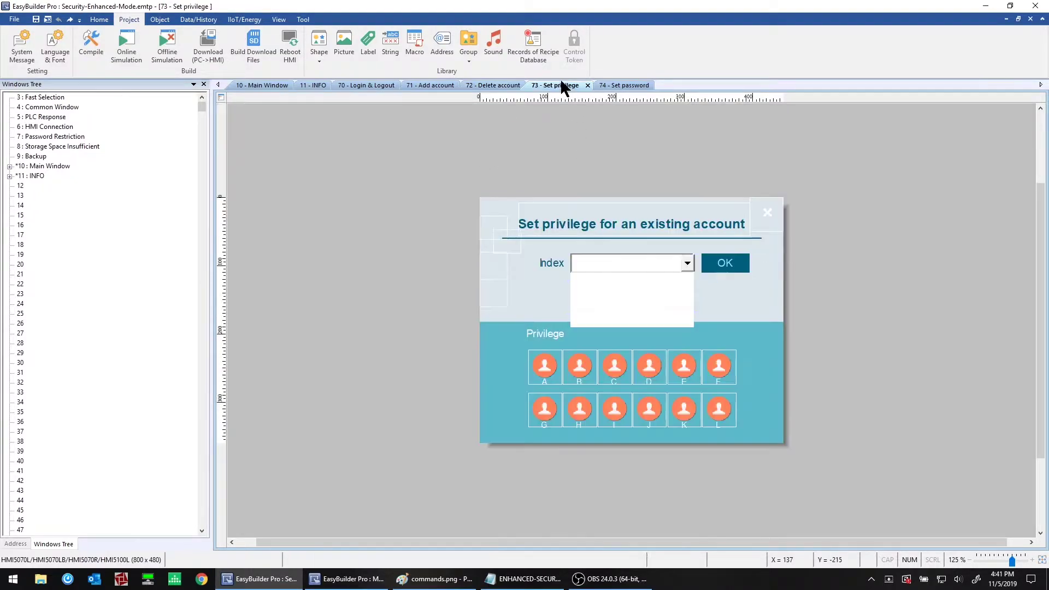
{"action": "double_click", "coordinate": [529, 354]}
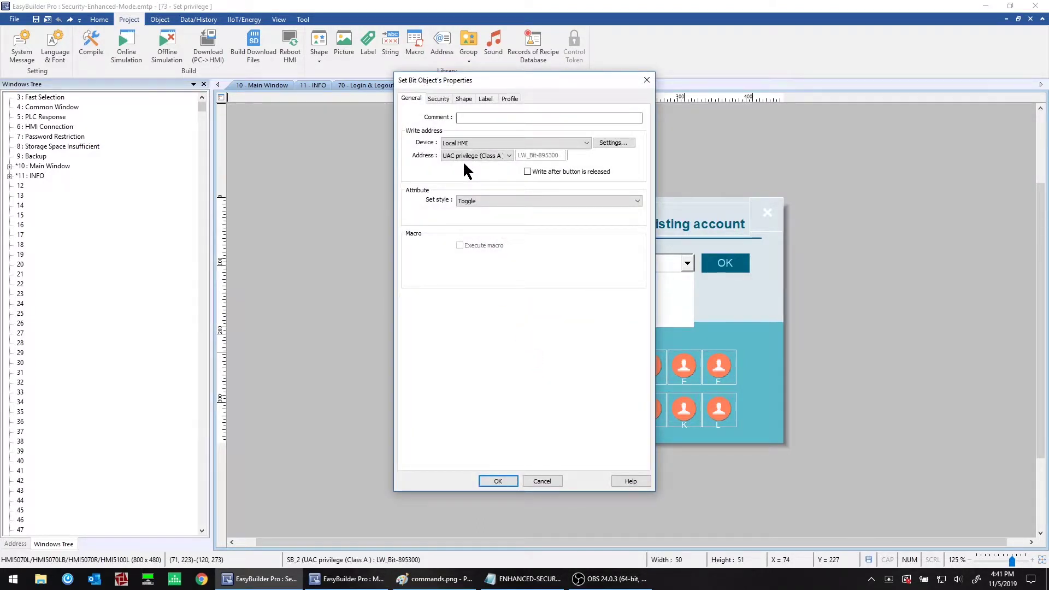
{"action": "left_click", "coordinate": [490, 155]}
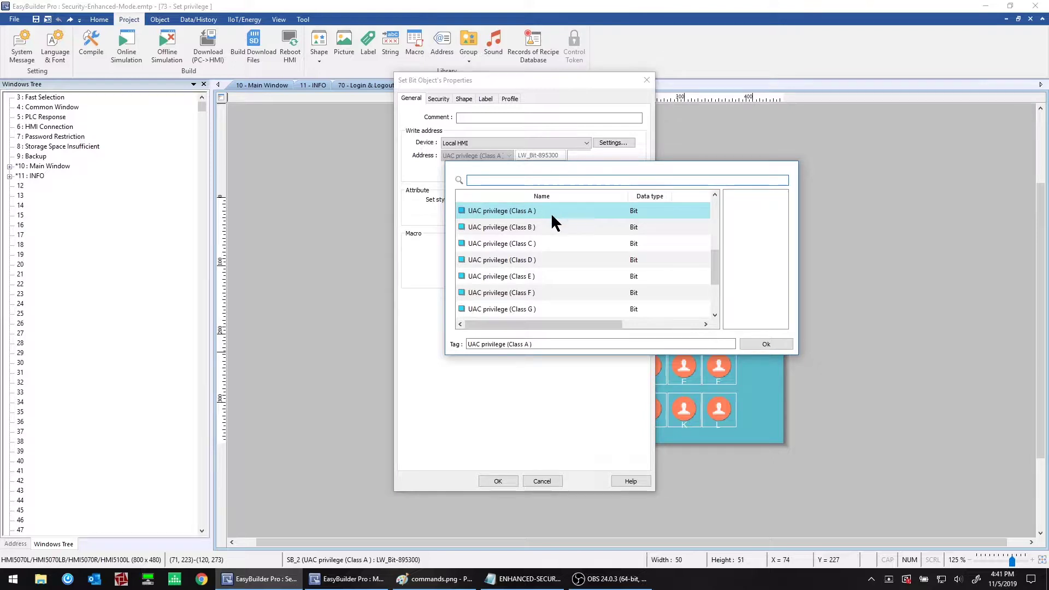
{"action": "left_click", "coordinate": [414, 170]}
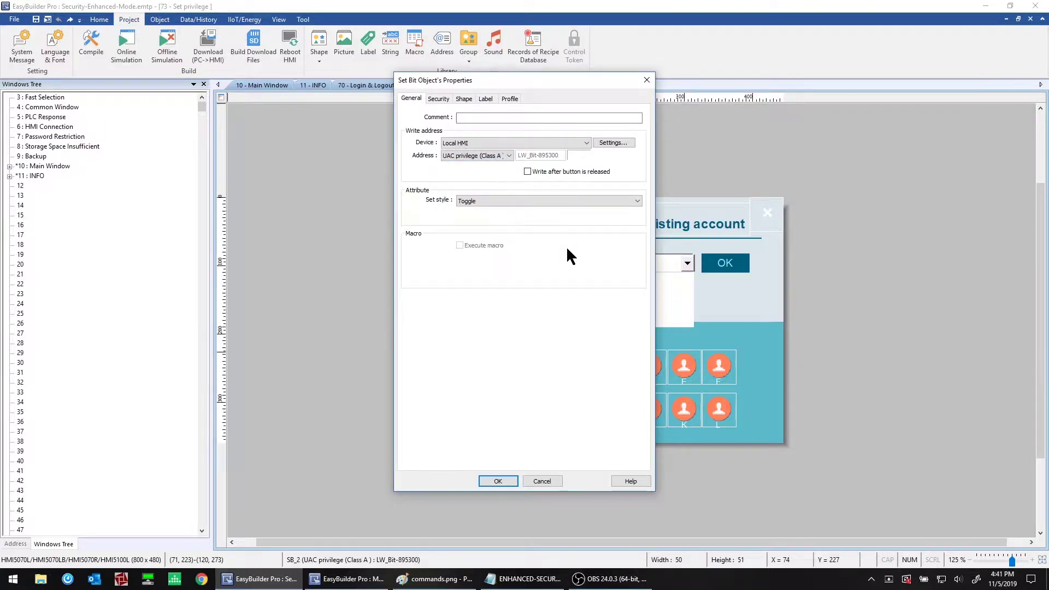
{"action": "left_click", "coordinate": [498, 481]}
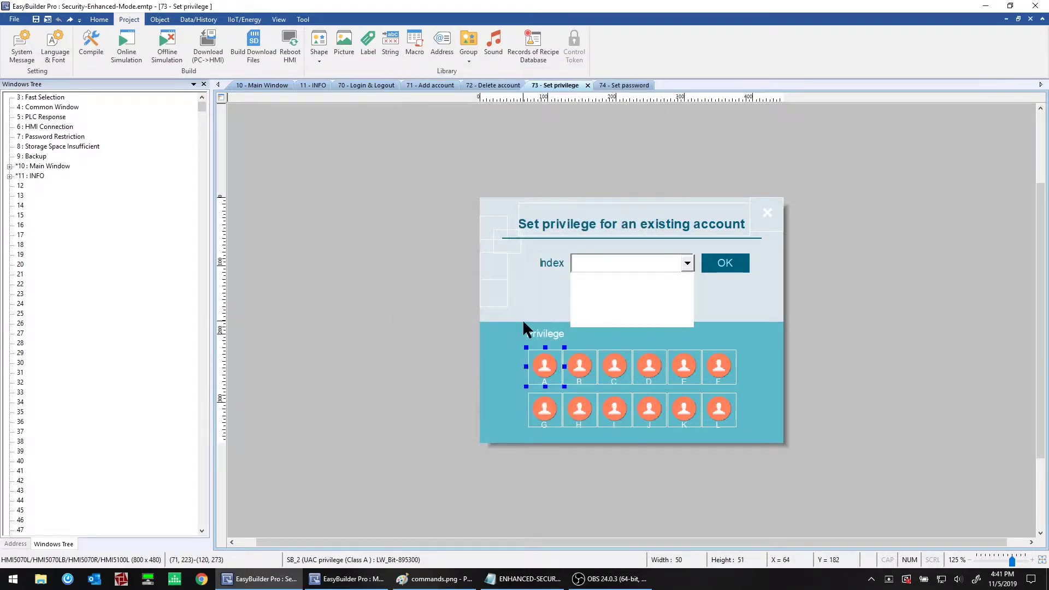
Examine the properties of the account index list and the OK button's UAC command setting in the Set privilege window.
{"action": "double_click", "coordinate": [634, 265]}
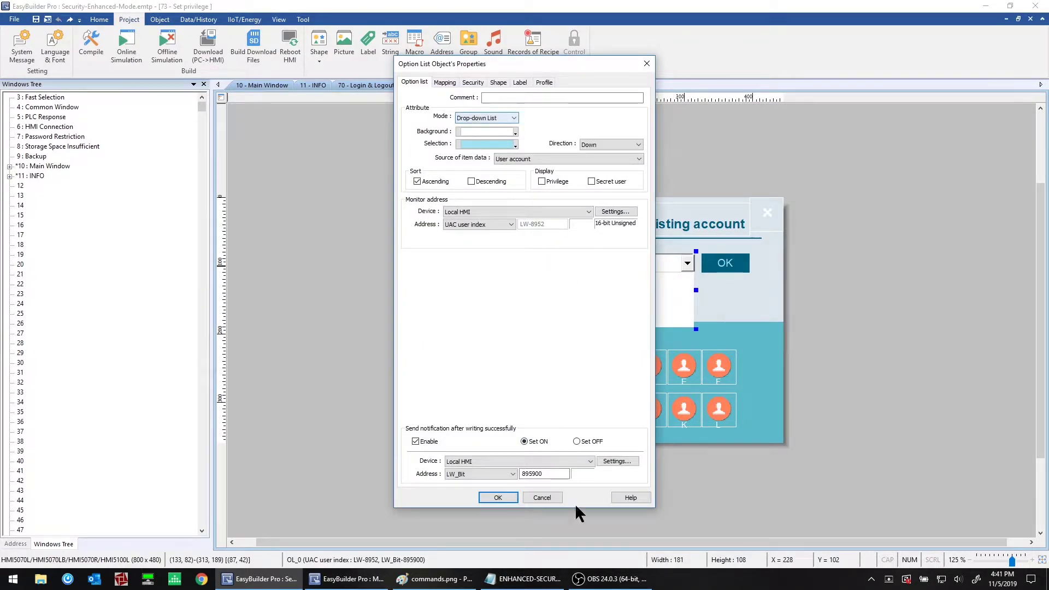
{"action": "left_click", "coordinate": [546, 496]}
{"action": "left_click", "coordinate": [717, 268]}
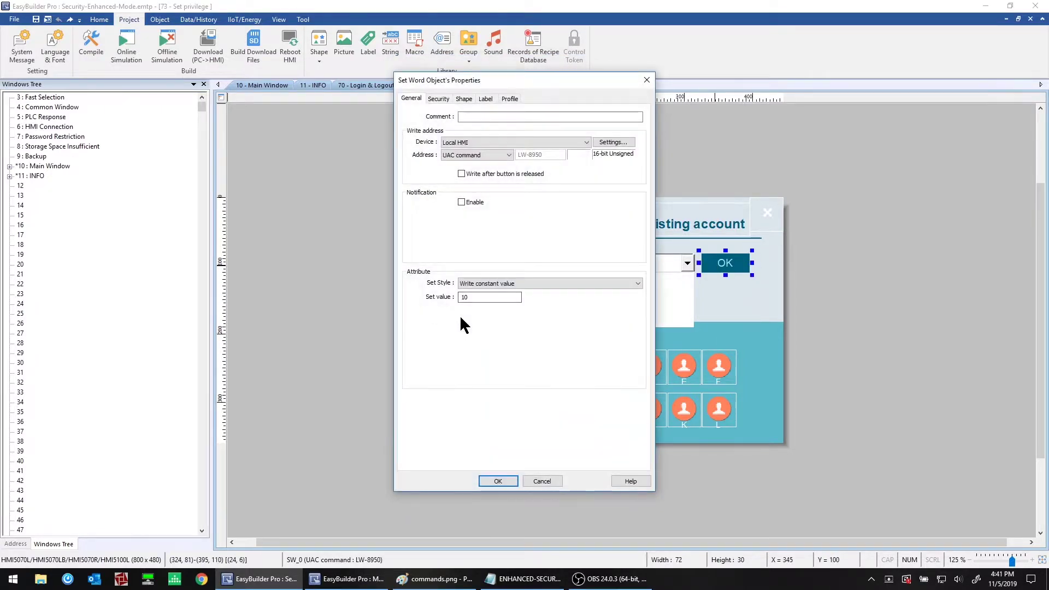
{"action": "double_click", "coordinate": [480, 297]}
{"action": "left_click", "coordinate": [466, 155]}
{"action": "left_click", "coordinate": [466, 153]}
{"action": "left_click", "coordinate": [541, 481]}
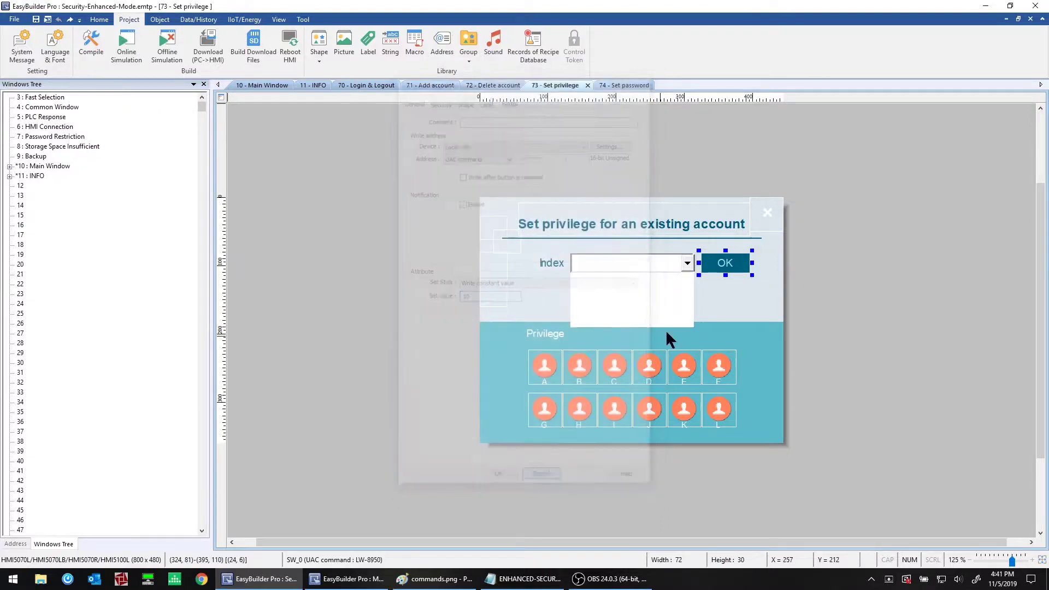
Open the Set password window and examine the properties of its account index list and its password entry field.
{"action": "left_click", "coordinate": [619, 86]}
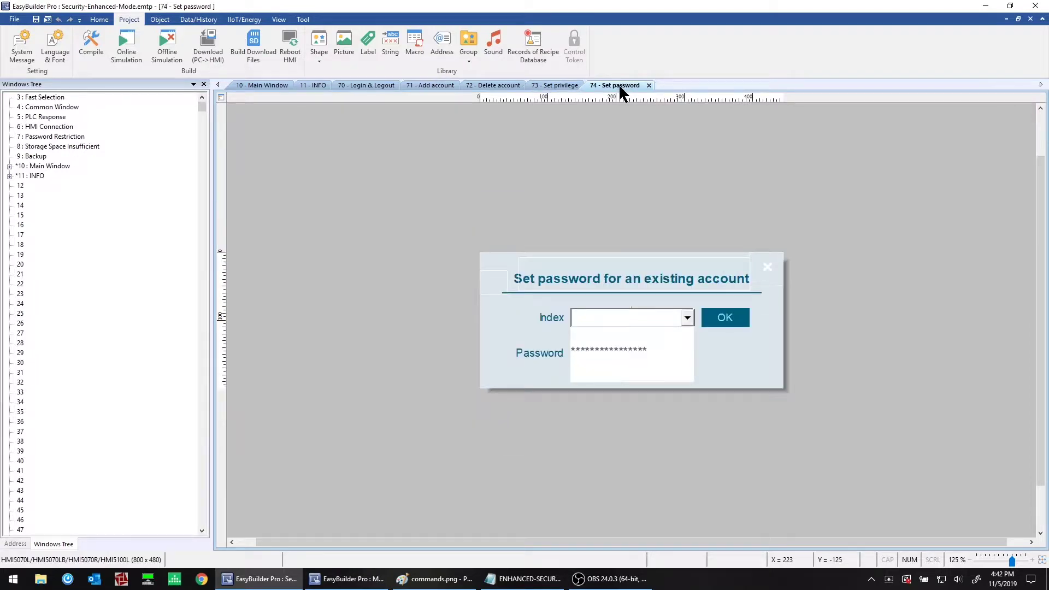
{"action": "double_click", "coordinate": [597, 315]}
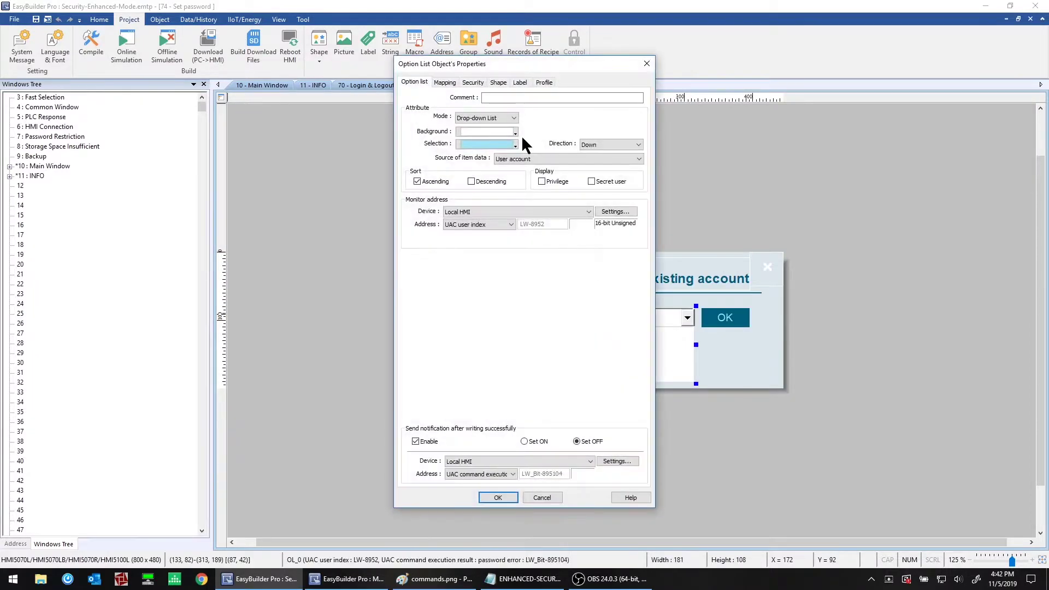
{"action": "left_click", "coordinate": [539, 497]}
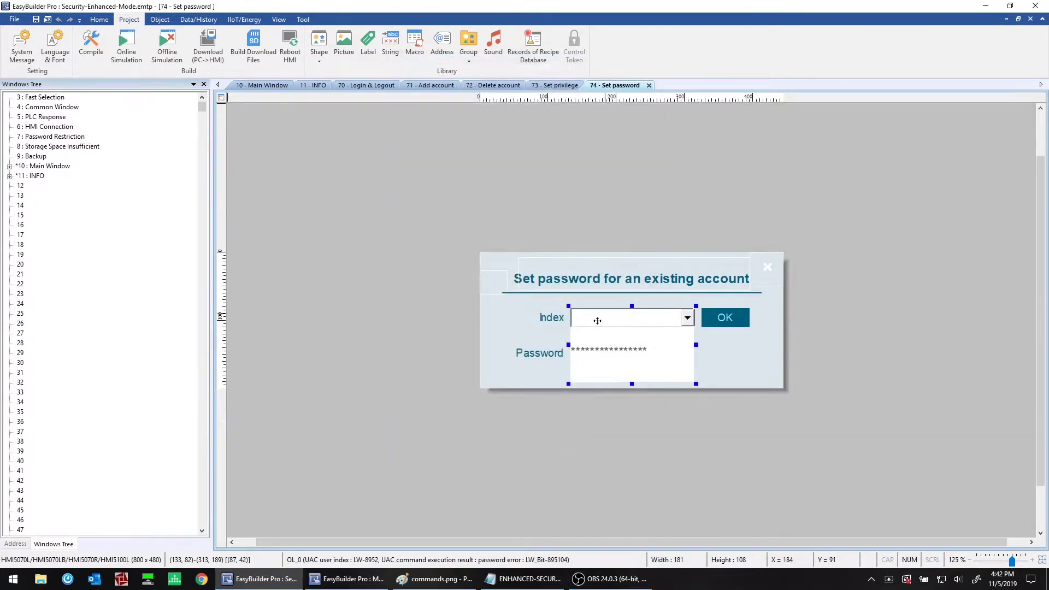
{"action": "double_click", "coordinate": [584, 348]}
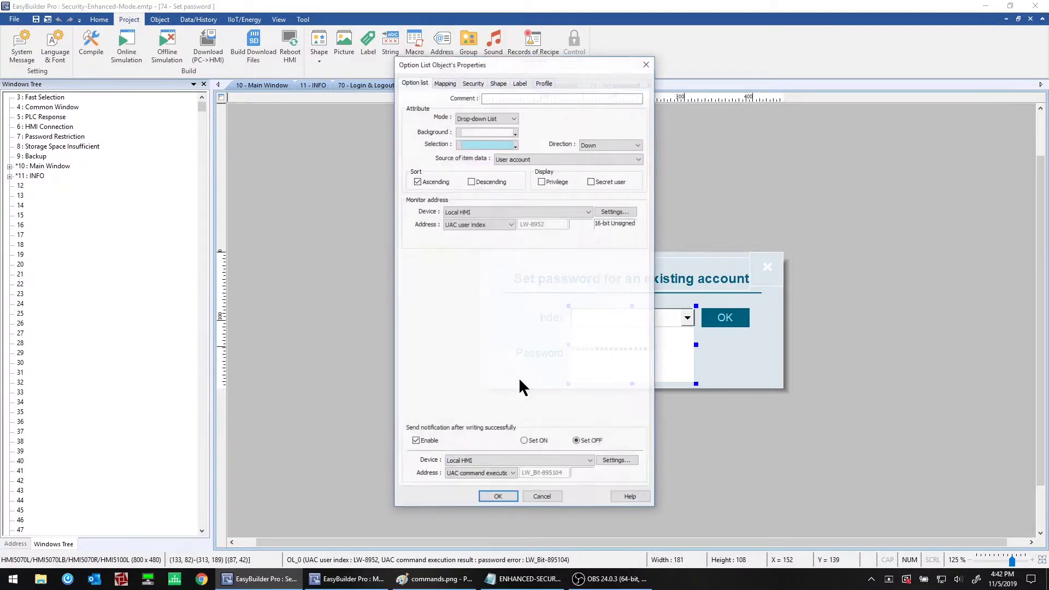
{"action": "left_click", "coordinate": [539, 496]}
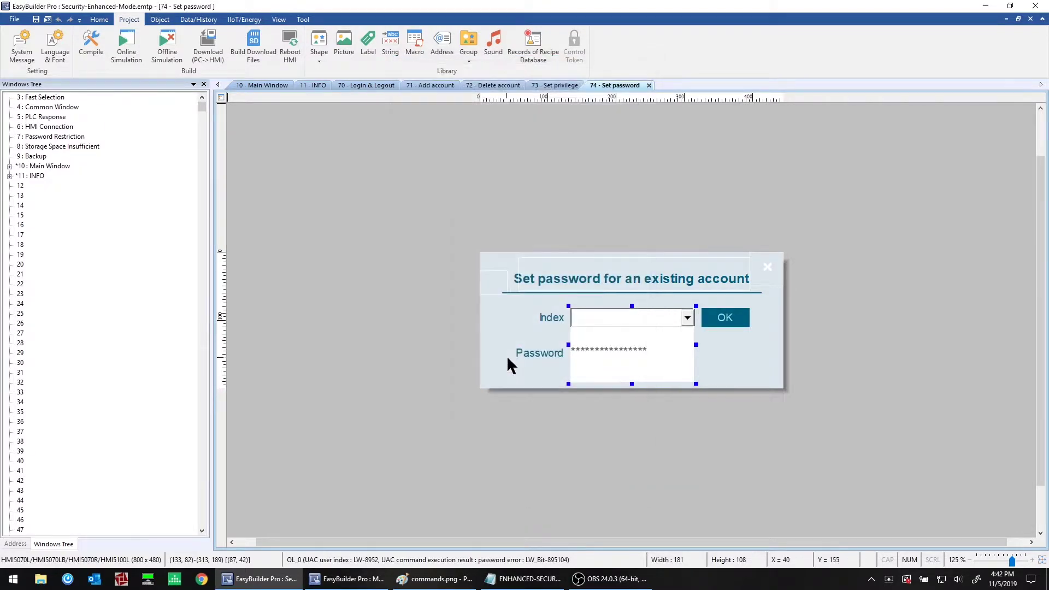
{"action": "double_click", "coordinate": [589, 352]}
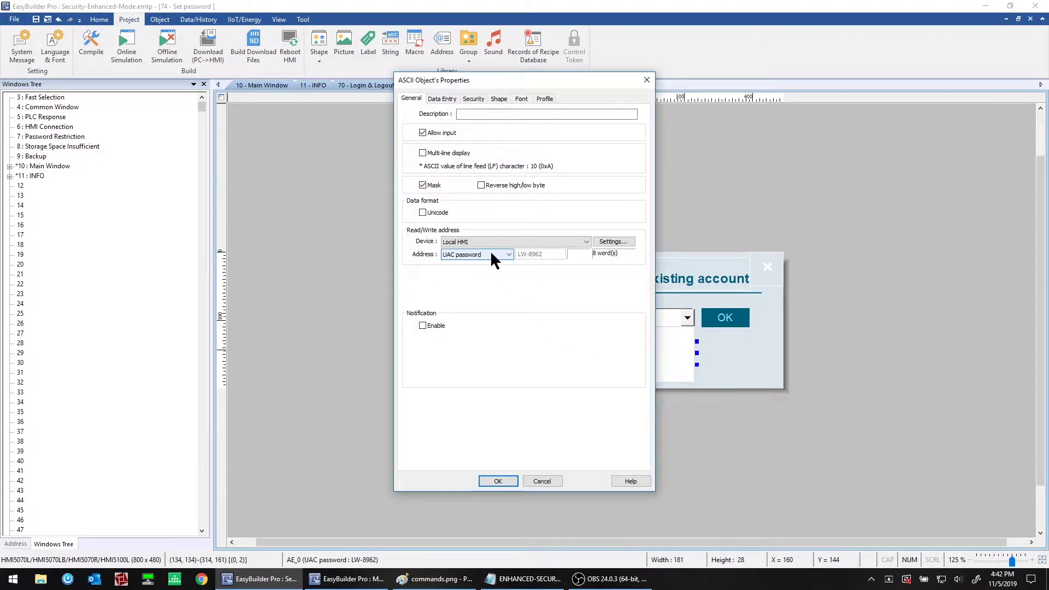
{"action": "left_click", "coordinate": [541, 481]}
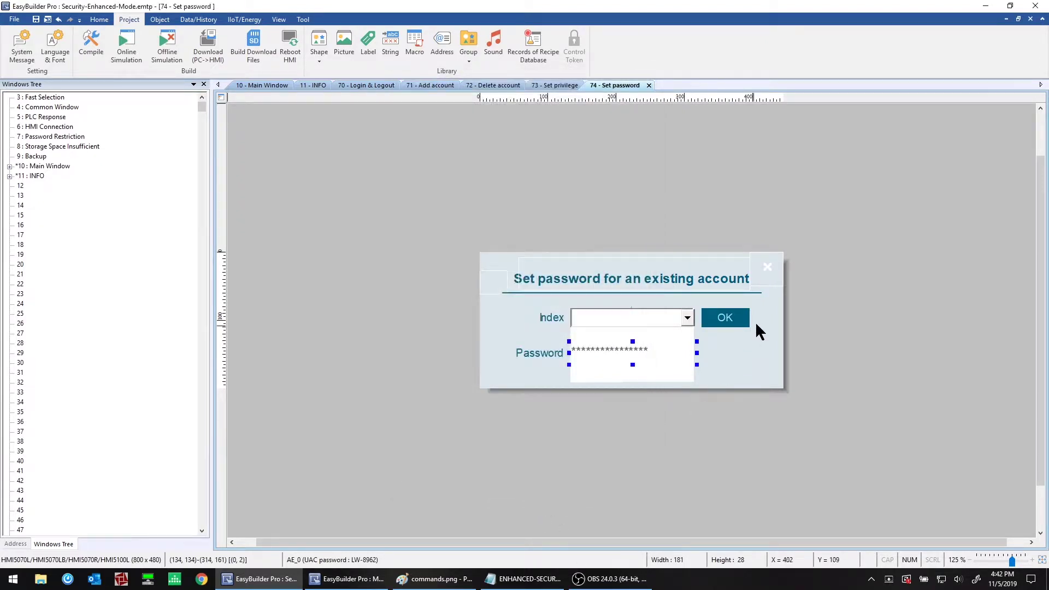
Examine the command address and constant value written by the Set password window's OK button, and return to the Main Window.
{"action": "double_click", "coordinate": [726, 320]}
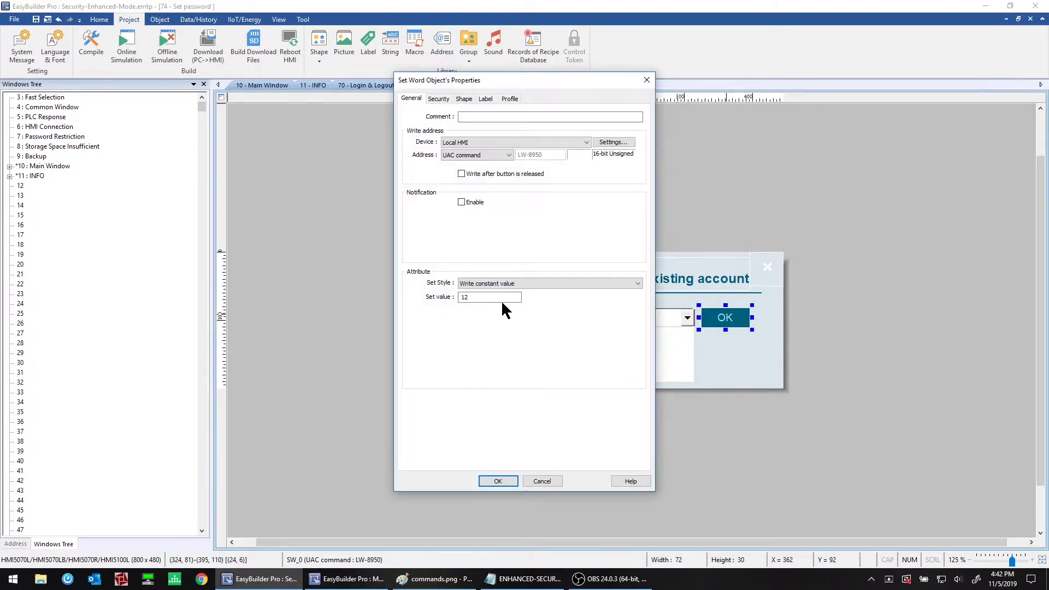
{"action": "left_click_drag", "start_coordinate": [483, 297], "coordinate": [438, 296]}
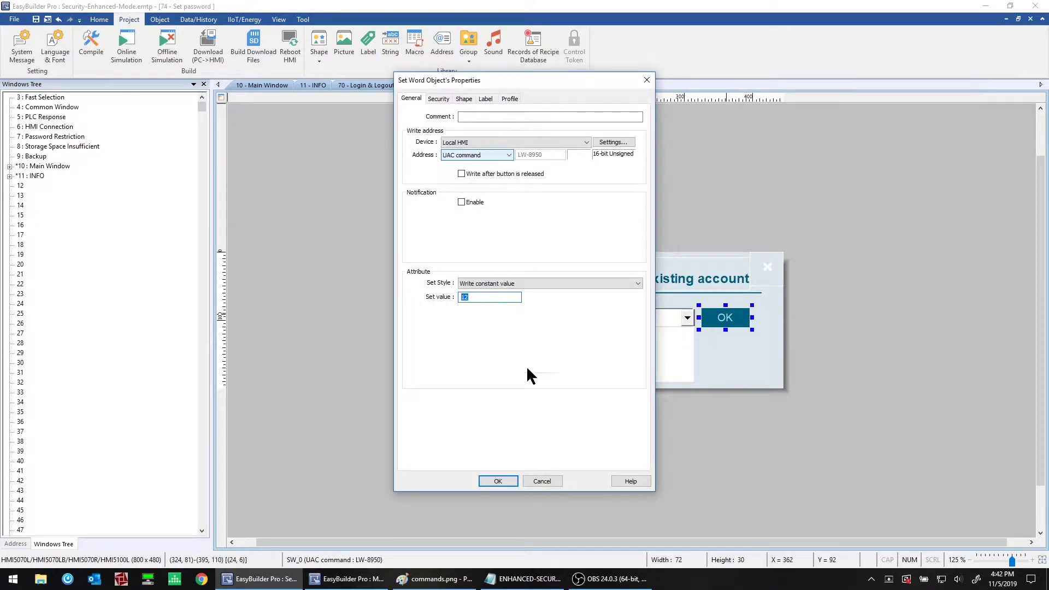
{"action": "left_click", "coordinate": [545, 480]}
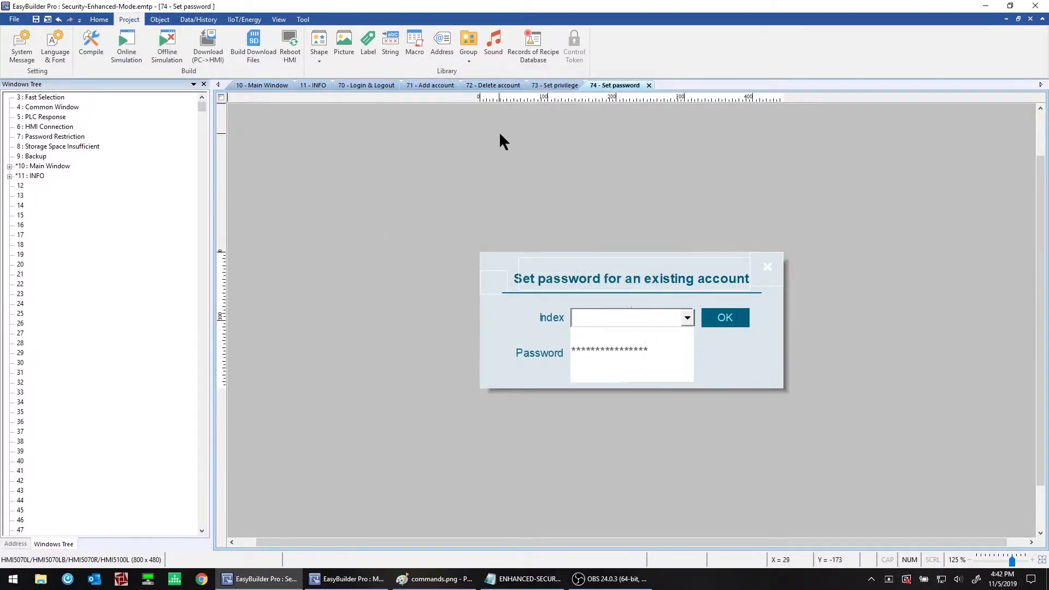
{"action": "left_click", "coordinate": [253, 86]}
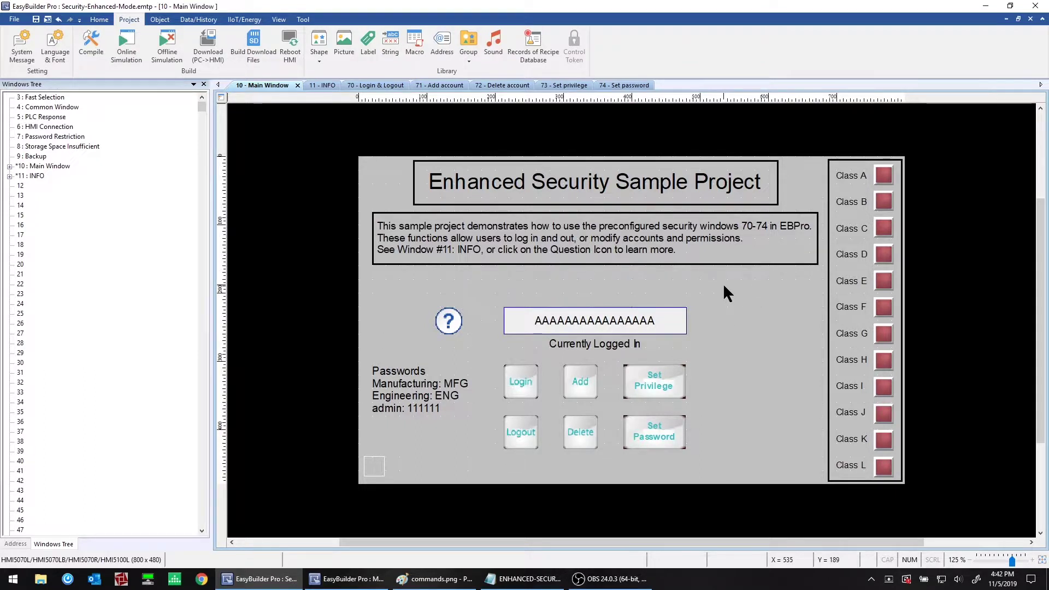
Switch to the MODIFIED-Security-Enhanced-Mode project and examine the address assigned to the system settings toolbar toggle switch.
{"action": "left_click", "coordinate": [347, 578]}
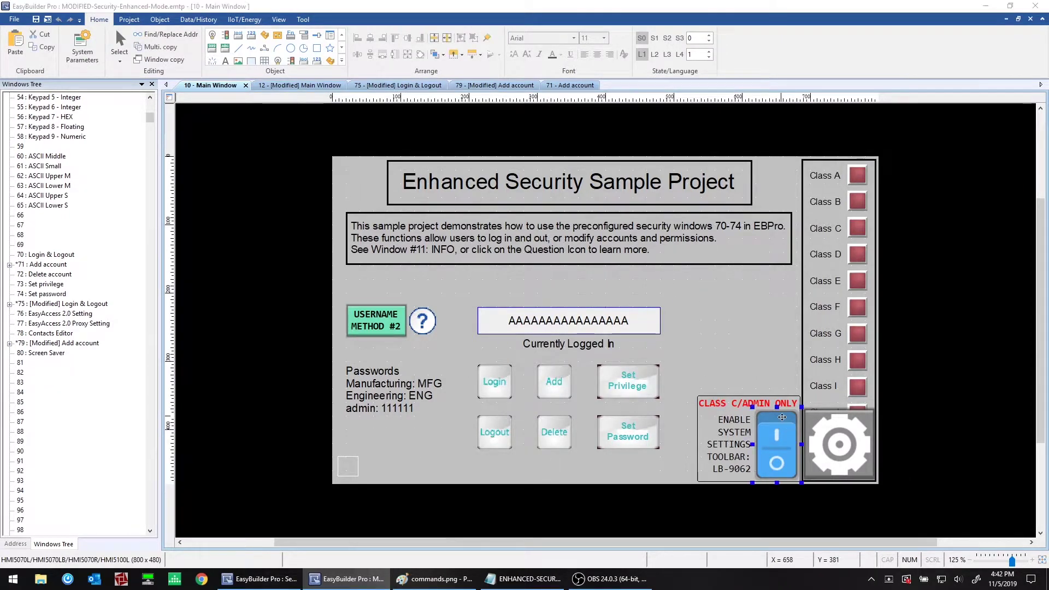
{"action": "double_click", "coordinate": [764, 423]}
{"action": "left_click", "coordinate": [510, 186]}
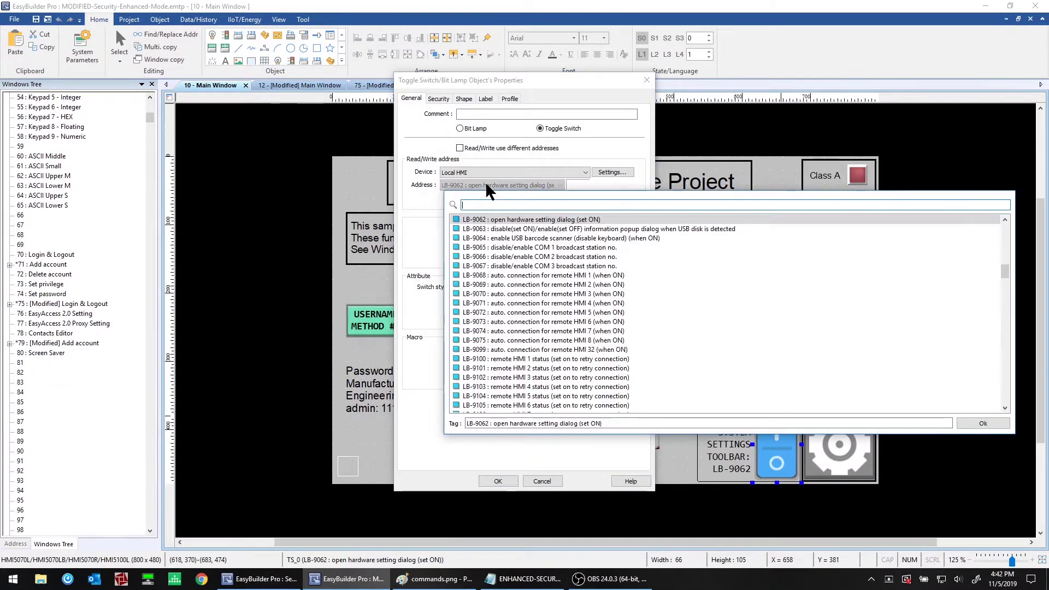
{"action": "left_click", "coordinate": [485, 223]}
{"action": "left_click", "coordinate": [485, 223]}
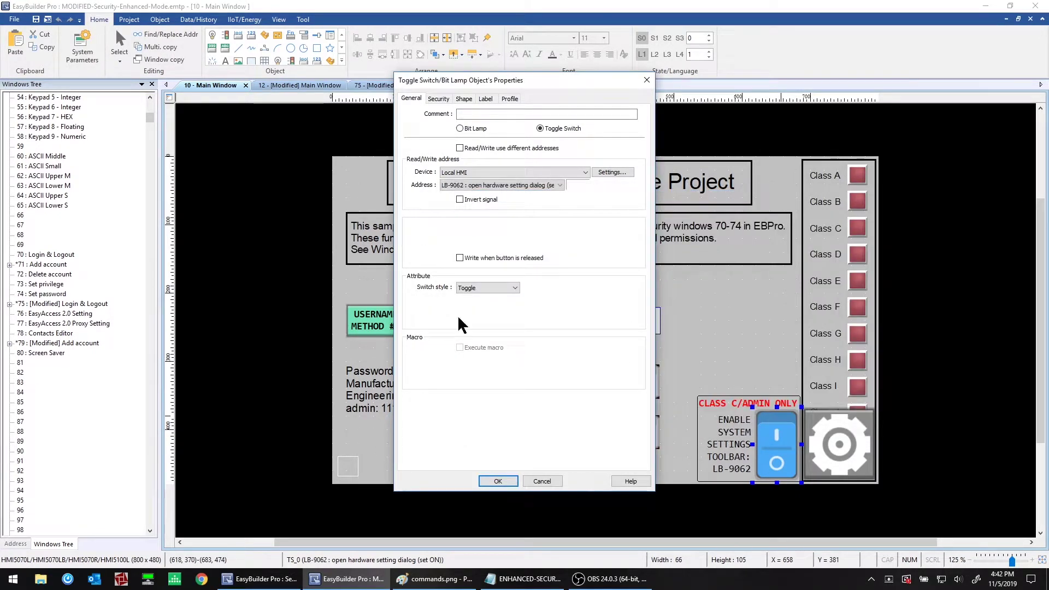
{"action": "left_click", "coordinate": [541, 481]}
Review the system setting bar and auto logout options in the project's system parameters, leaving them without changes.
{"action": "left_click", "coordinate": [82, 49]}
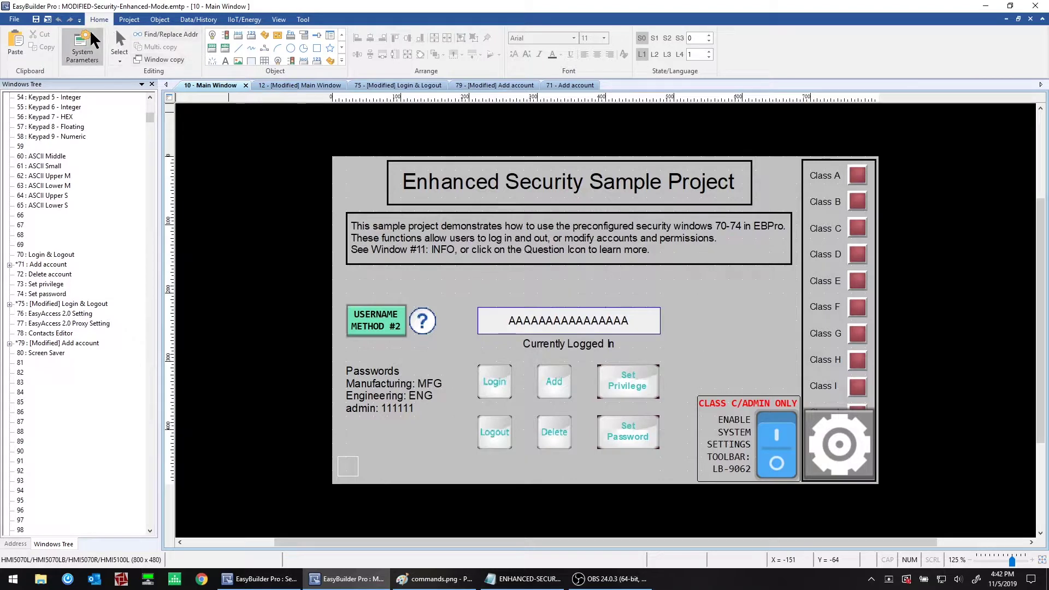
{"action": "left_click", "coordinate": [508, 93]}
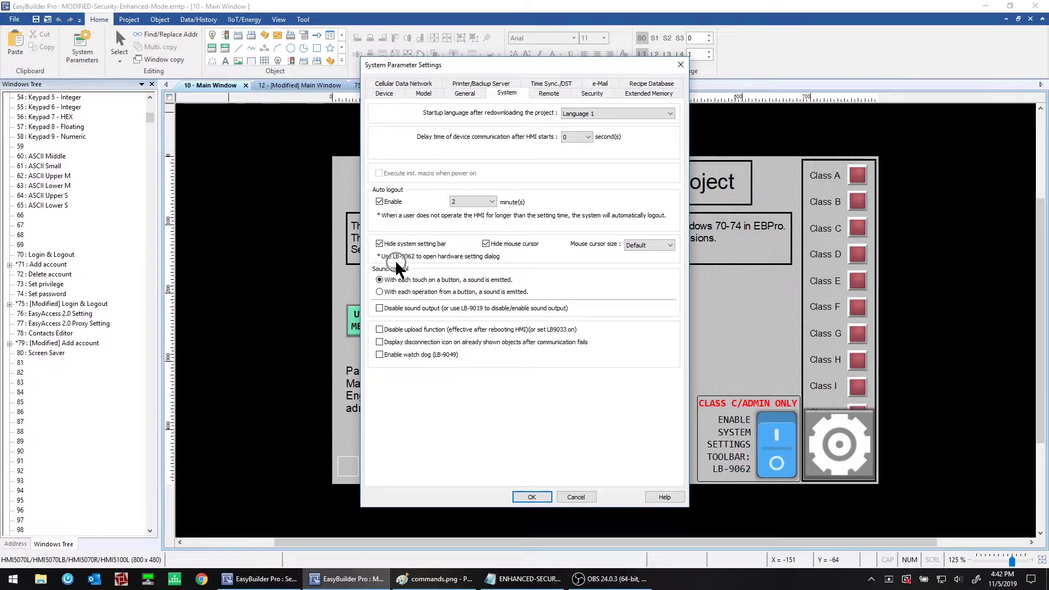
{"action": "left_click", "coordinate": [582, 495]}
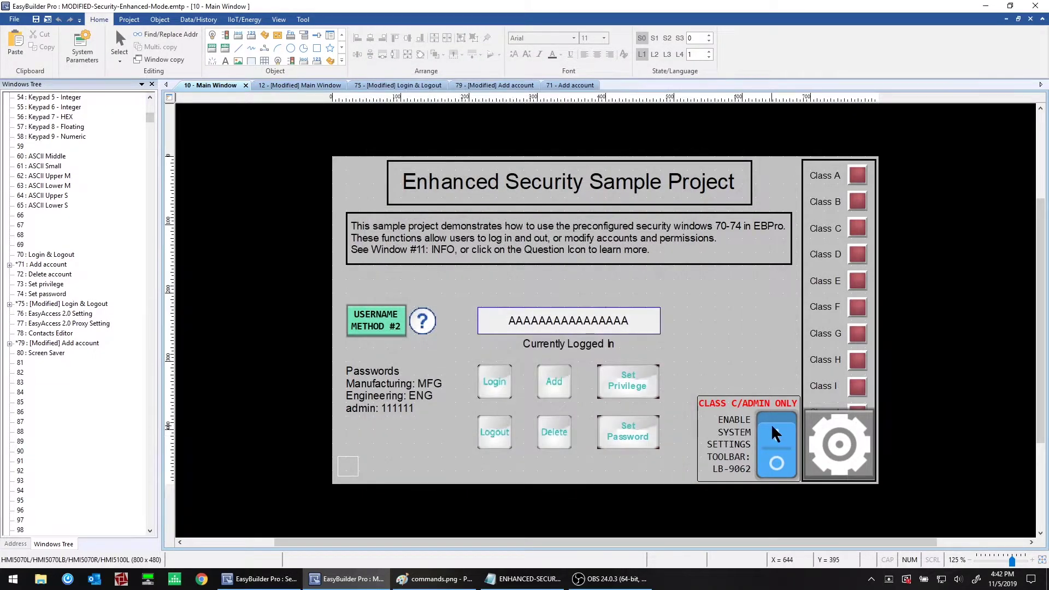
Examine the security properties of the system settings toolbar switch, including the object classes available for its user restriction.
{"action": "double_click", "coordinate": [776, 444]}
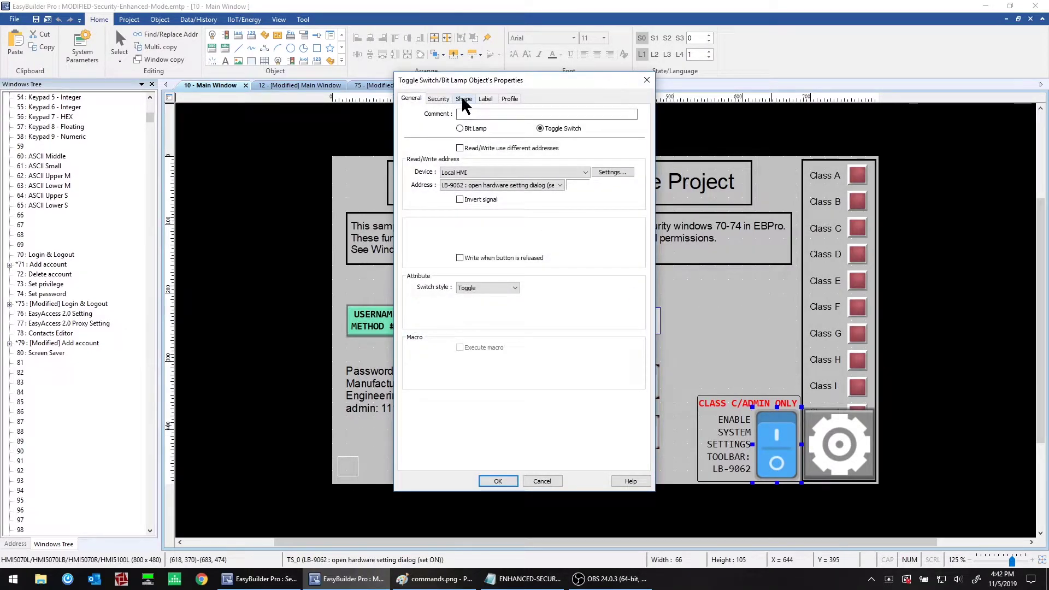
{"action": "left_click", "coordinate": [438, 99]}
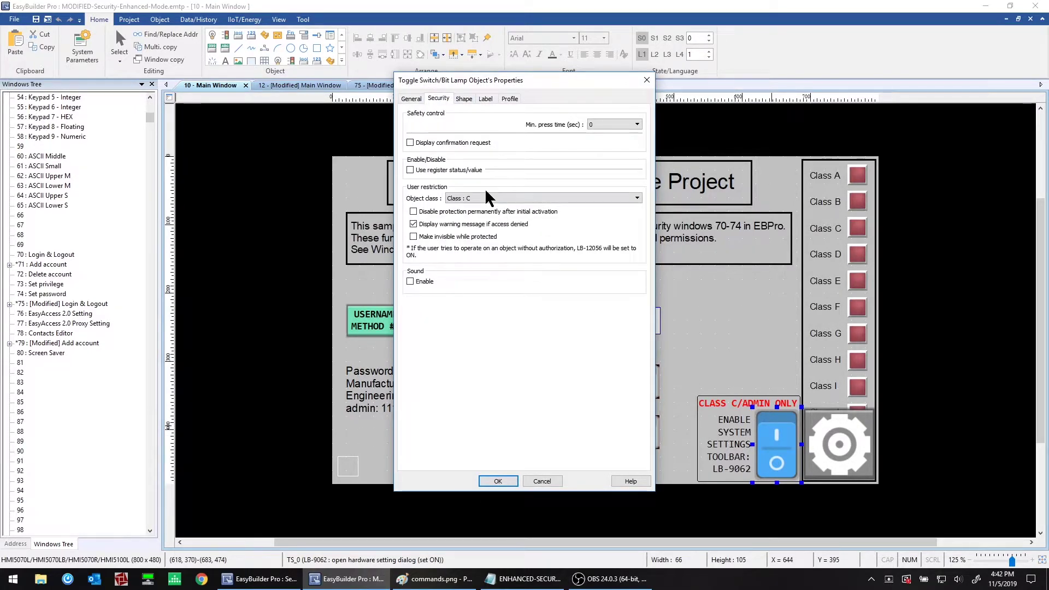
{"action": "left_click", "coordinate": [488, 198]}
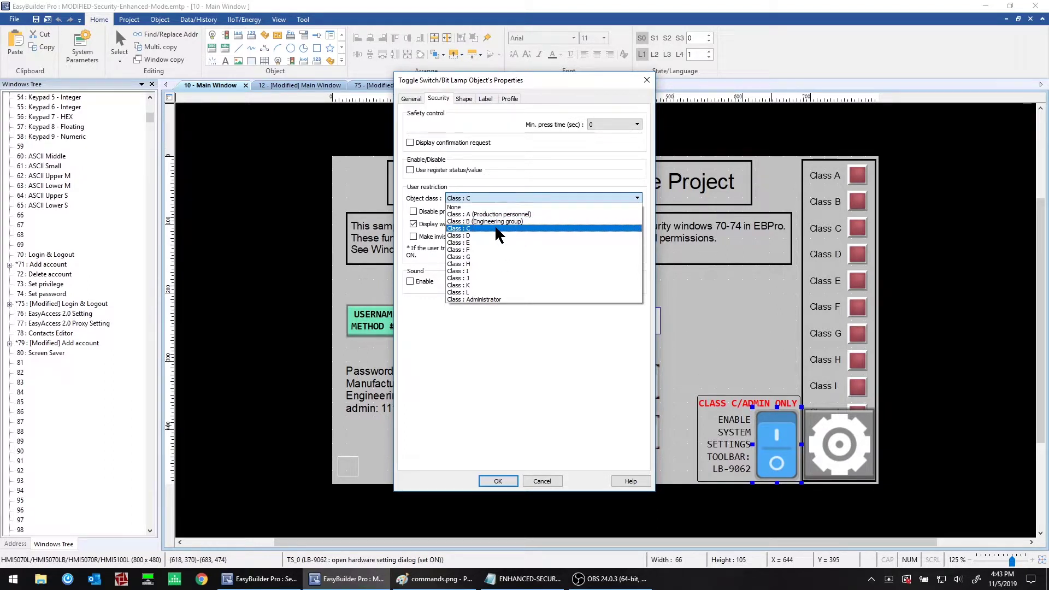
{"action": "left_click", "coordinate": [403, 202]}
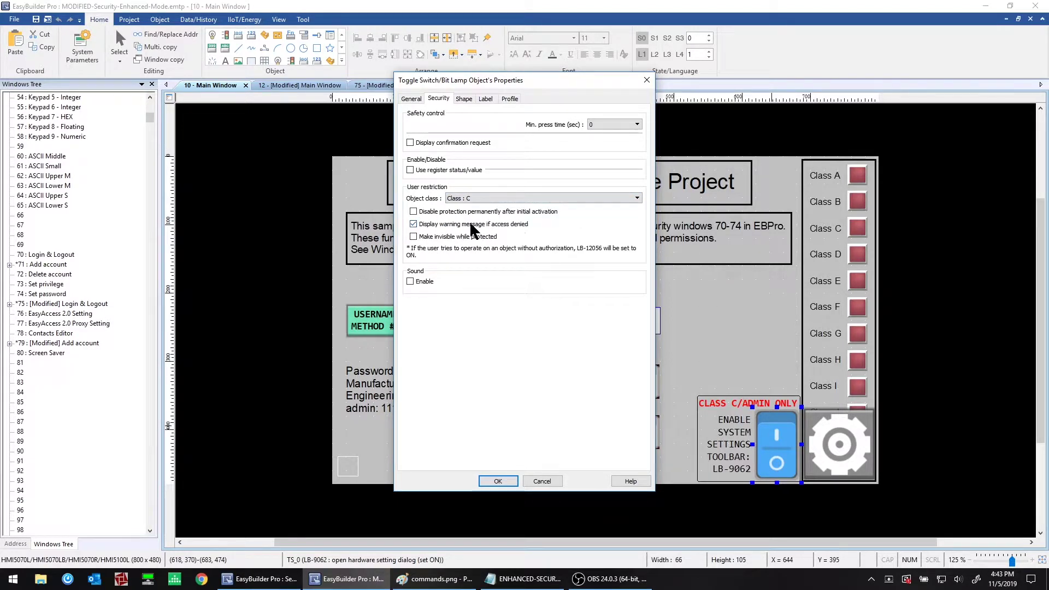
{"action": "left_click", "coordinate": [541, 482]}
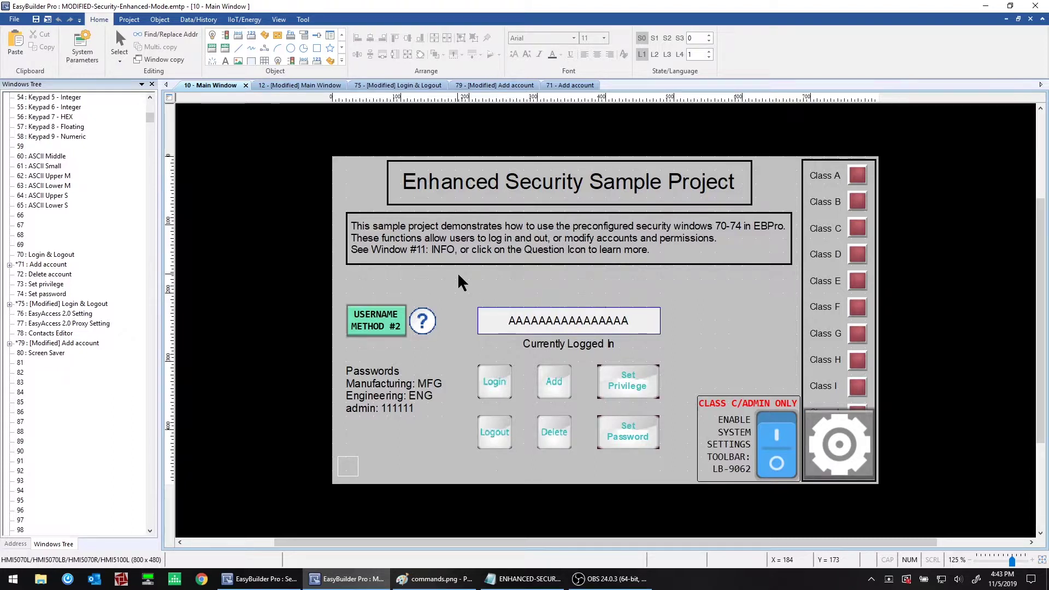
Locate the USERNAME METHOD #2 button on the Main Window and open the [Modified] Main Window.
{"action": "left_click", "coordinate": [389, 320]}
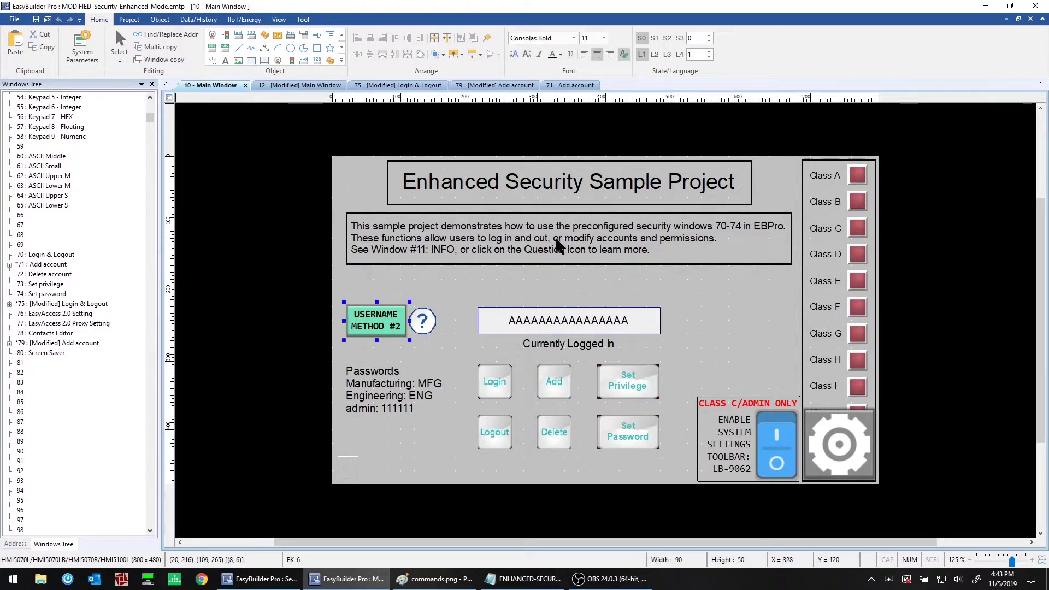
{"action": "left_click", "coordinate": [447, 286]}
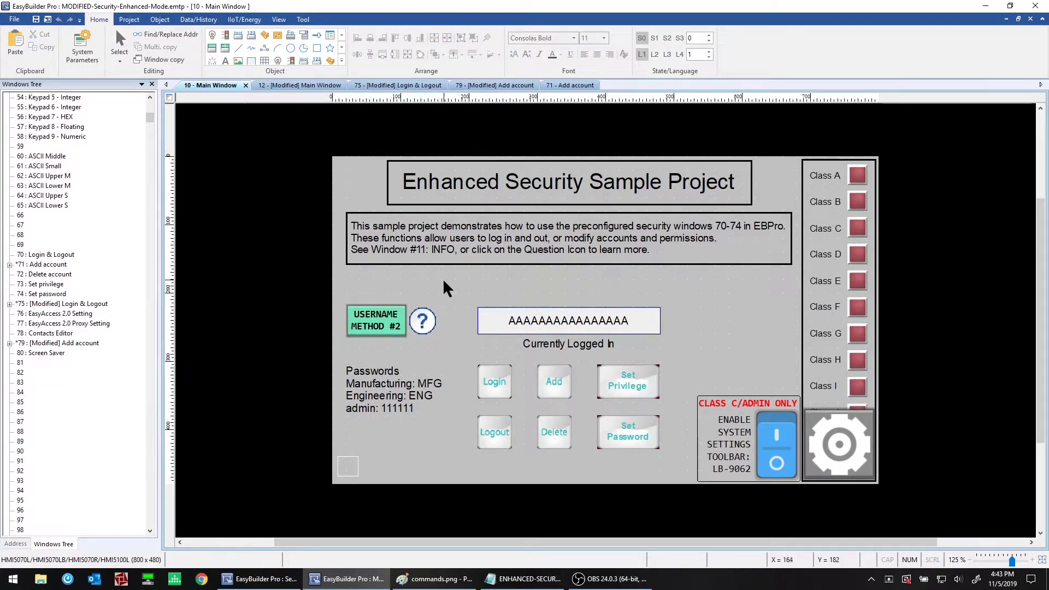
{"action": "key", "text": "ctrl+Tab"}
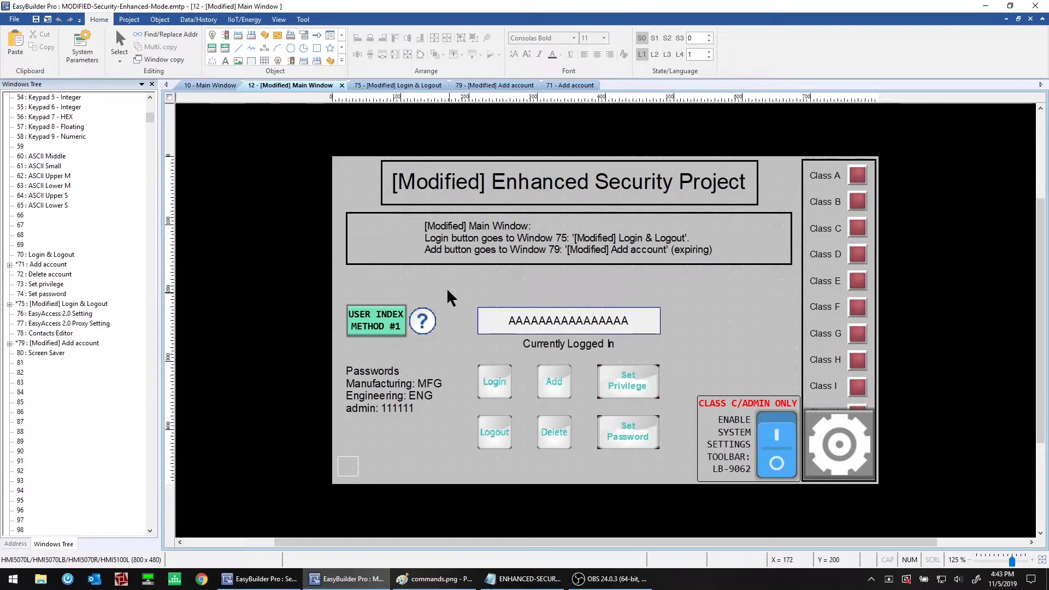
Check which popup window the Login button on the [Modified] Main Window displays and open the [Modified] Login & Logout window.
{"action": "double_click", "coordinate": [496, 380]}
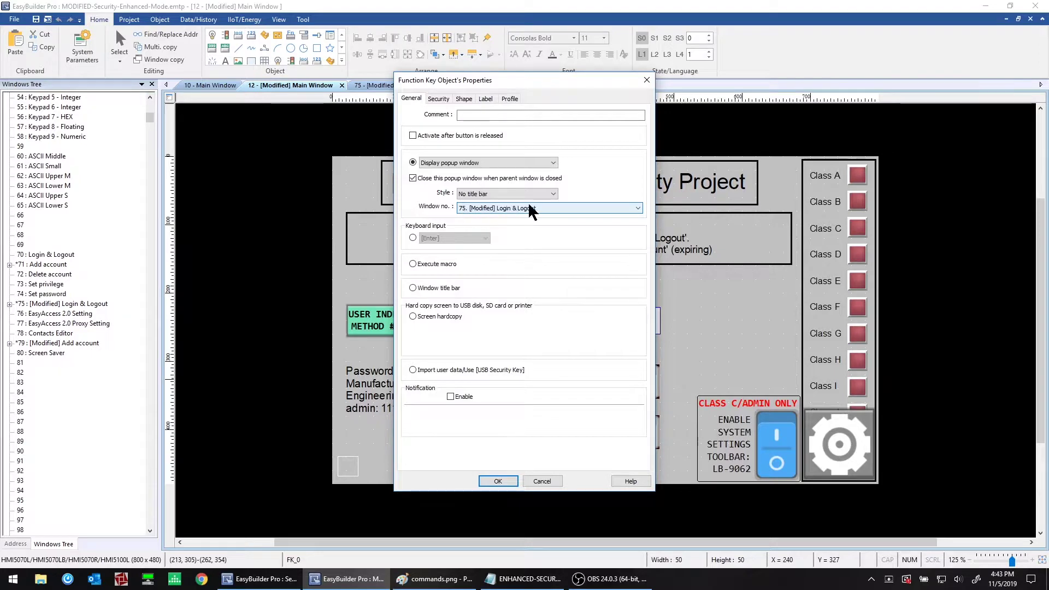
{"action": "left_click", "coordinate": [542, 481]}
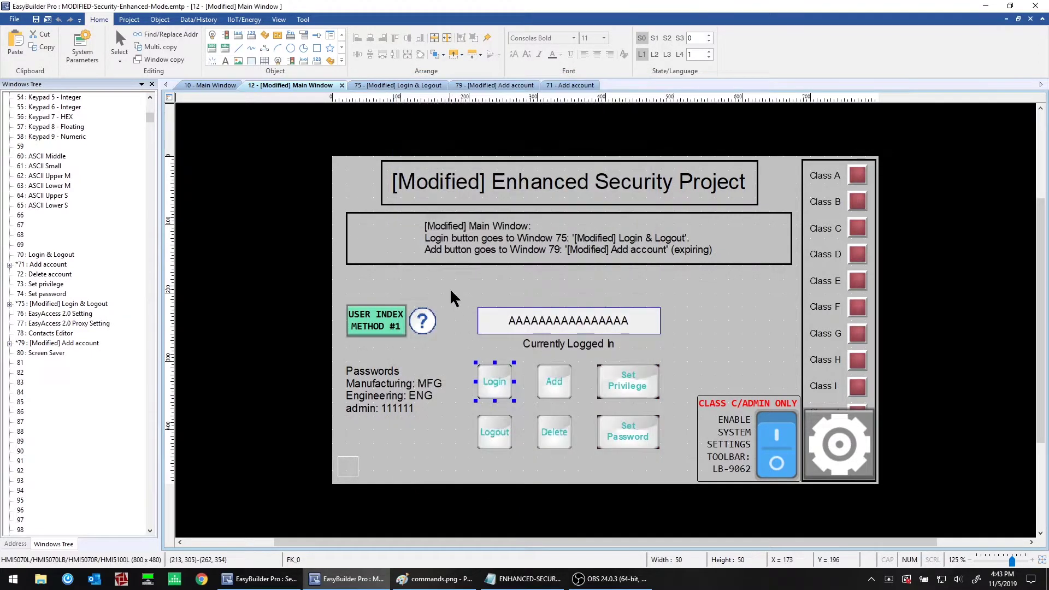
{"action": "left_click", "coordinate": [390, 87]}
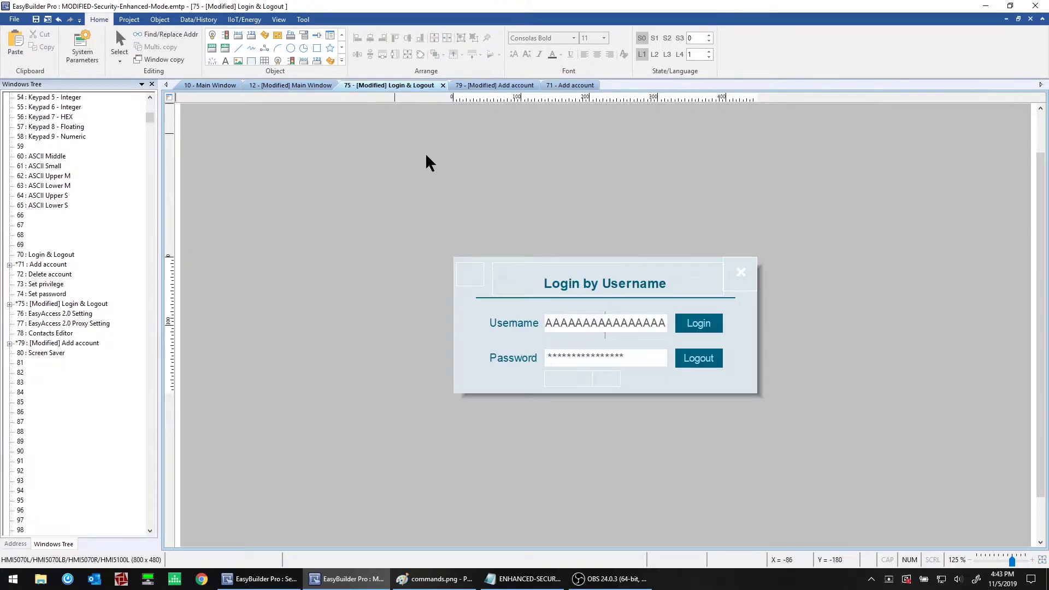
Examine the read/write address assigned to the Username entry field, leaving its properties without changes.
{"action": "double_click", "coordinate": [582, 325]}
{"action": "left_click_drag", "start_coordinate": [547, 83], "coordinate": [334, 103]}
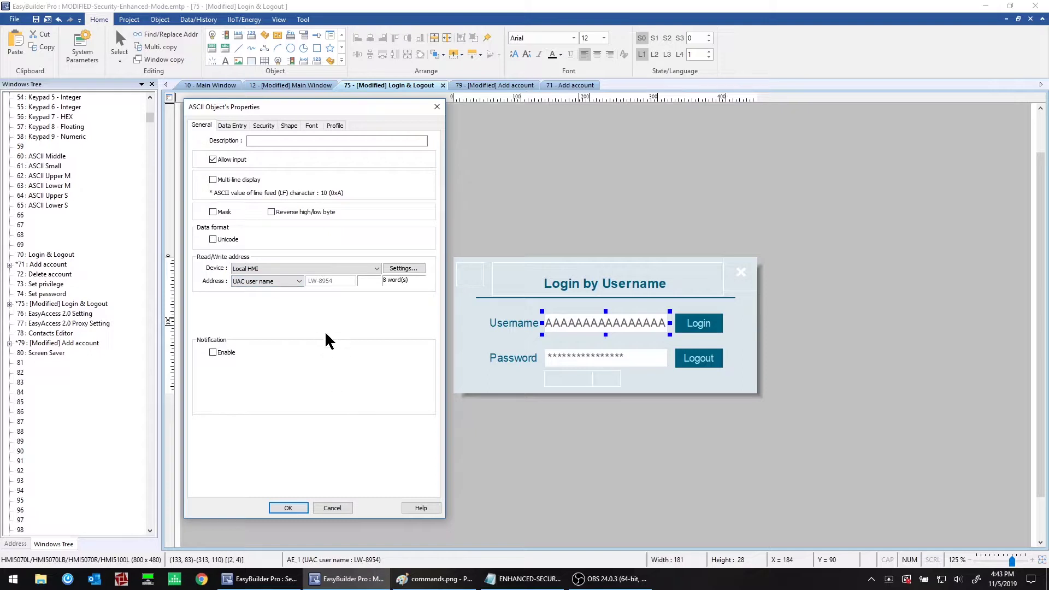
{"action": "left_click", "coordinate": [338, 508]}
Examine the write address and constant set value of the Login button in the Login by Username window, without changing them.
{"action": "left_click", "coordinate": [691, 325]}
{"action": "double_click", "coordinate": [691, 325]}
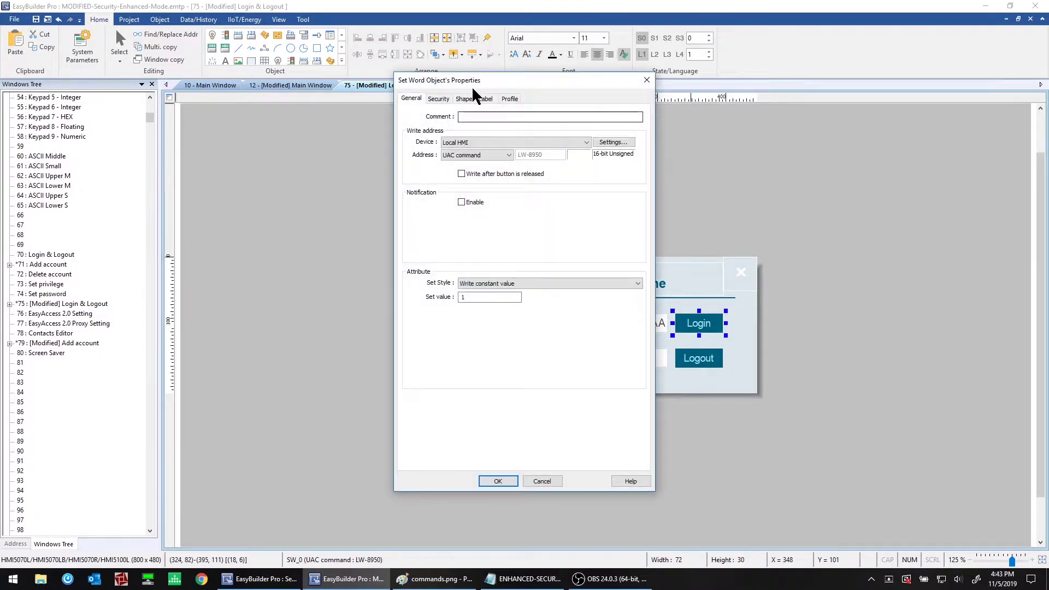
{"action": "left_click_drag", "start_coordinate": [434, 85], "coordinate": [323, 99]}
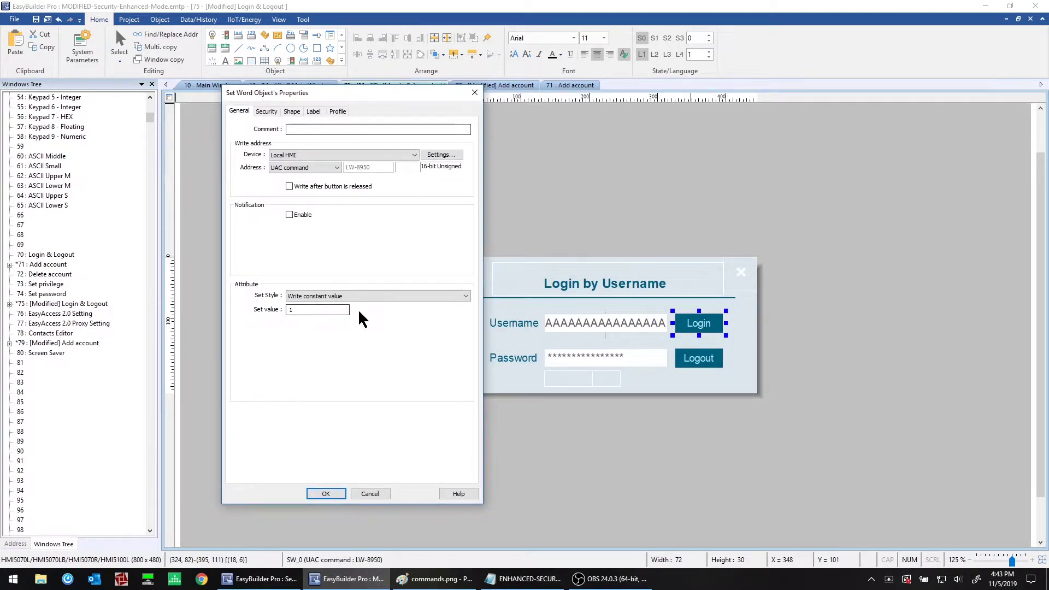
{"action": "double_click", "coordinate": [335, 308]}
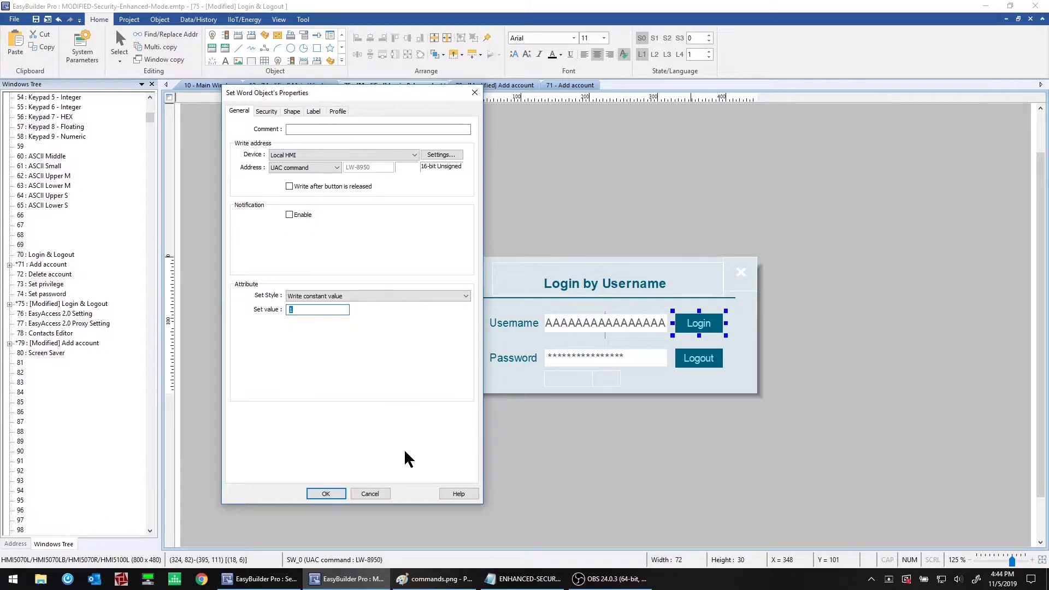
{"action": "left_click", "coordinate": [371, 494]}
{"action": "left_click", "coordinate": [432, 288]}
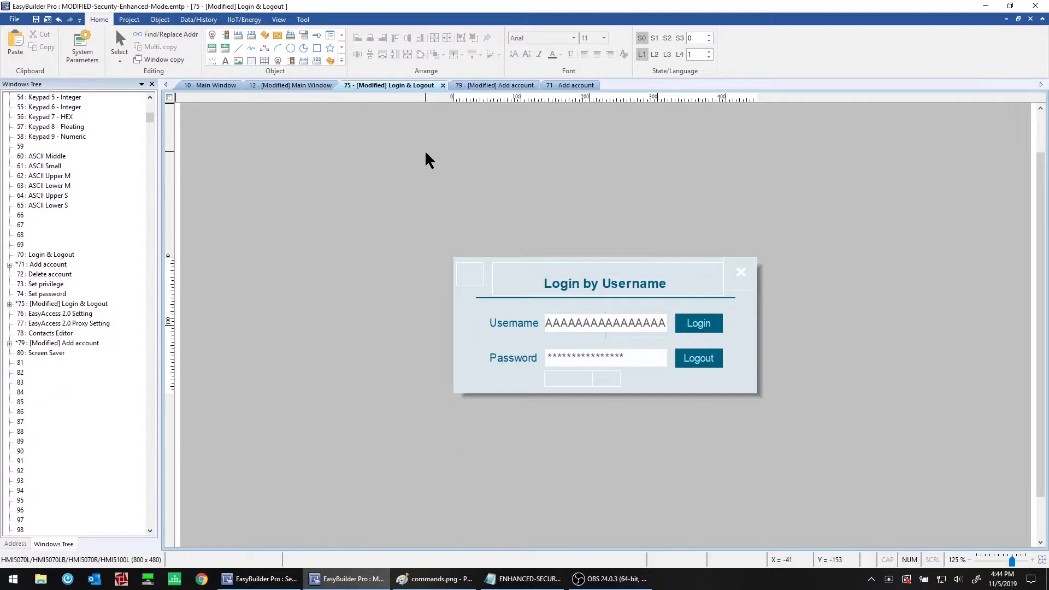
Open the [Modified] Add account window and examine the address assigned to the Set Expiry entry field.
{"action": "left_click", "coordinate": [482, 87]}
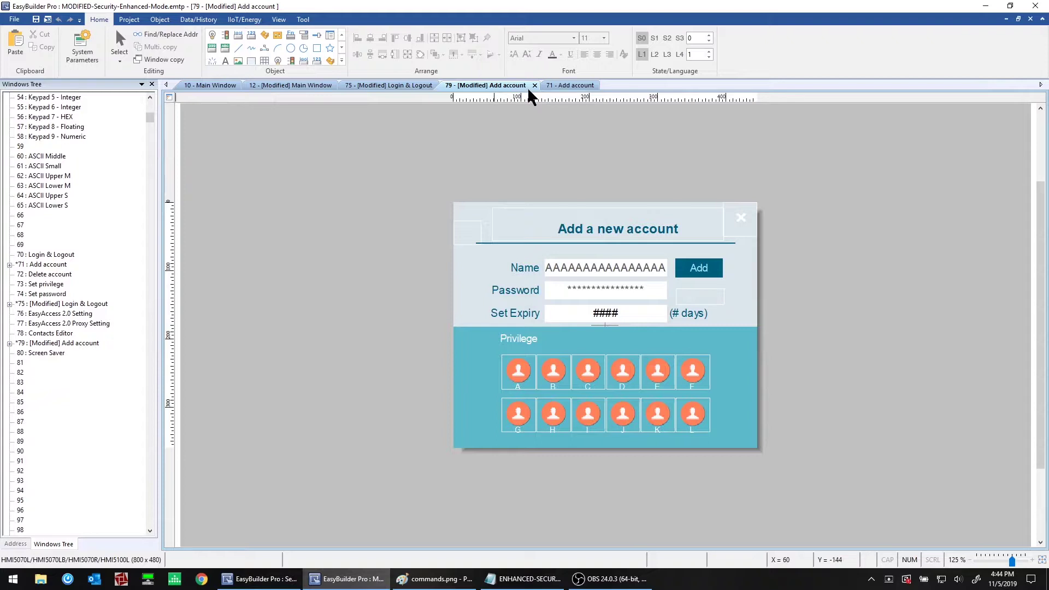
{"action": "double_click", "coordinate": [568, 317]}
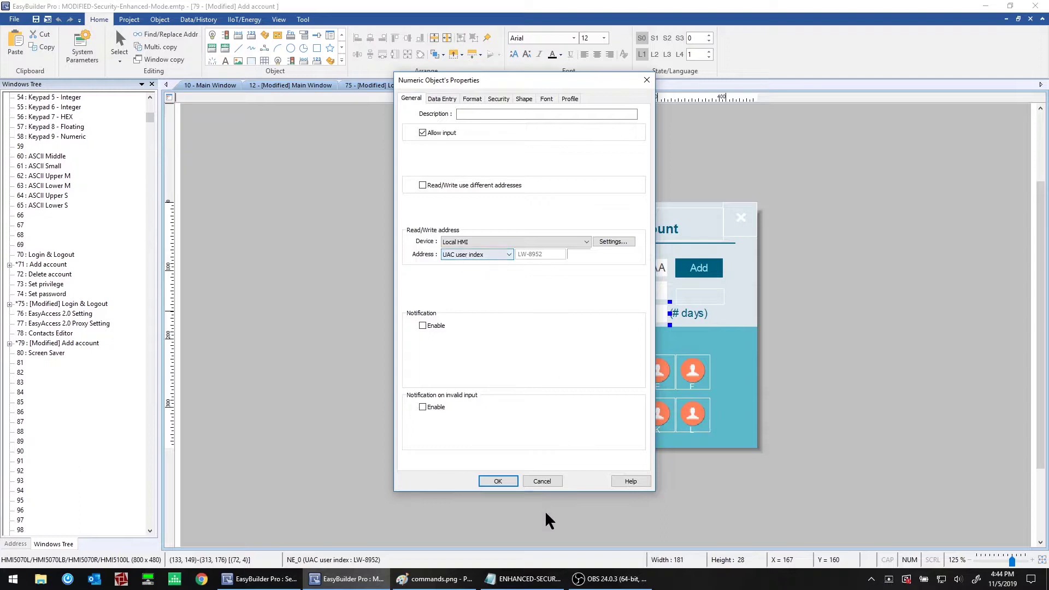
{"action": "left_click", "coordinate": [544, 483]}
Examine the Add button's command address and constant set value in the Add a new account window, leaving them without changes.
{"action": "double_click", "coordinate": [701, 272]}
{"action": "double_click", "coordinate": [463, 297]}
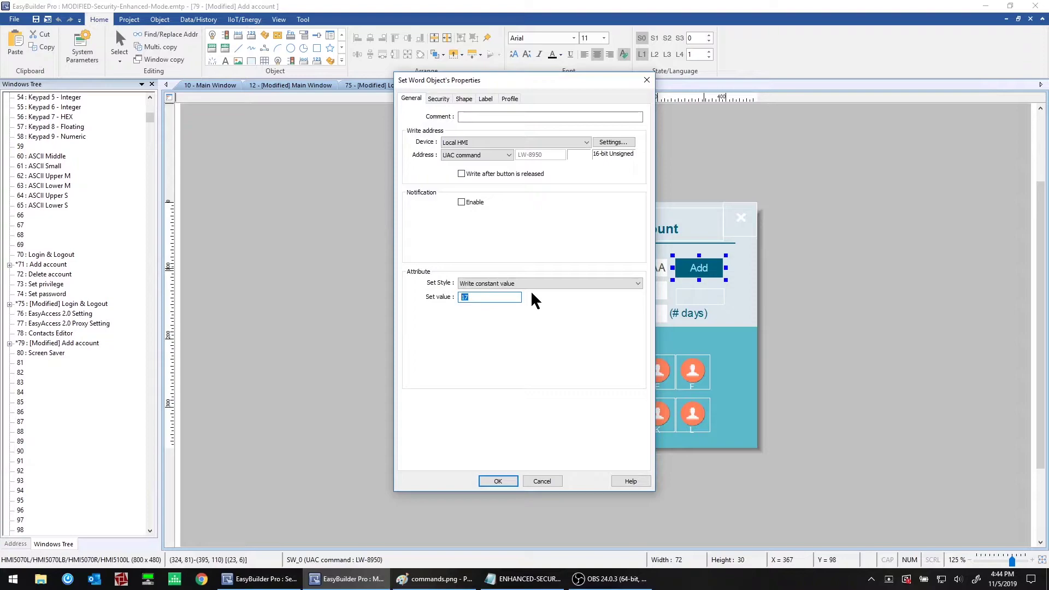
{"action": "left_click", "coordinate": [495, 298]}
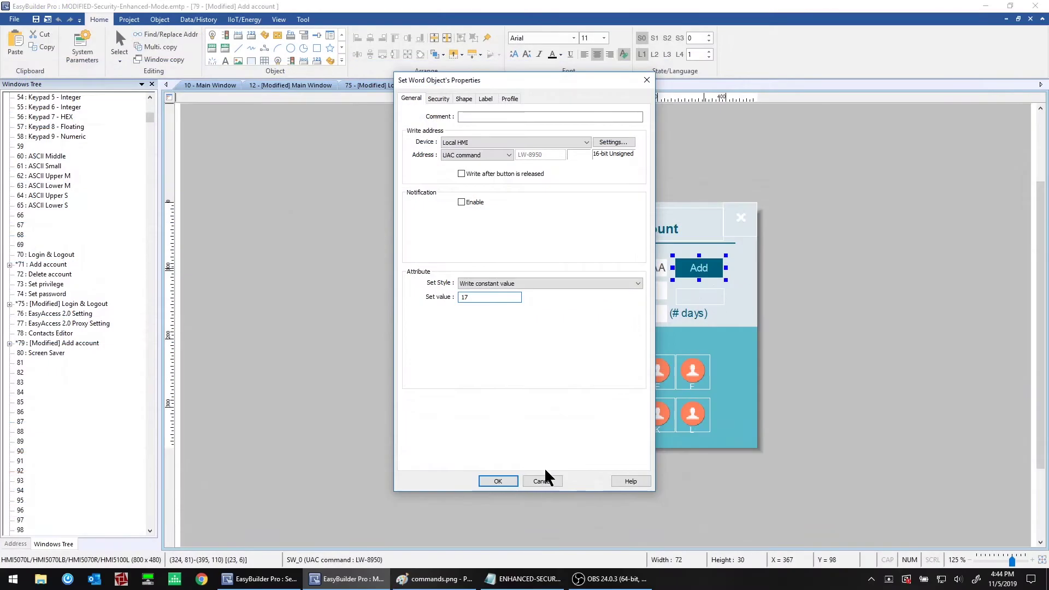
{"action": "left_click", "coordinate": [542, 475]}
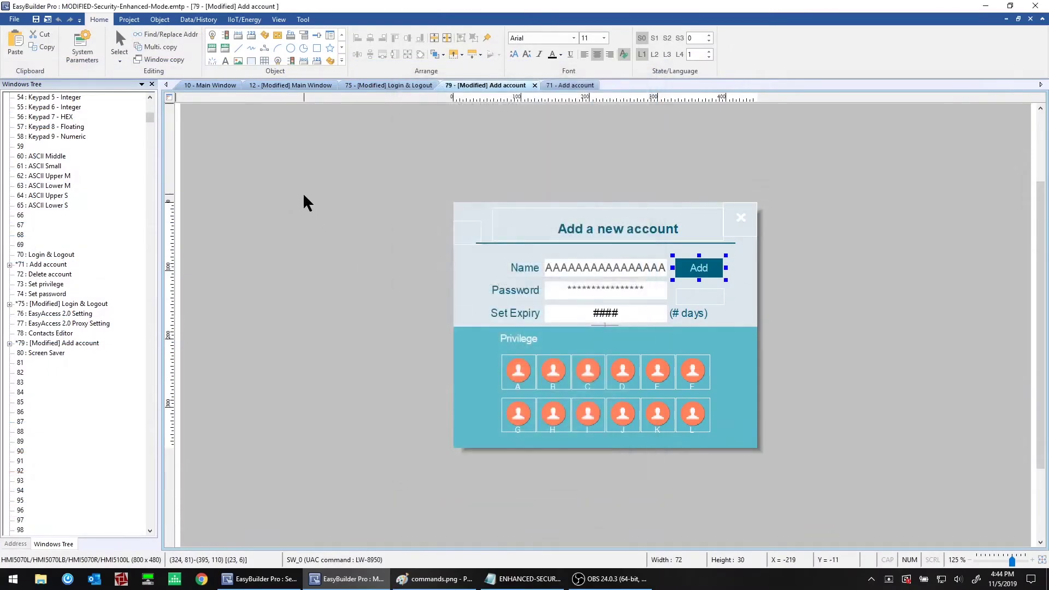
Look up the control address command table in the help for the Enhanced security mode settings, leaving the system parameters without changes.
{"action": "left_click", "coordinate": [83, 49]}
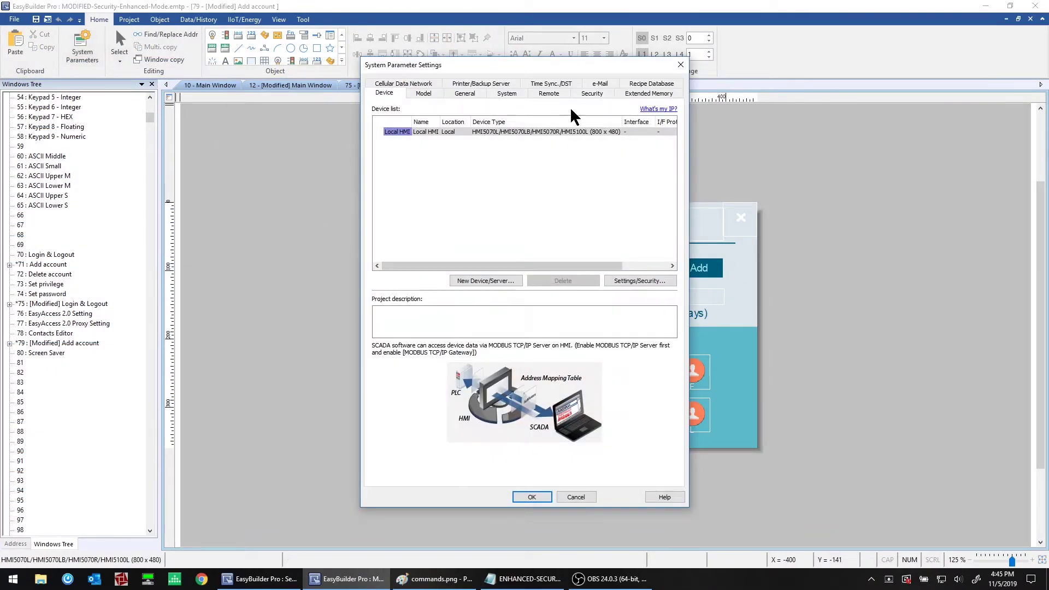
{"action": "left_click", "coordinate": [593, 94]}
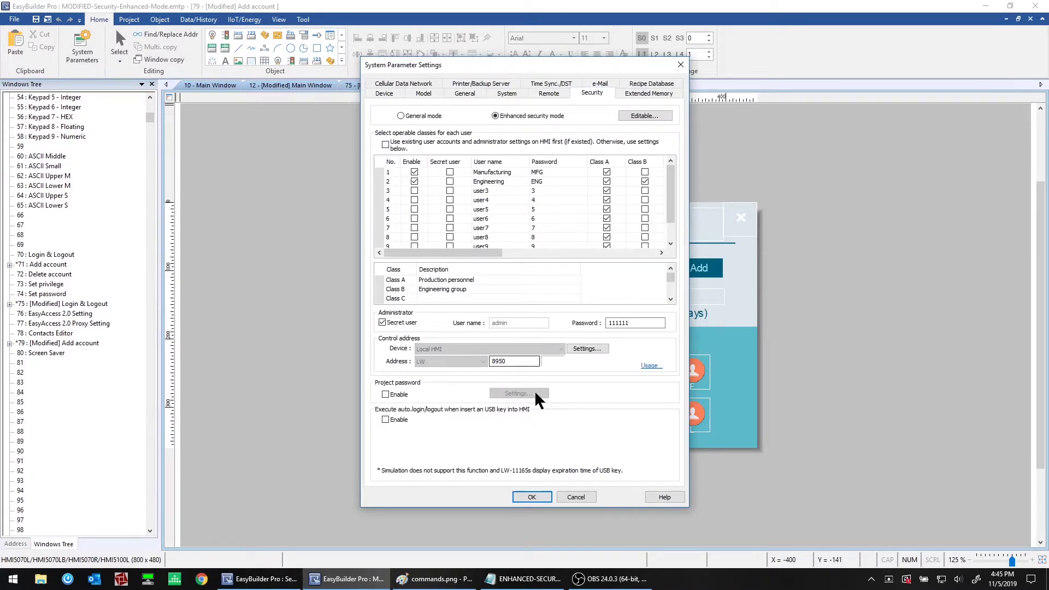
{"action": "key", "text": "F1"}
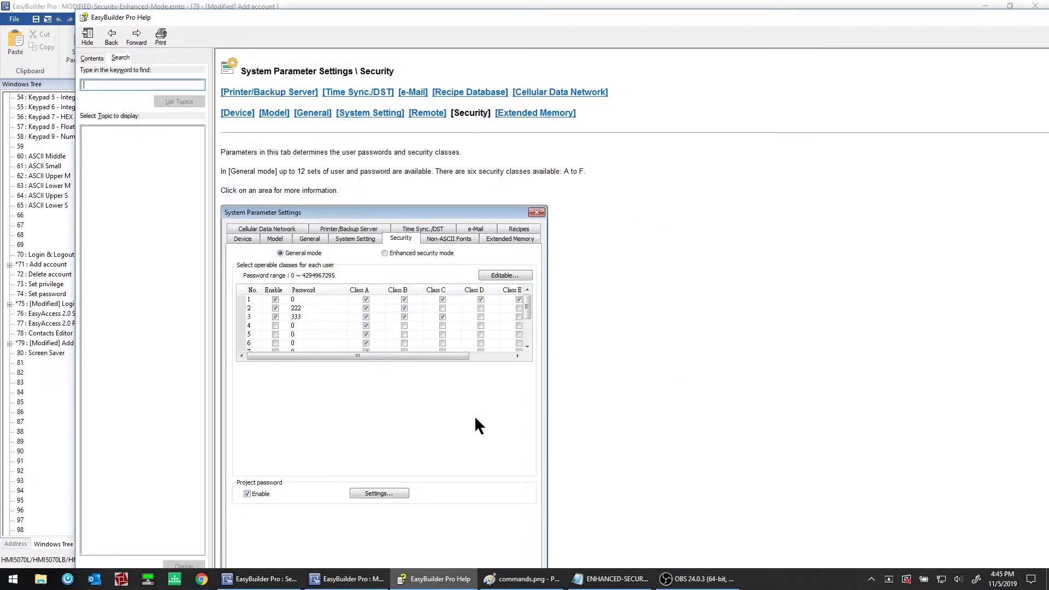
{"action": "left_click", "coordinate": [412, 248]}
{"action": "scroll", "coordinate": [441, 409], "scroll_direction": "down", "scroll_amount": 2}
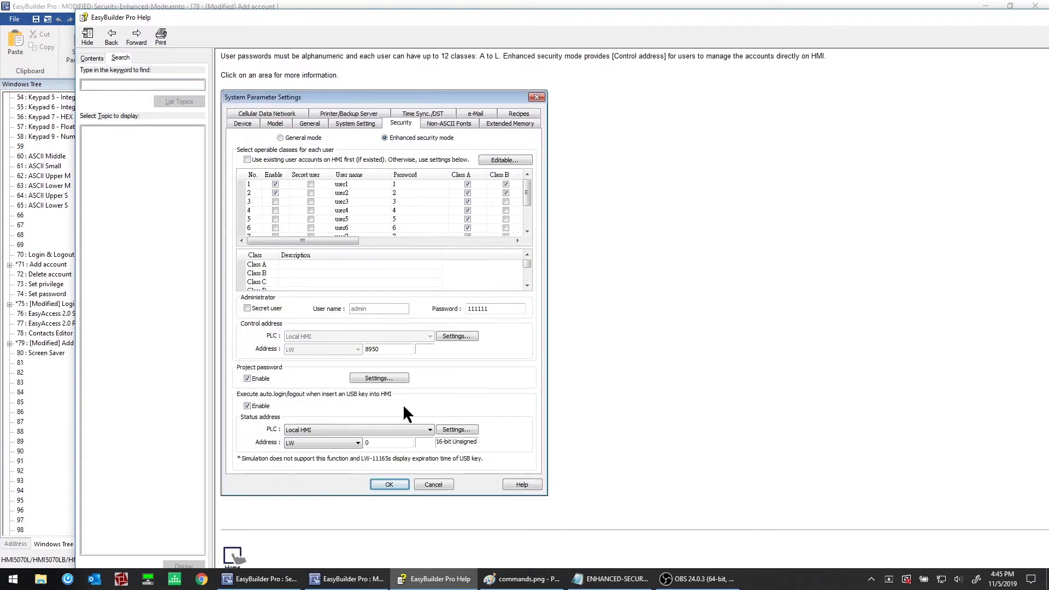
{"action": "left_click", "coordinate": [327, 341]}
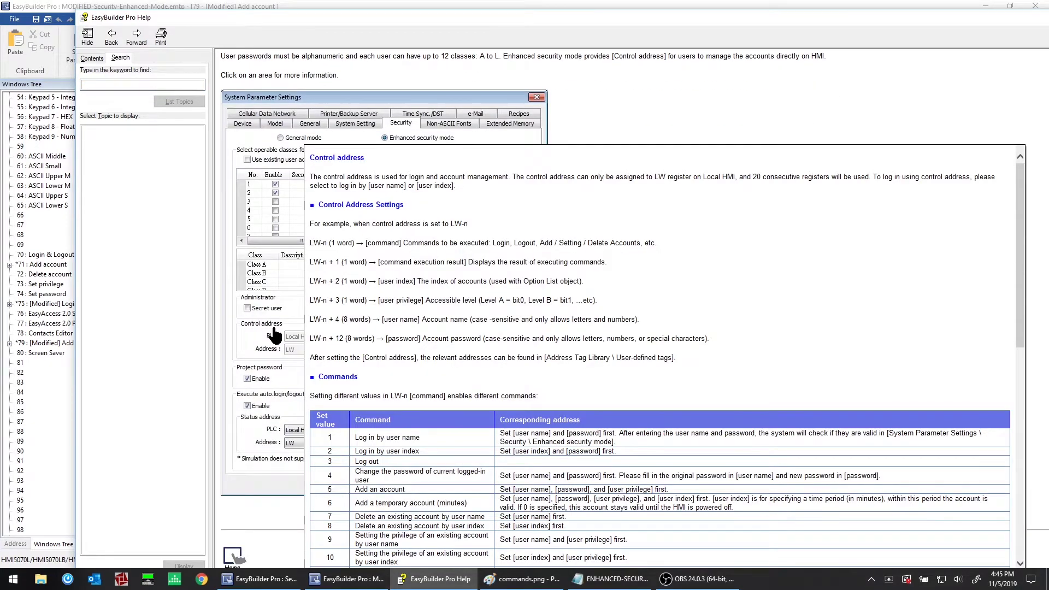
{"action": "scroll", "coordinate": [440, 321], "scroll_direction": "down", "scroll_amount": 5}
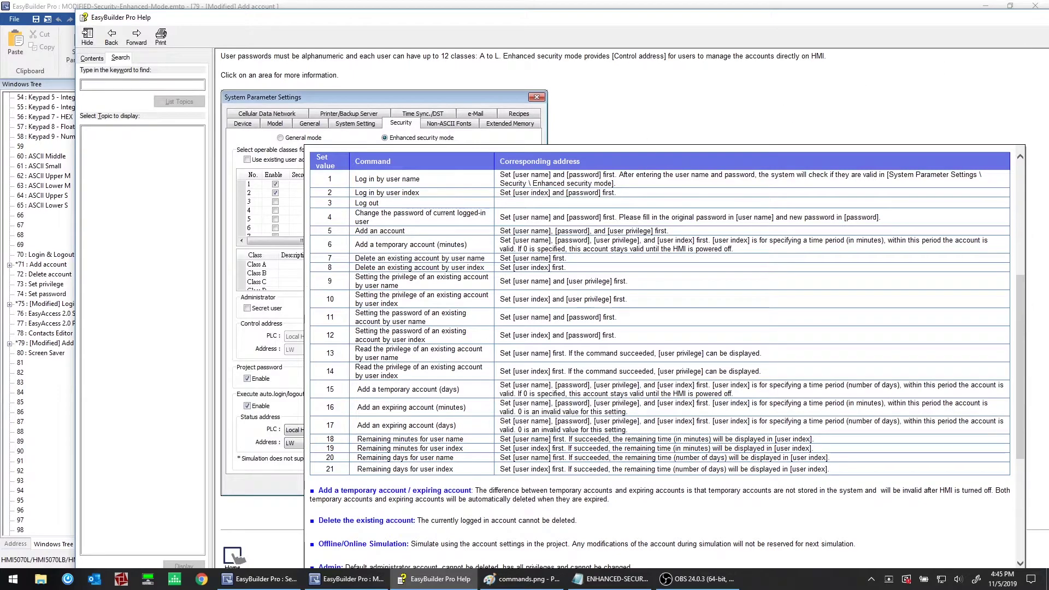
{"action": "key", "text": "alt+F4"}
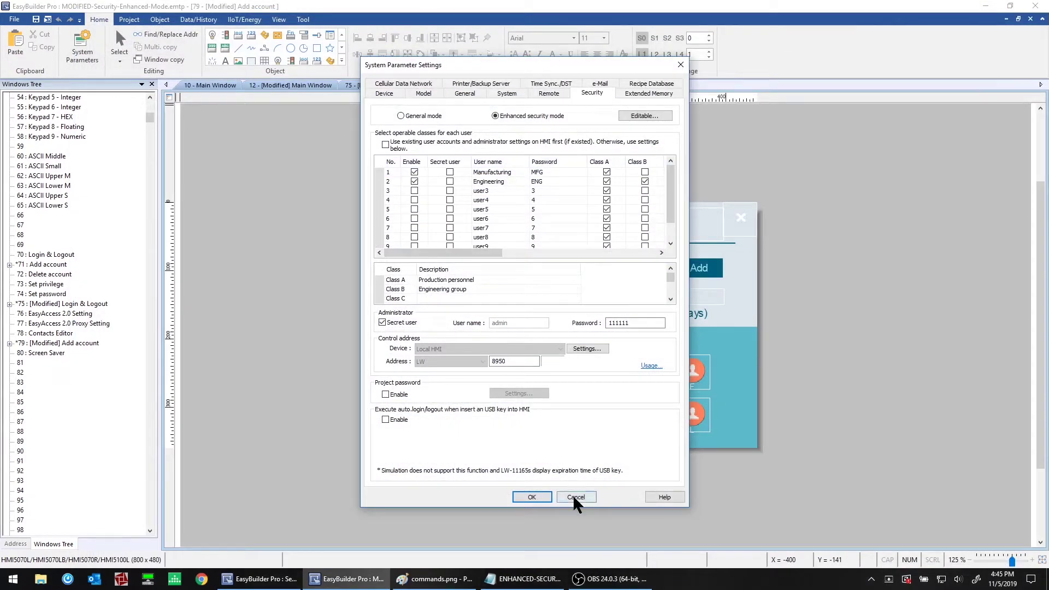
{"action": "left_click", "coordinate": [571, 498]}
{"action": "left_click", "coordinate": [528, 311]}
{"action": "left_click", "coordinate": [695, 314]}
{"action": "left_click", "coordinate": [793, 294]}
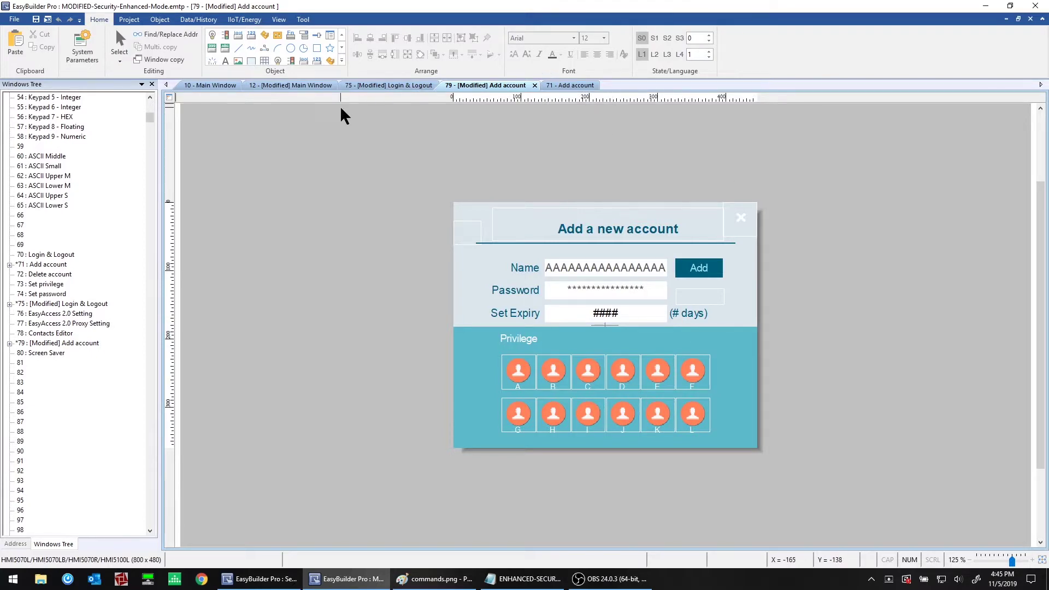
Run the offline simulation, try the system settings toolbar switch without logging in, and close the simulation.
{"action": "left_click", "coordinate": [129, 19]}
{"action": "left_click", "coordinate": [167, 48]}
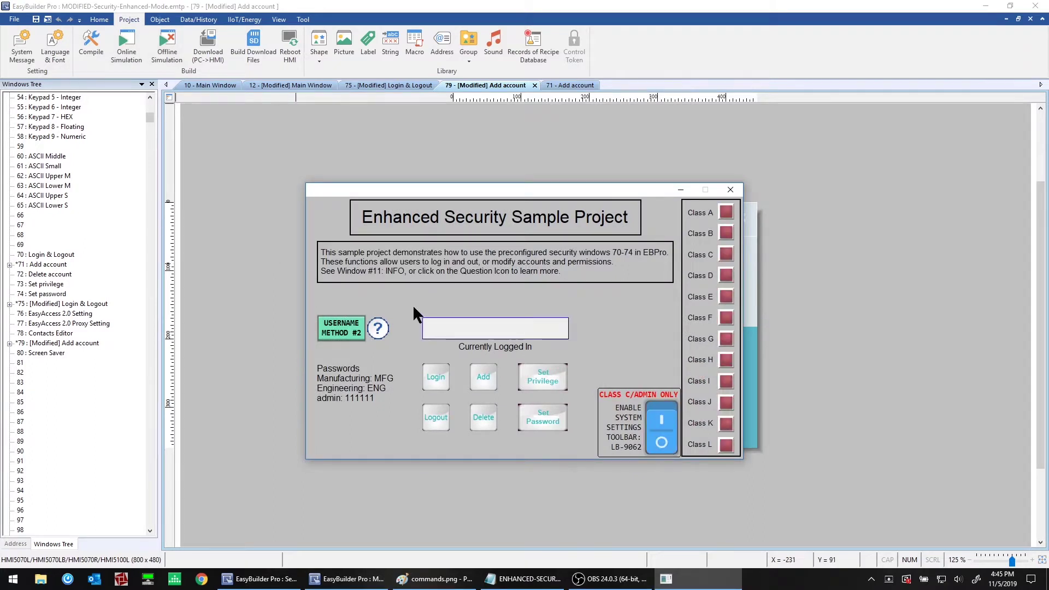
{"action": "left_click", "coordinate": [662, 414]}
{"action": "left_click", "coordinate": [580, 325]}
{"action": "left_click", "coordinate": [728, 191]}
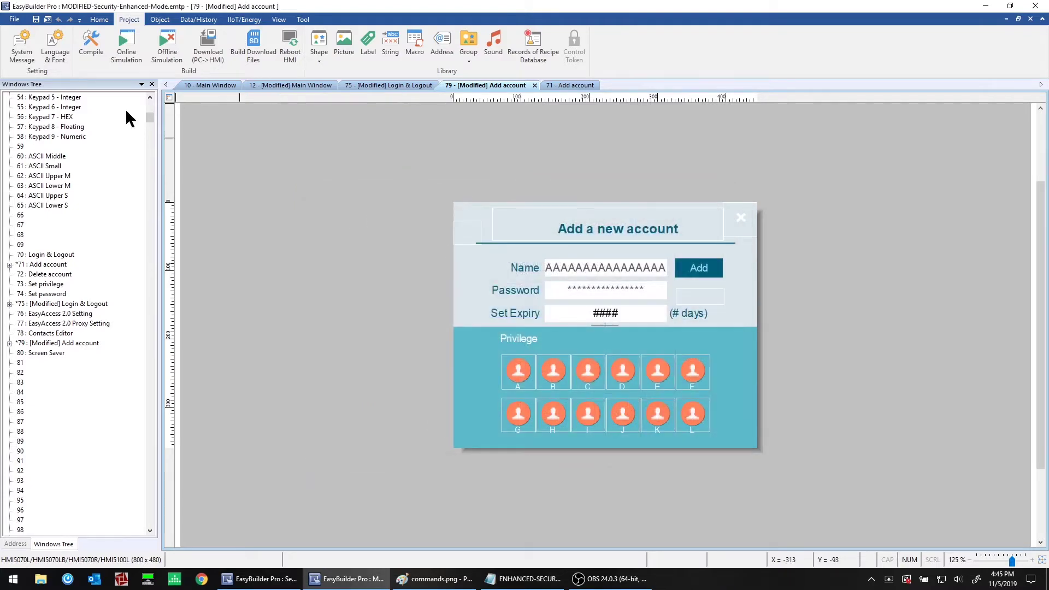
Review the administrator's Secret user option in the security system parameters, leaving it without changes.
{"action": "left_click", "coordinate": [99, 19]}
{"action": "left_click", "coordinate": [82, 49]}
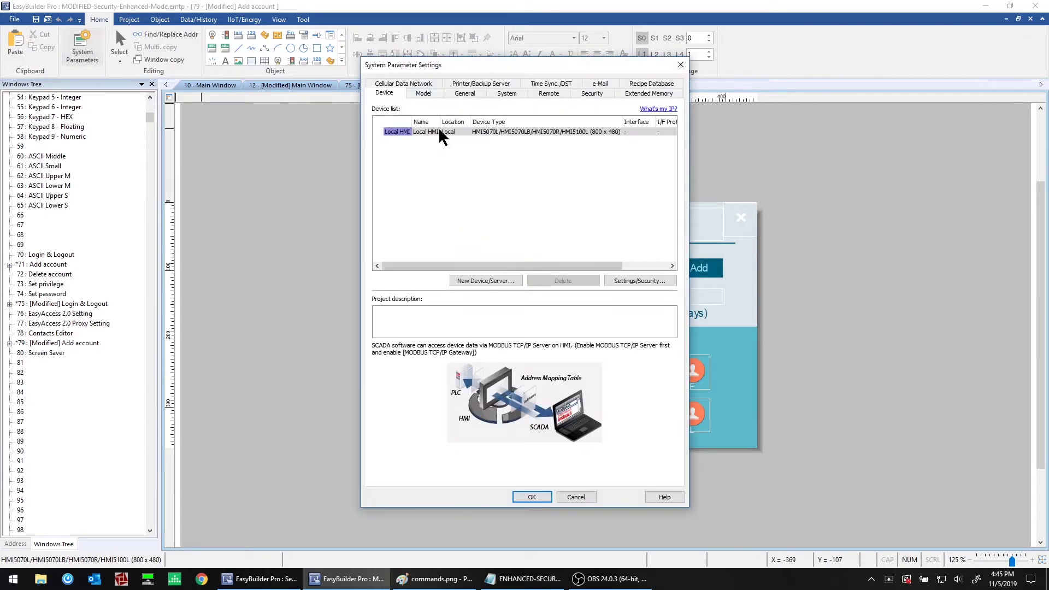
{"action": "left_click", "coordinate": [592, 93]}
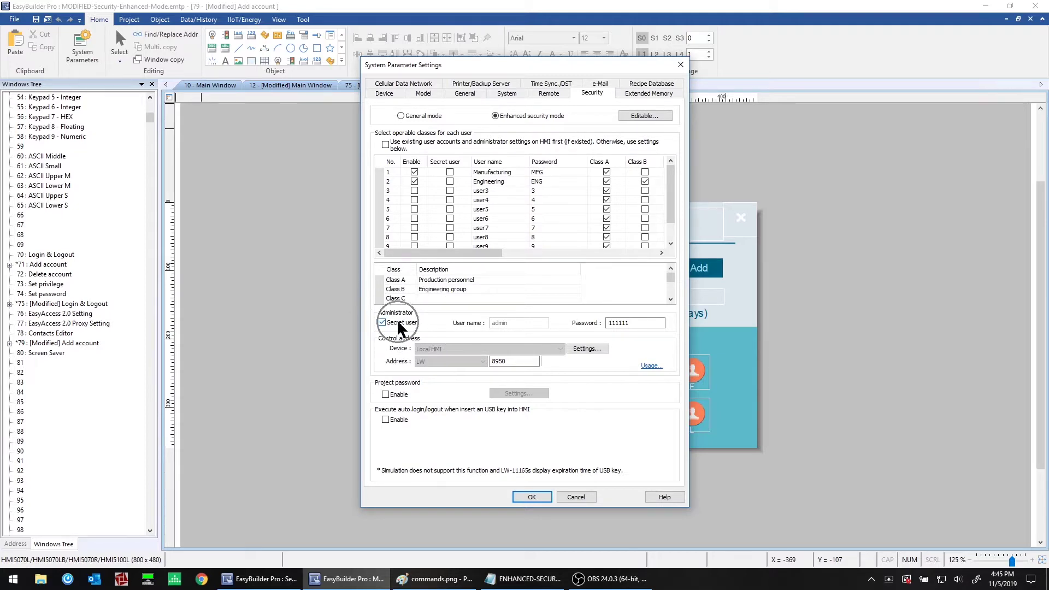
{"action": "left_click", "coordinate": [576, 497]}
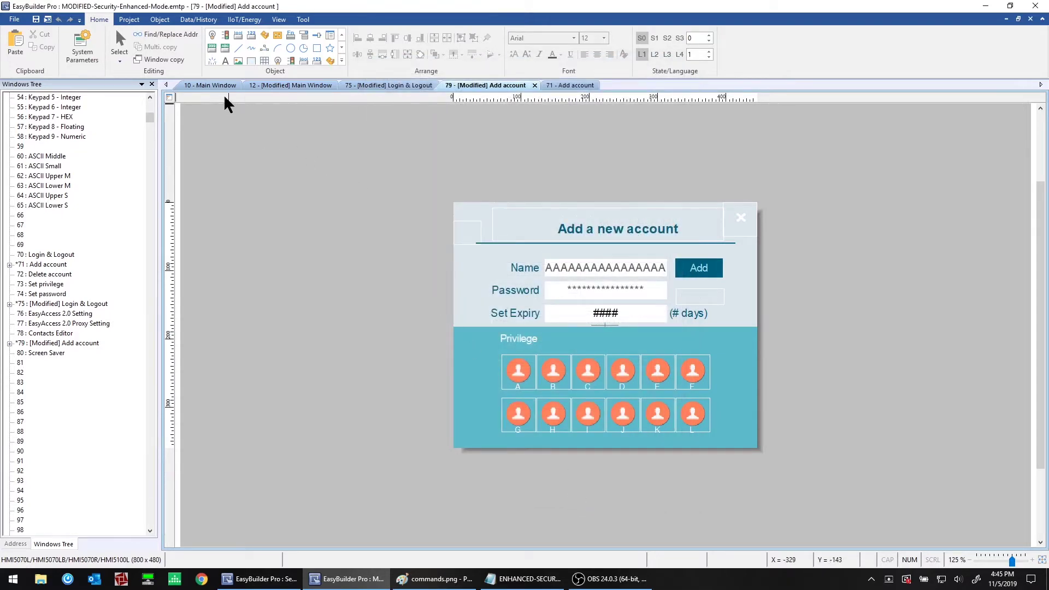
Return to window 10, Main Window, and start the project's offline simulation.
{"action": "left_click", "coordinate": [212, 86]}
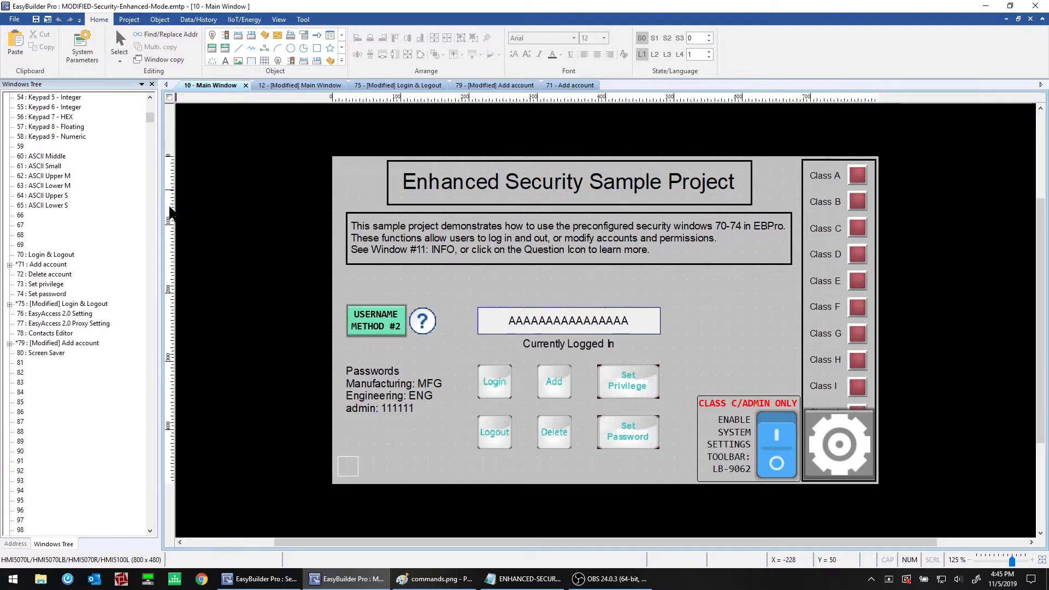
{"action": "scroll", "coordinate": [696, 316], "scroll_direction": "up", "scroll_amount": 3}
{"action": "scroll", "coordinate": [516, 335], "scroll_direction": "down", "scroll_amount": 3}
{"action": "scroll", "coordinate": [167, 41], "scroll_direction": "down", "scroll_amount": 1}
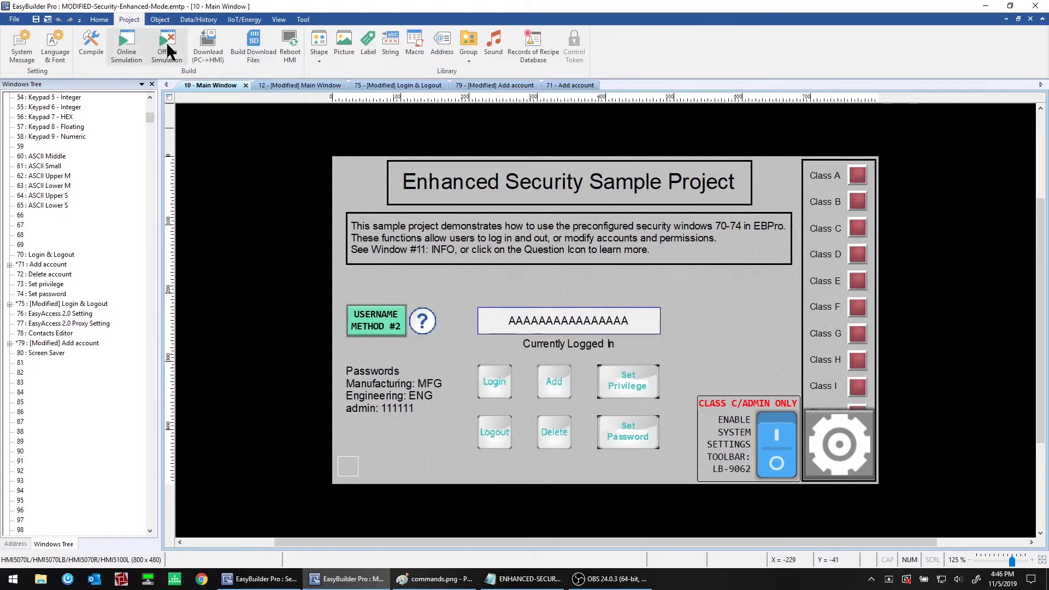
{"action": "left_click", "coordinate": [168, 52]}
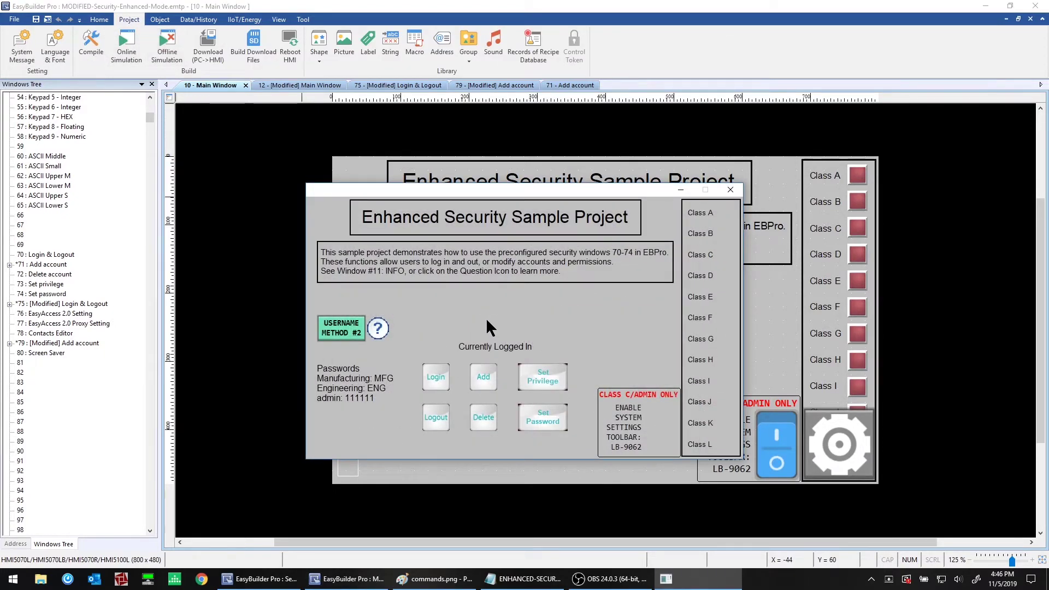
Examine the accounts offered in the simulated Login by Index popup's user list and close the popup.
{"action": "left_click", "coordinate": [444, 366]}
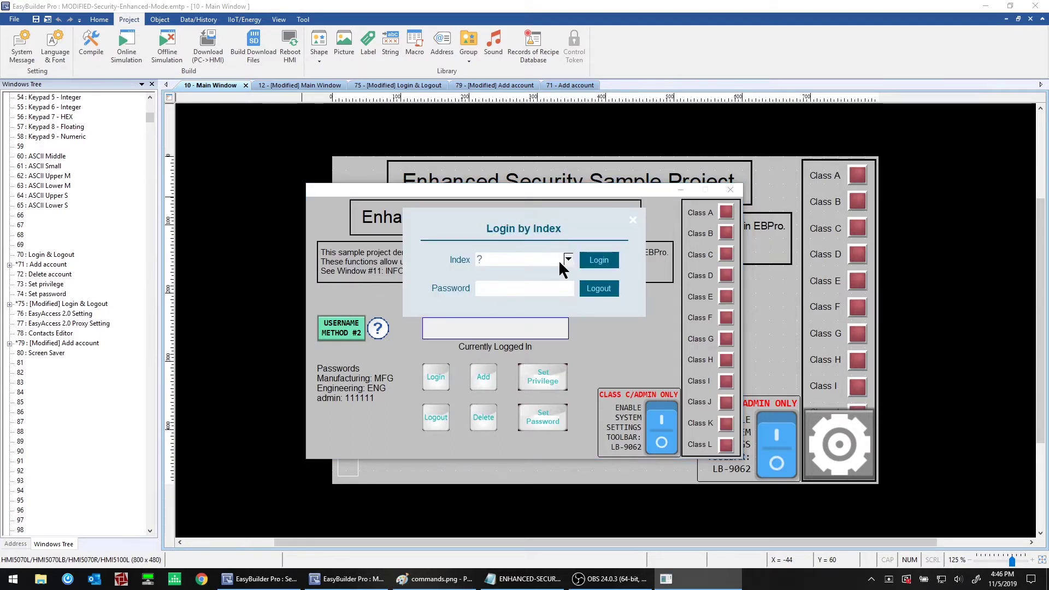
{"action": "left_click", "coordinate": [558, 259]}
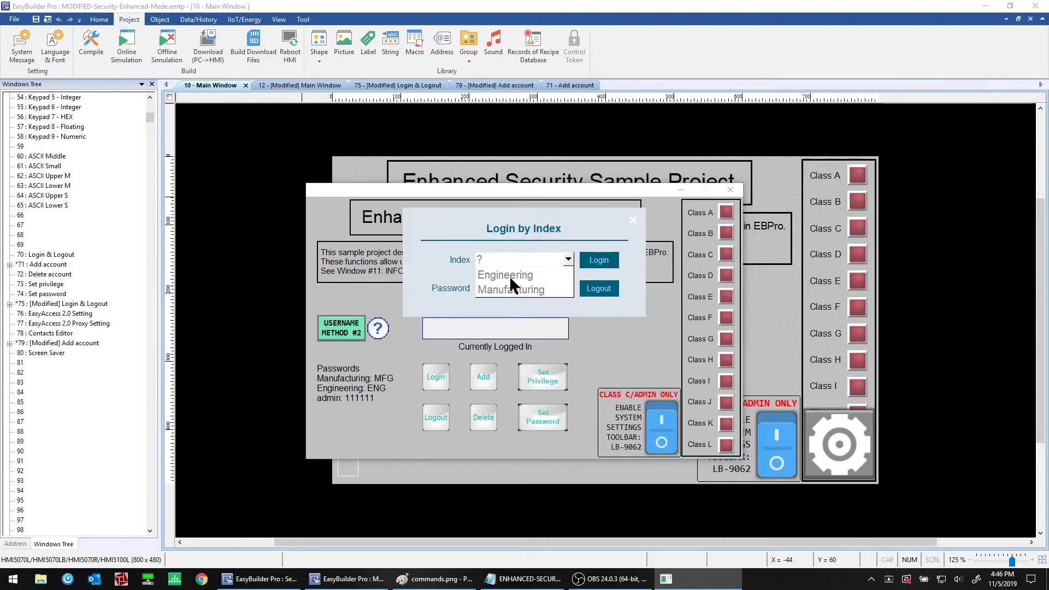
{"action": "left_click", "coordinate": [633, 221]}
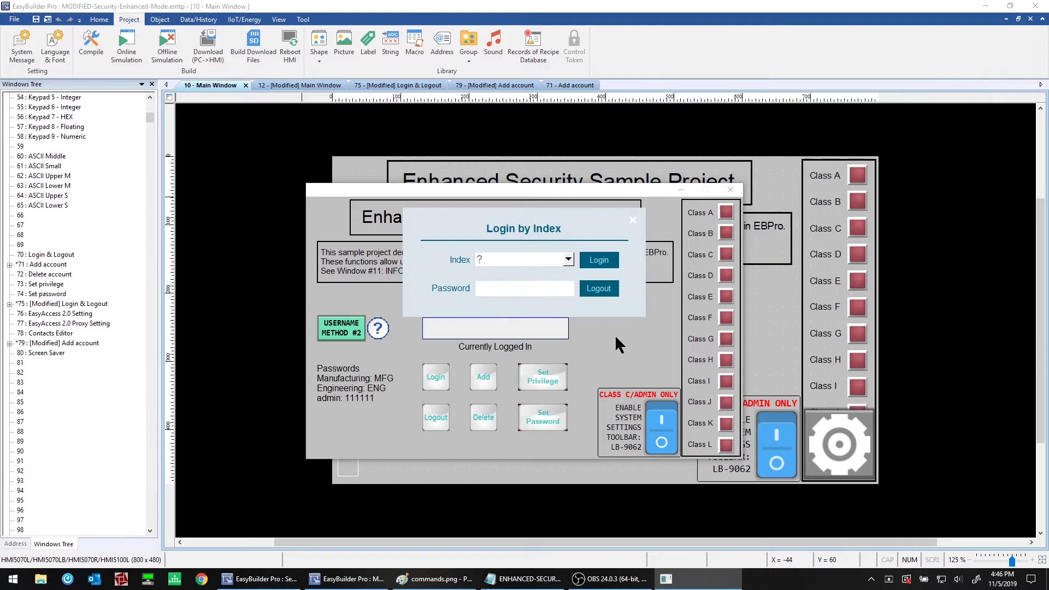
{"action": "left_click", "coordinate": [633, 218]}
Switch the simulation to the username login method, open its login popup and enter admin as the username.
{"action": "left_click", "coordinate": [322, 327]}
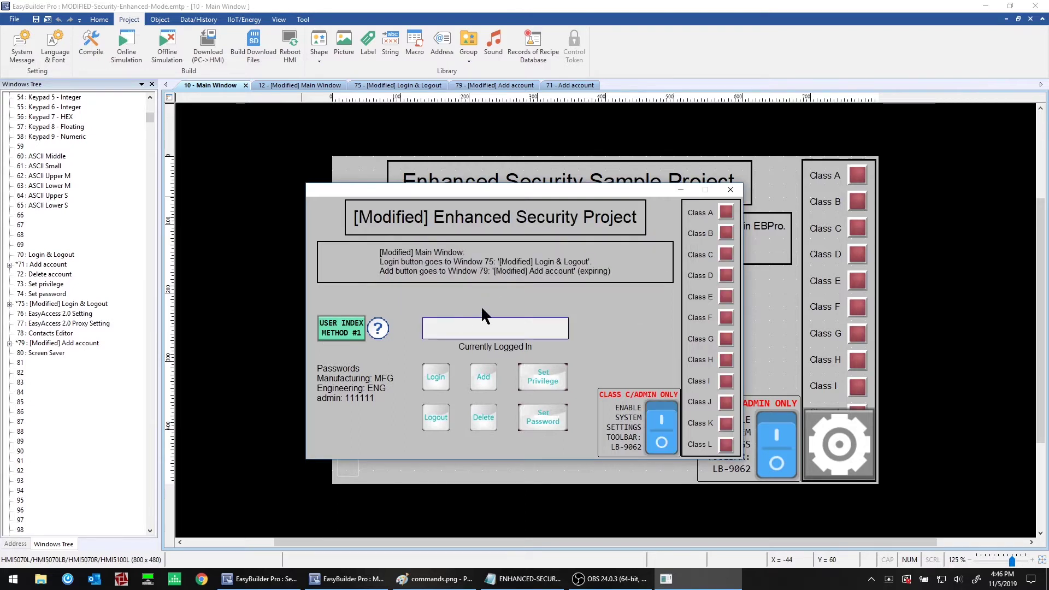
{"action": "left_click", "coordinate": [437, 374]}
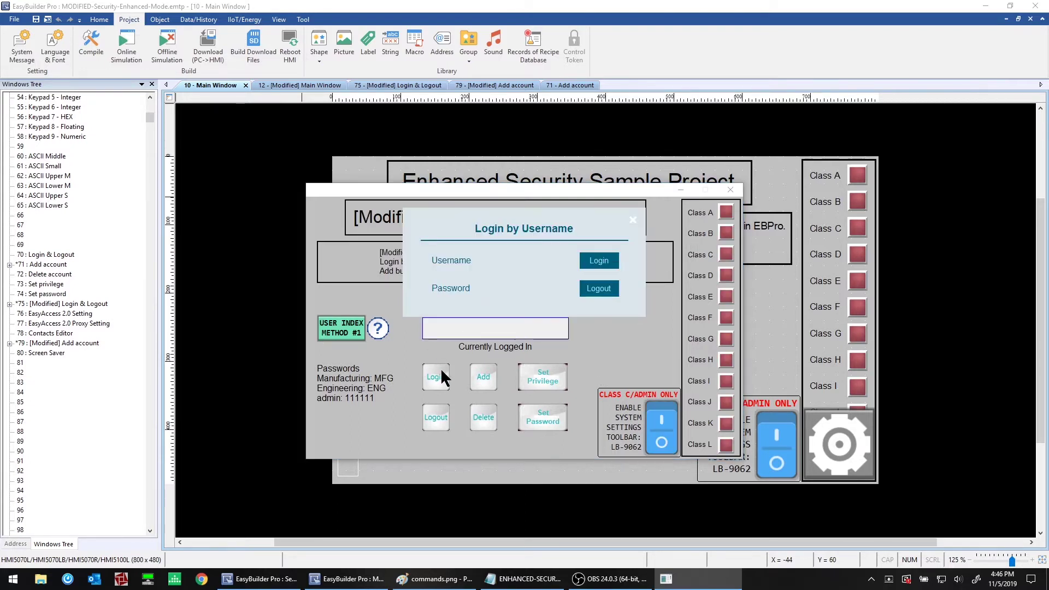
{"action": "left_click", "coordinate": [540, 259]}
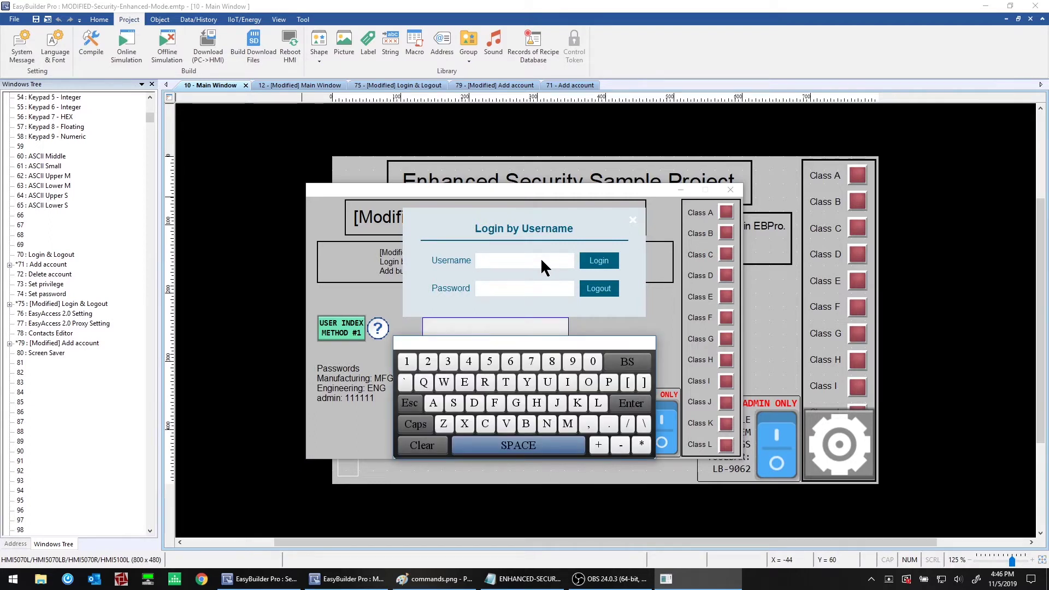
{"action": "left_click", "coordinate": [416, 424]}
{"action": "left_click", "coordinate": [434, 405]}
{"action": "left_click", "coordinate": [478, 404]}
{"action": "left_click", "coordinate": [567, 424]}
{"action": "left_click", "coordinate": [547, 424]}
{"action": "left_click", "coordinate": [631, 403]}
Enter the admin account's password, log in and close the Login by Username popup.
{"action": "left_click", "coordinate": [522, 286]}
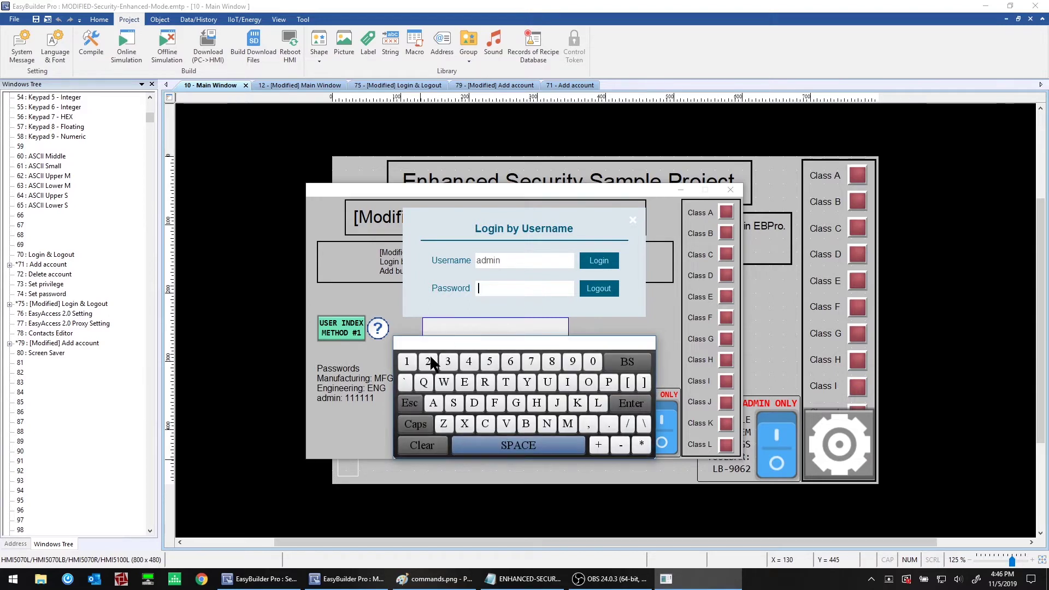
{"action": "left_click", "coordinate": [406, 361]}
{"action": "left_click", "coordinate": [406, 361]}
{"action": "left_click", "coordinate": [406, 361]}
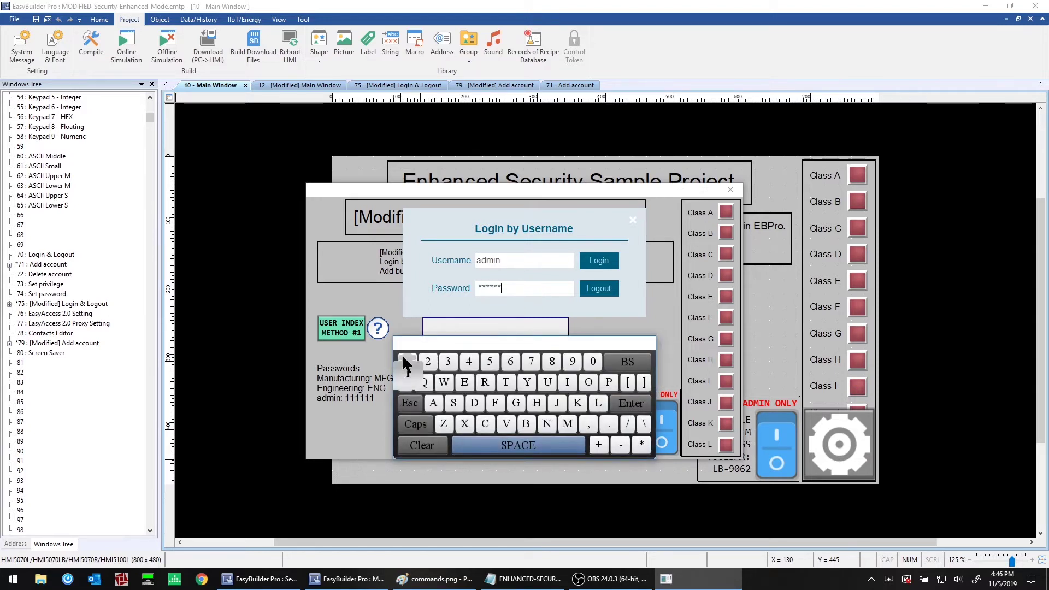
{"action": "left_click", "coordinate": [630, 403]}
{"action": "left_click", "coordinate": [601, 261]}
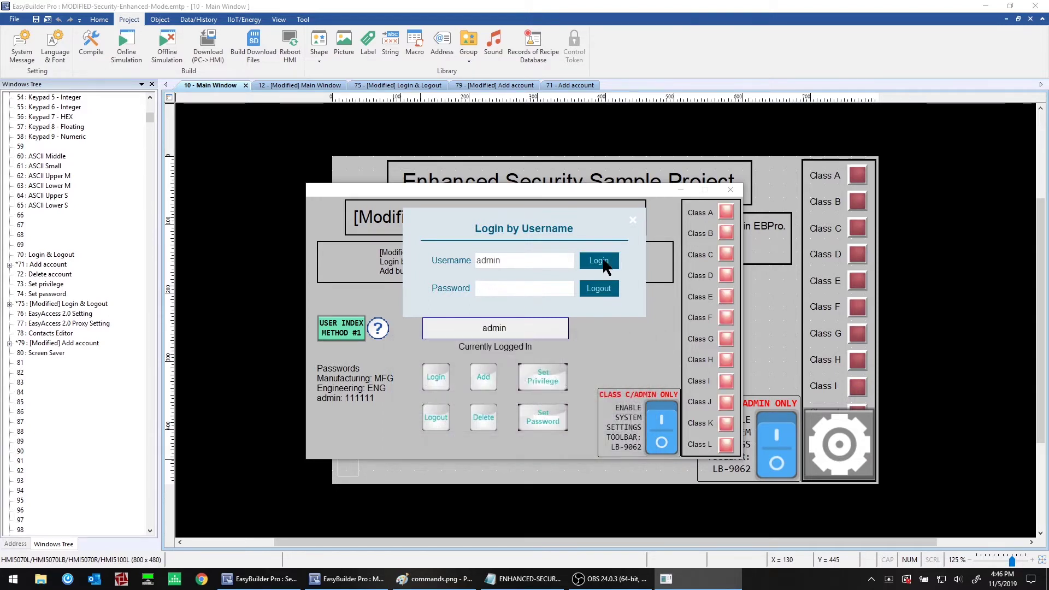
{"action": "left_click", "coordinate": [632, 221]}
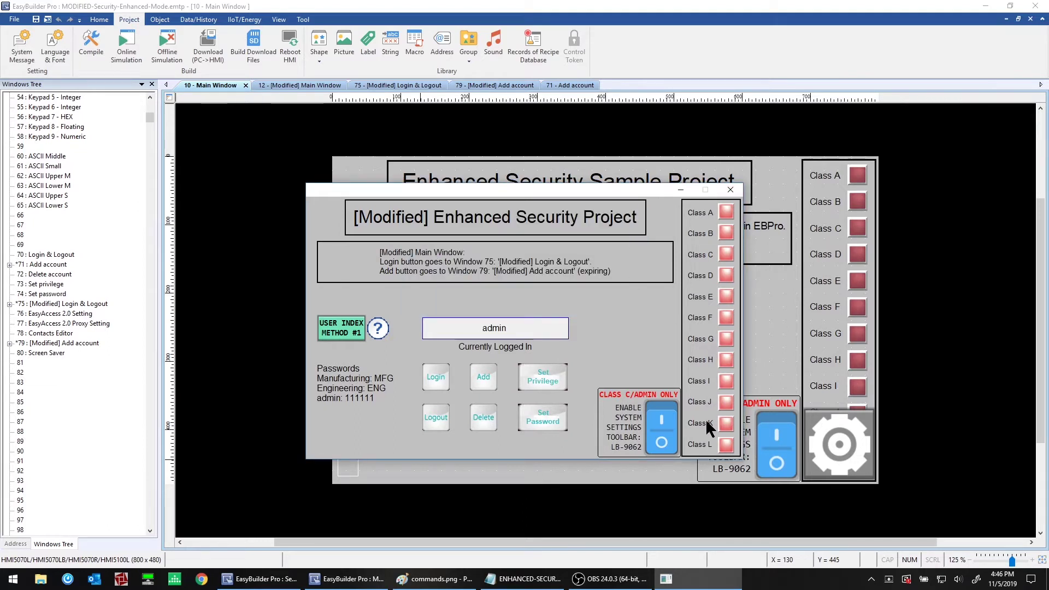
Test the system settings toolbar switch as admin by turning it on and off twice.
{"action": "left_click", "coordinate": [661, 407]}
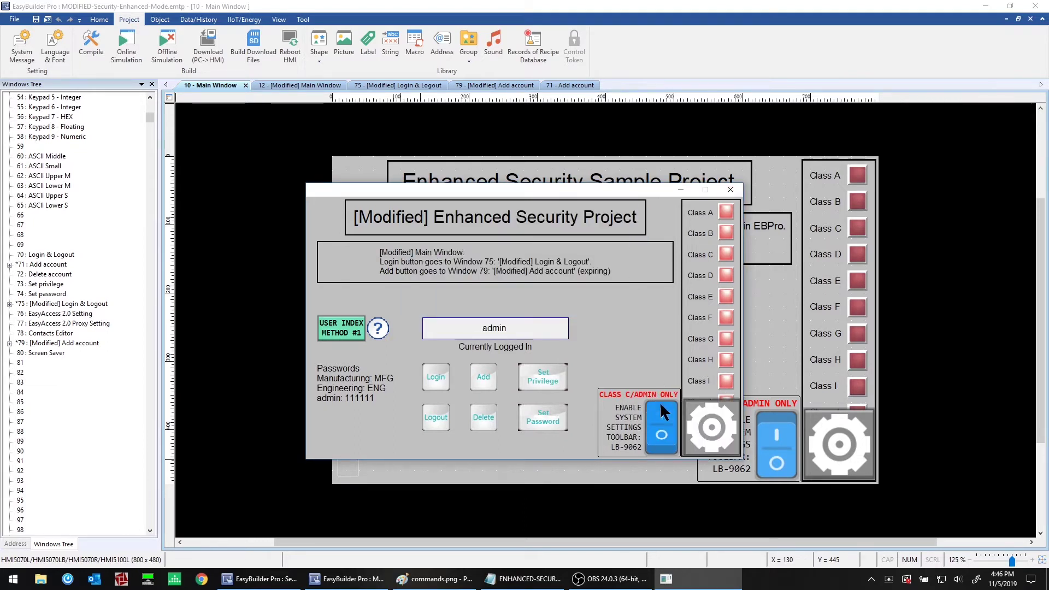
{"action": "left_click", "coordinate": [661, 441]}
{"action": "left_click", "coordinate": [659, 418]}
{"action": "left_click", "coordinate": [661, 440]}
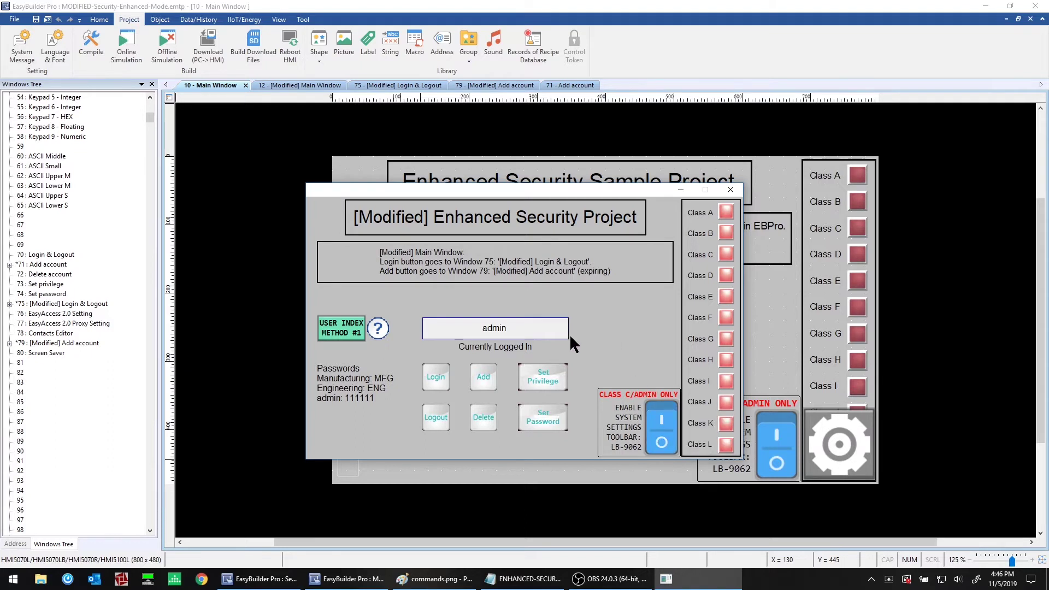
Open the Add a new account popup and replace the name with the new user's first name.
{"action": "left_click", "coordinate": [483, 377]}
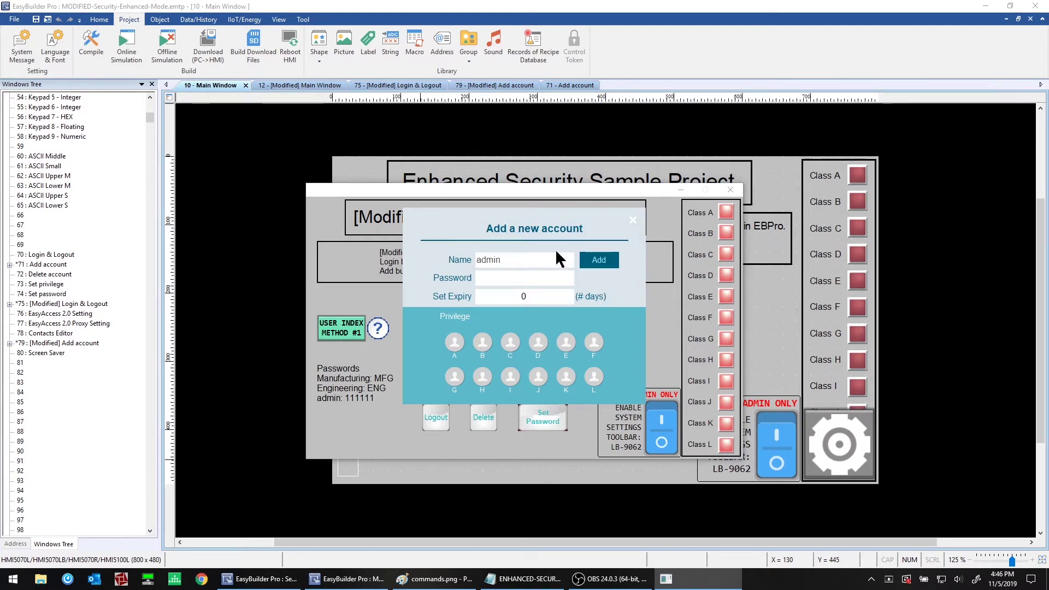
{"action": "left_click", "coordinate": [534, 260]}
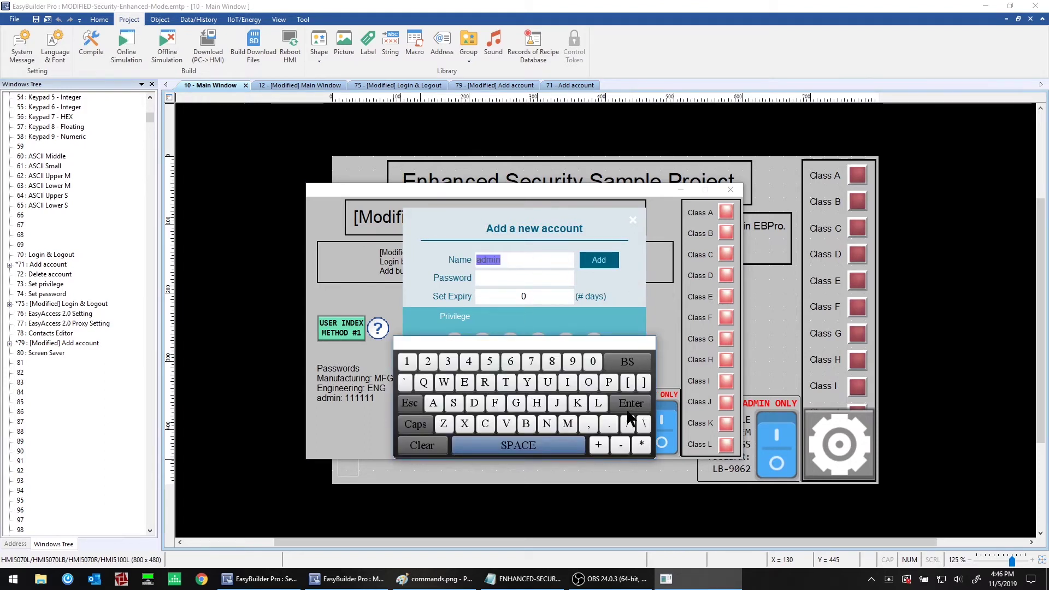
{"action": "left_click", "coordinate": [625, 365]}
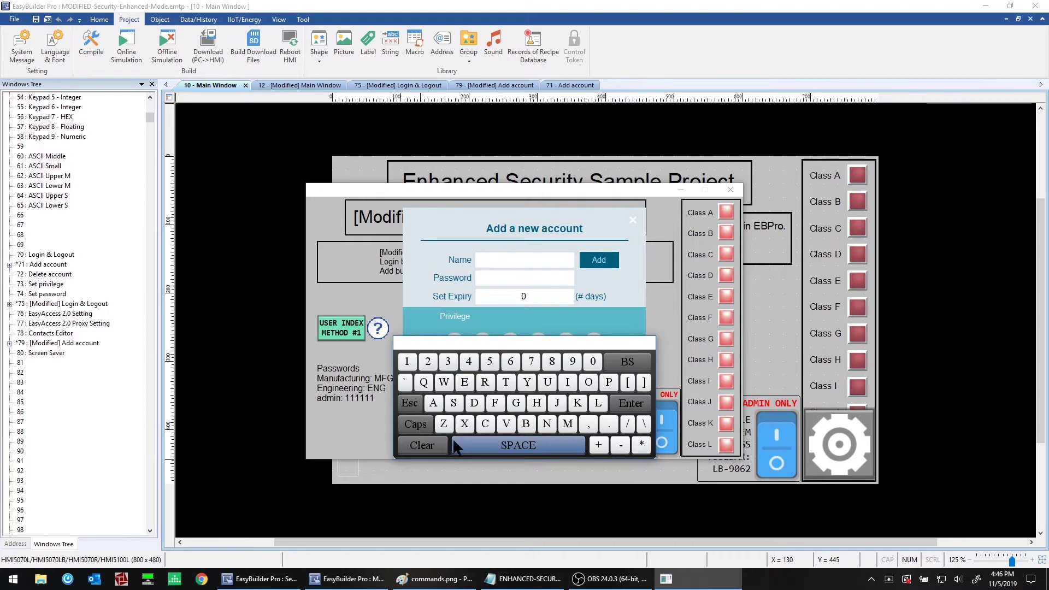
{"action": "left_click", "coordinate": [453, 404]}
{"action": "left_click", "coordinate": [506, 381]}
{"action": "left_click", "coordinate": [463, 382]}
{"action": "left_click", "coordinate": [505, 424]}
{"action": "left_click", "coordinate": [465, 382]}
{"action": "left_click", "coordinate": [635, 403]}
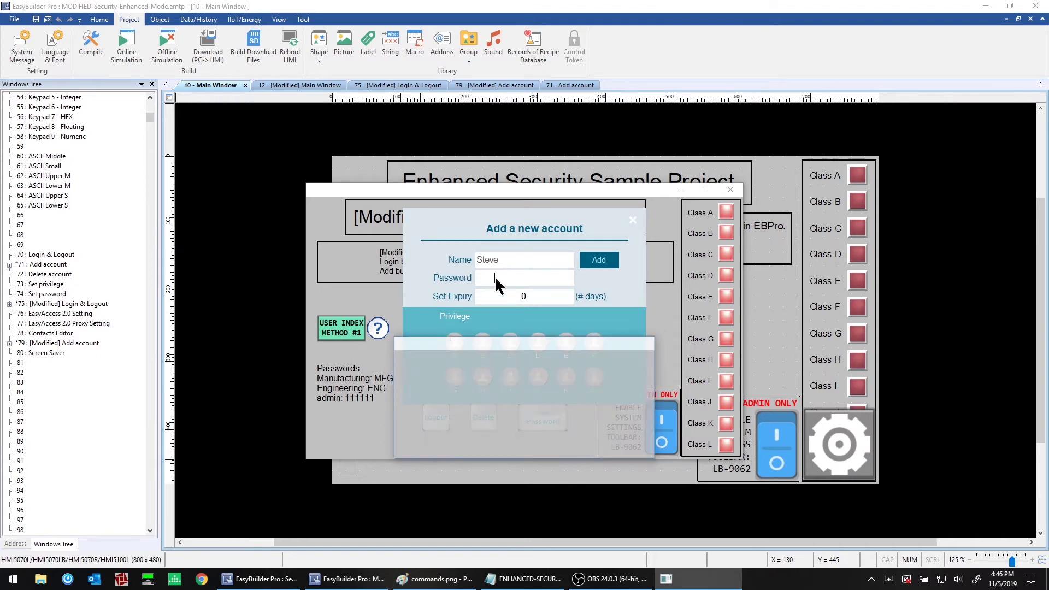
Enter a password for the new account.
{"action": "left_click", "coordinate": [494, 276]}
{"action": "left_click", "coordinate": [506, 381]}
{"action": "left_click", "coordinate": [484, 381]}
{"action": "left_click", "coordinate": [464, 382]}
{"action": "left_click", "coordinate": [506, 424]}
{"action": "left_click", "coordinate": [474, 402]}
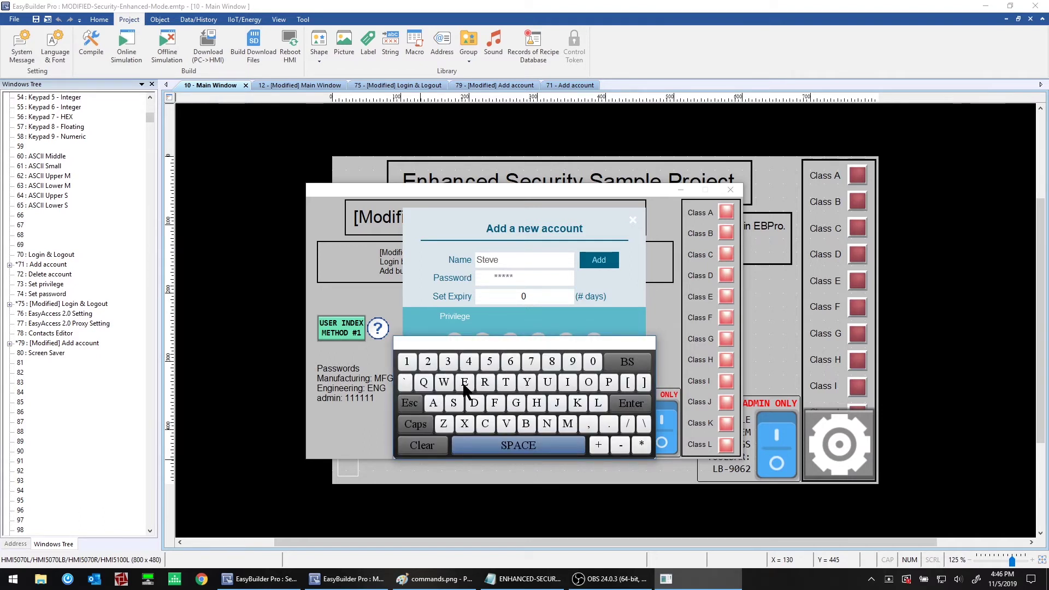
{"action": "left_click", "coordinate": [628, 403]}
Set the new account's expiry to 5 days with privileges A, B and C, add the account and close the popup.
{"action": "left_click", "coordinate": [531, 298]}
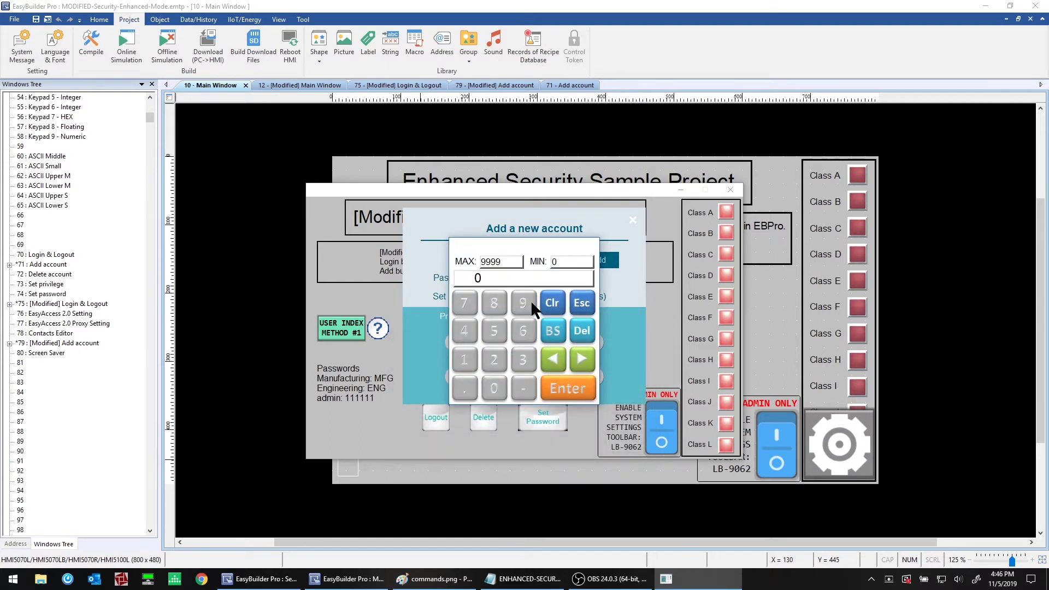
{"action": "left_click", "coordinate": [494, 331]}
{"action": "left_click", "coordinate": [568, 388]}
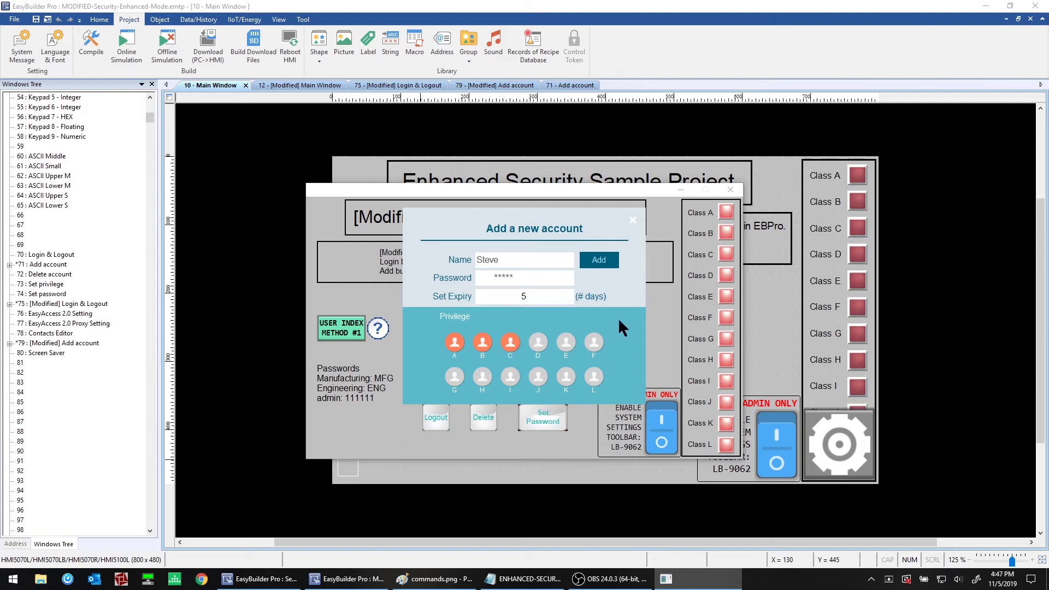
{"action": "left_click", "coordinate": [599, 260]}
{"action": "left_click", "coordinate": [631, 217]}
Turn the system settings toolbar on and off again as admin, and log out of the admin account.
{"action": "left_click", "coordinate": [662, 429]}
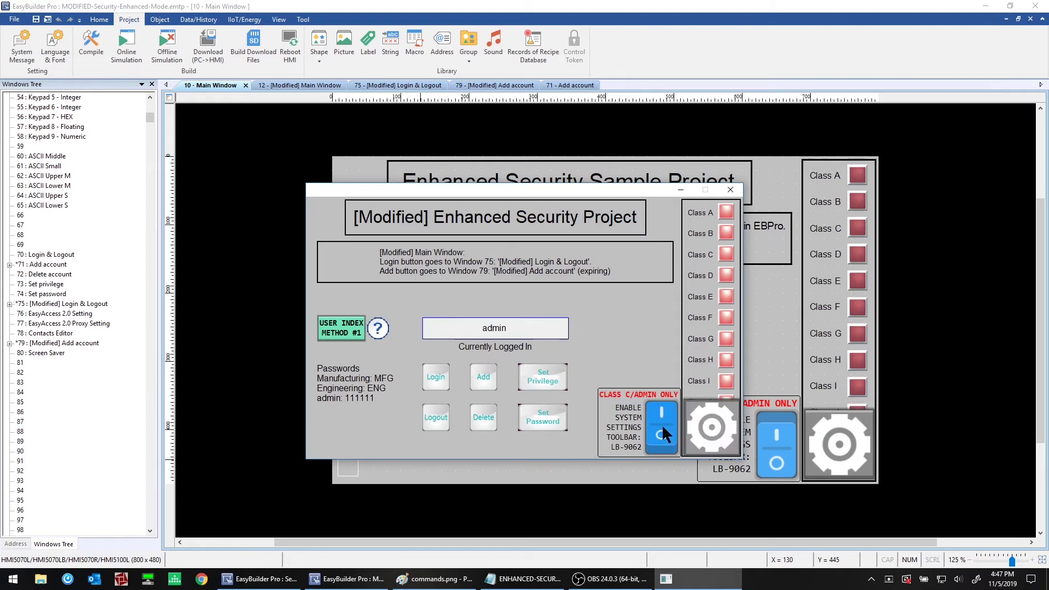
{"action": "left_click", "coordinate": [660, 430]}
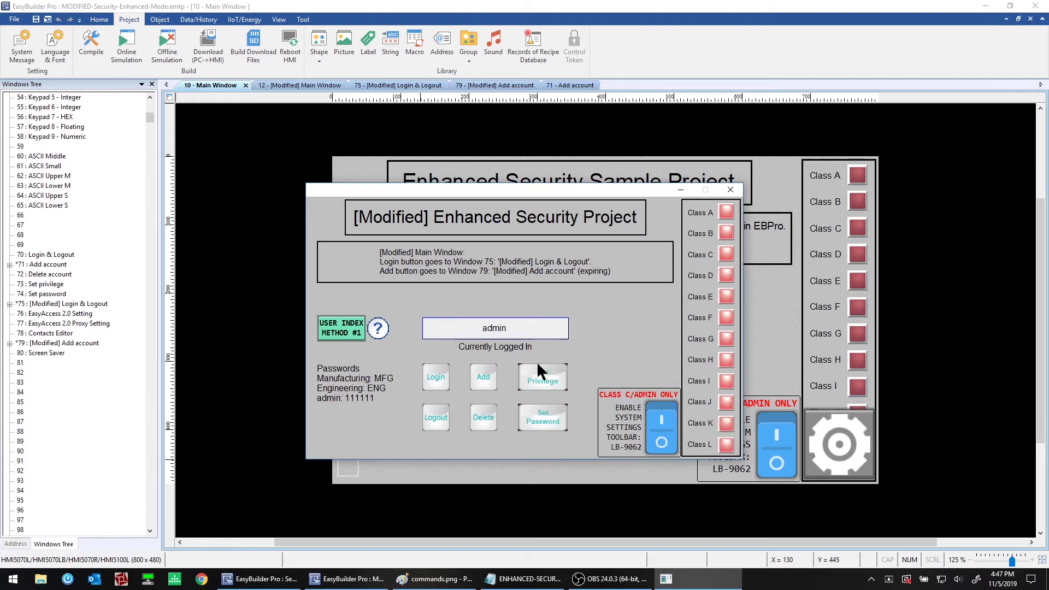
{"action": "left_click", "coordinate": [438, 415]}
Log in by username to the newly added account with its password and close the login popup.
{"action": "left_click", "coordinate": [441, 379]}
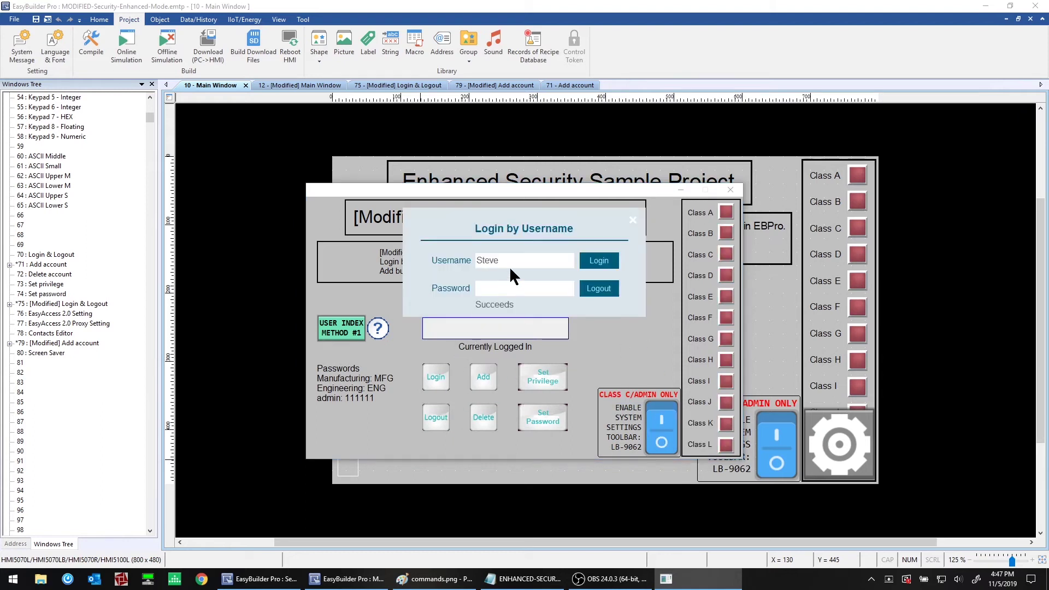
{"action": "left_click", "coordinate": [513, 286]}
{"action": "left_click", "coordinate": [464, 382]}
{"action": "left_click", "coordinate": [513, 382]}
{"action": "left_click", "coordinate": [464, 382]}
{"action": "left_click", "coordinate": [506, 424]}
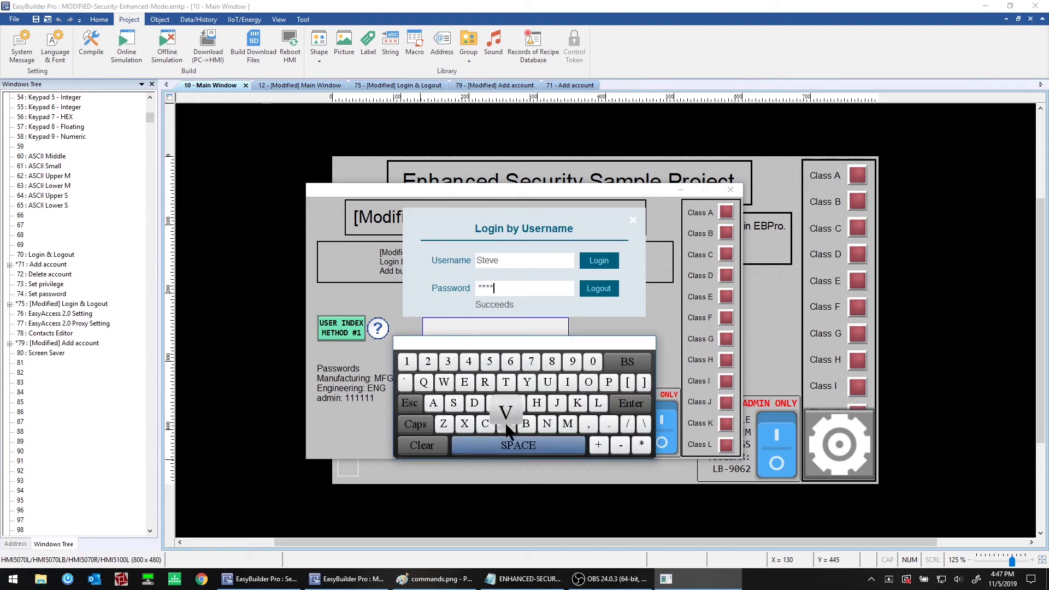
{"action": "left_click", "coordinate": [631, 403]}
{"action": "left_click", "coordinate": [605, 262]}
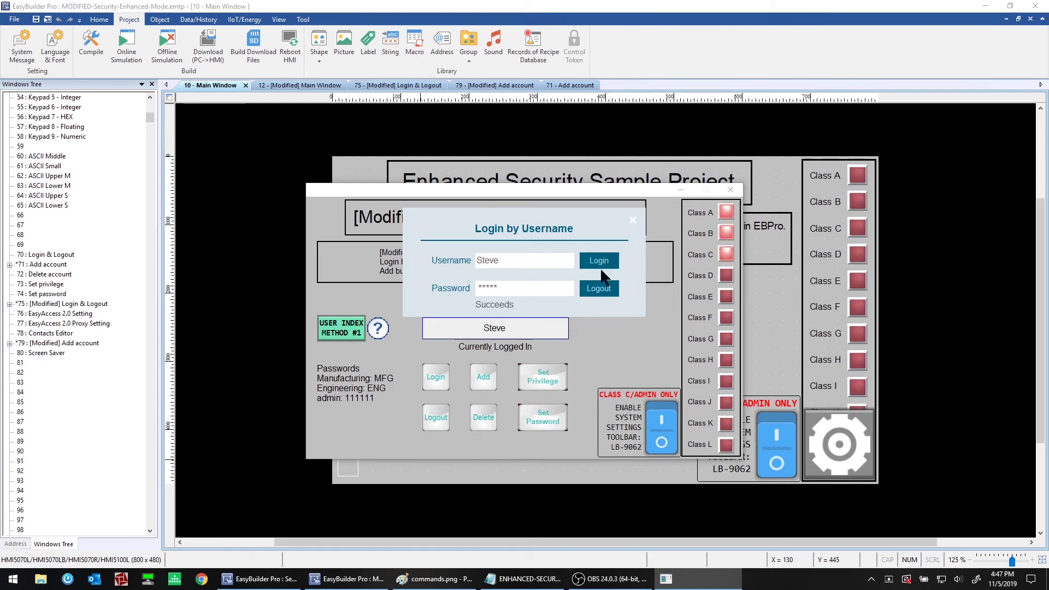
{"action": "left_click", "coordinate": [632, 219]}
Test the system settings toolbar switch with the new account logged in, and close the offline simulation.
{"action": "left_click", "coordinate": [660, 417]}
{"action": "left_click", "coordinate": [659, 436]}
{"action": "left_click", "coordinate": [659, 436]}
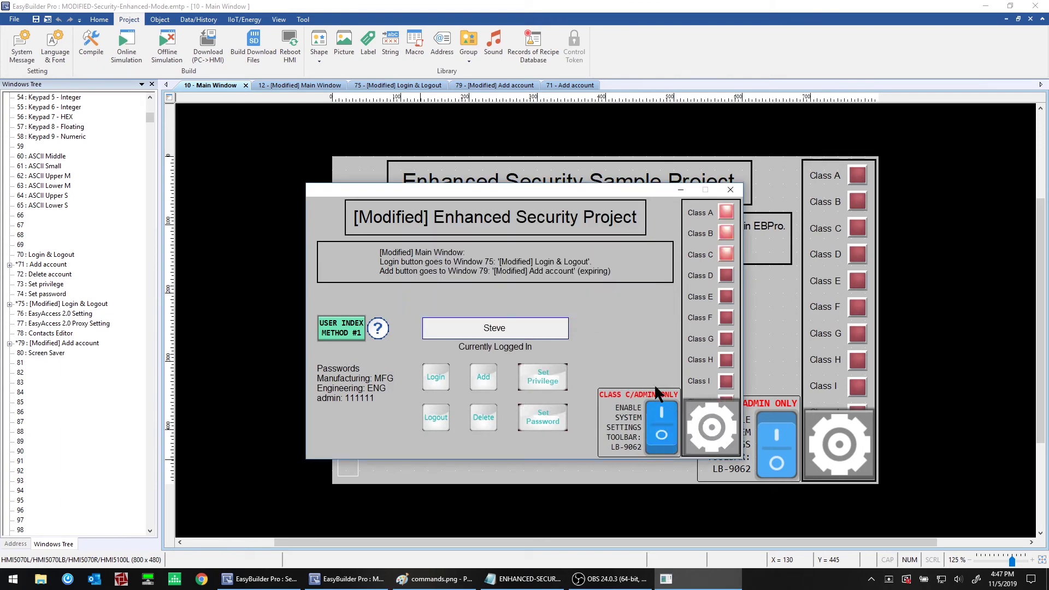
{"action": "left_click", "coordinate": [730, 189]}
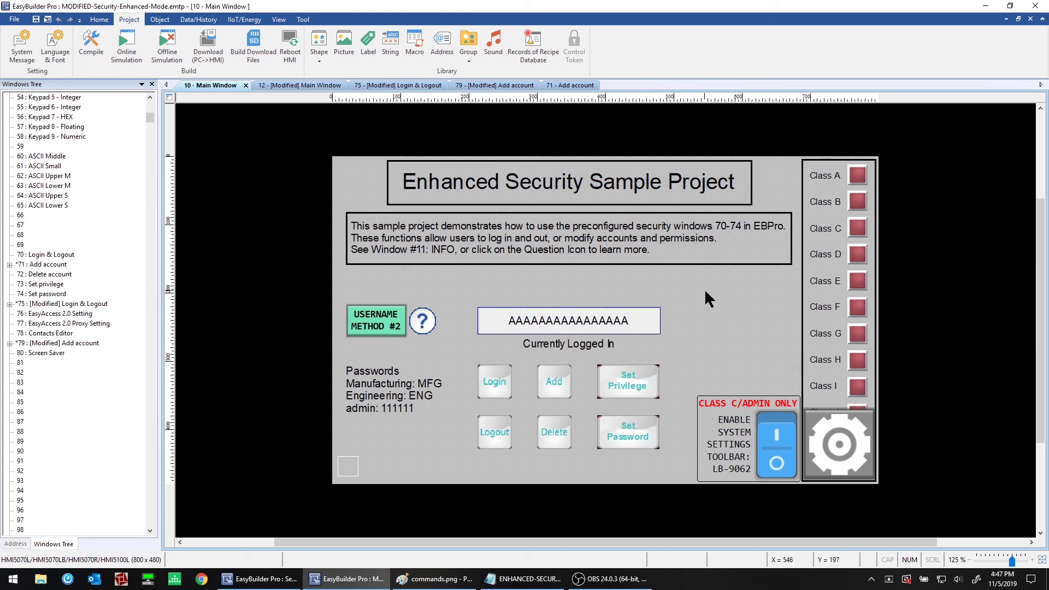